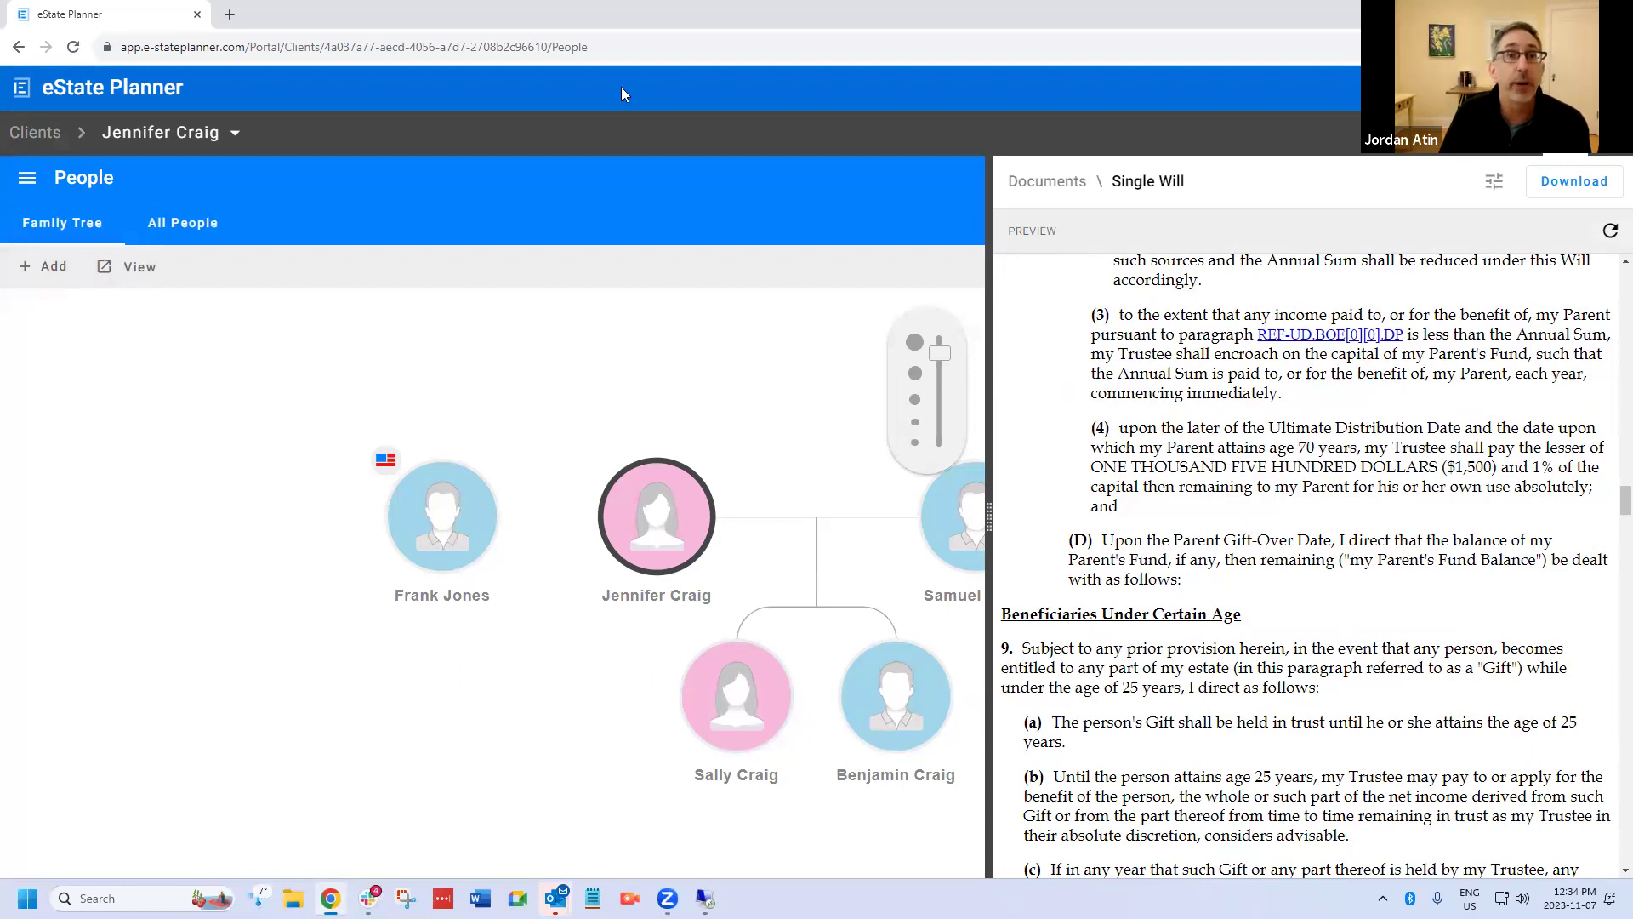
- Open the Descendants Only scenario and expand its Balance of Estate section
left_click(52, 226)
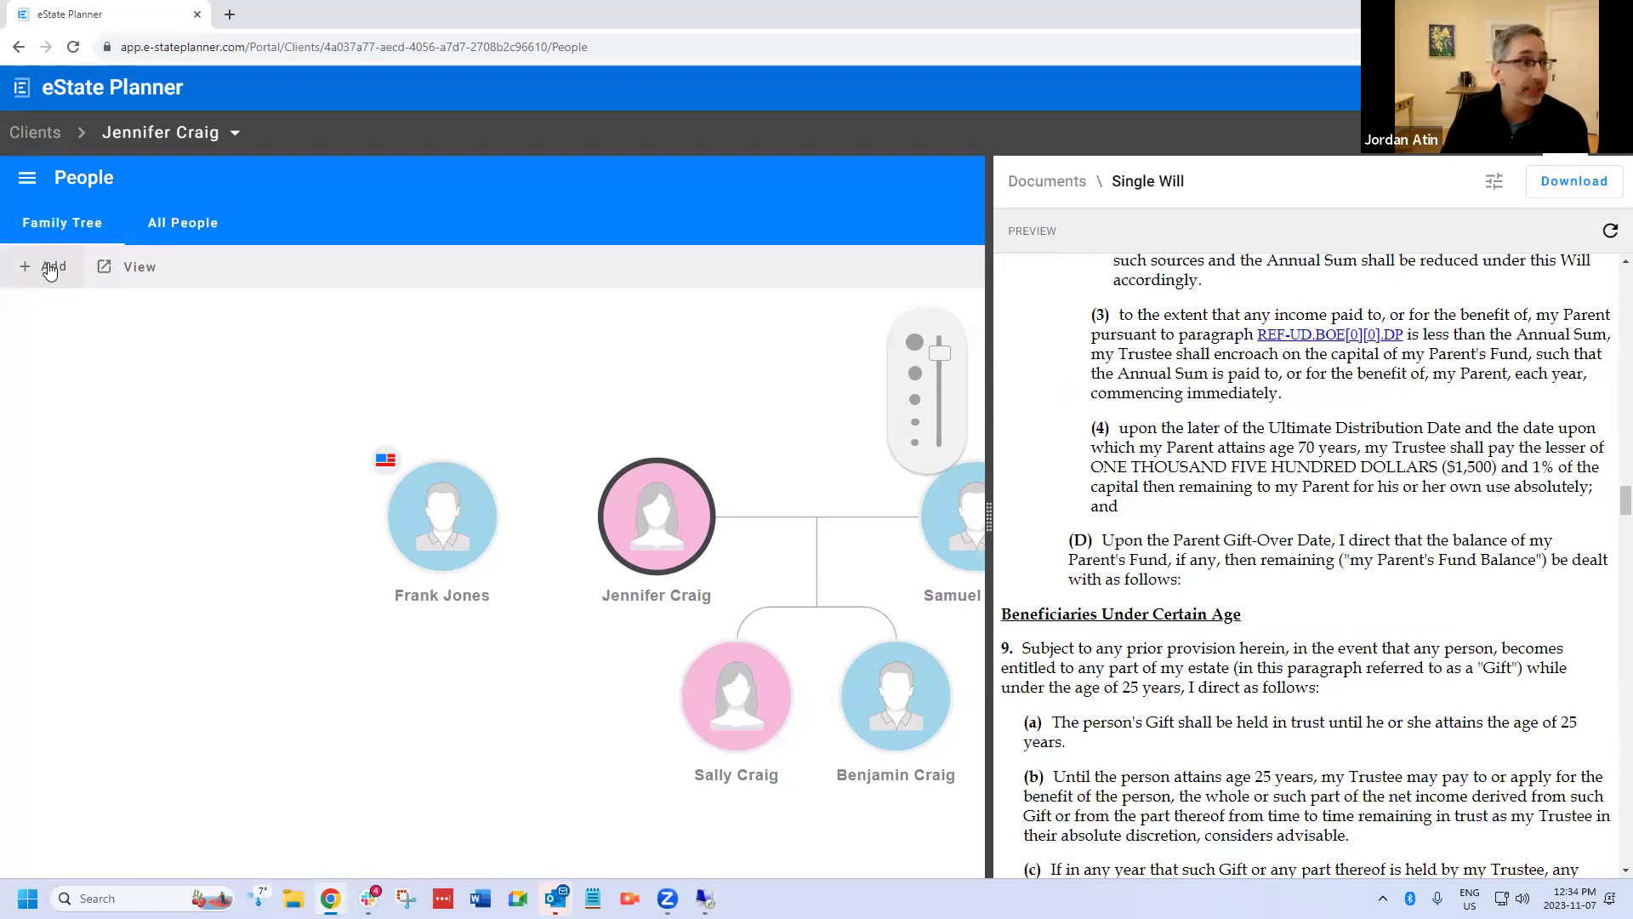
left_click(27, 177)
left_click(91, 460)
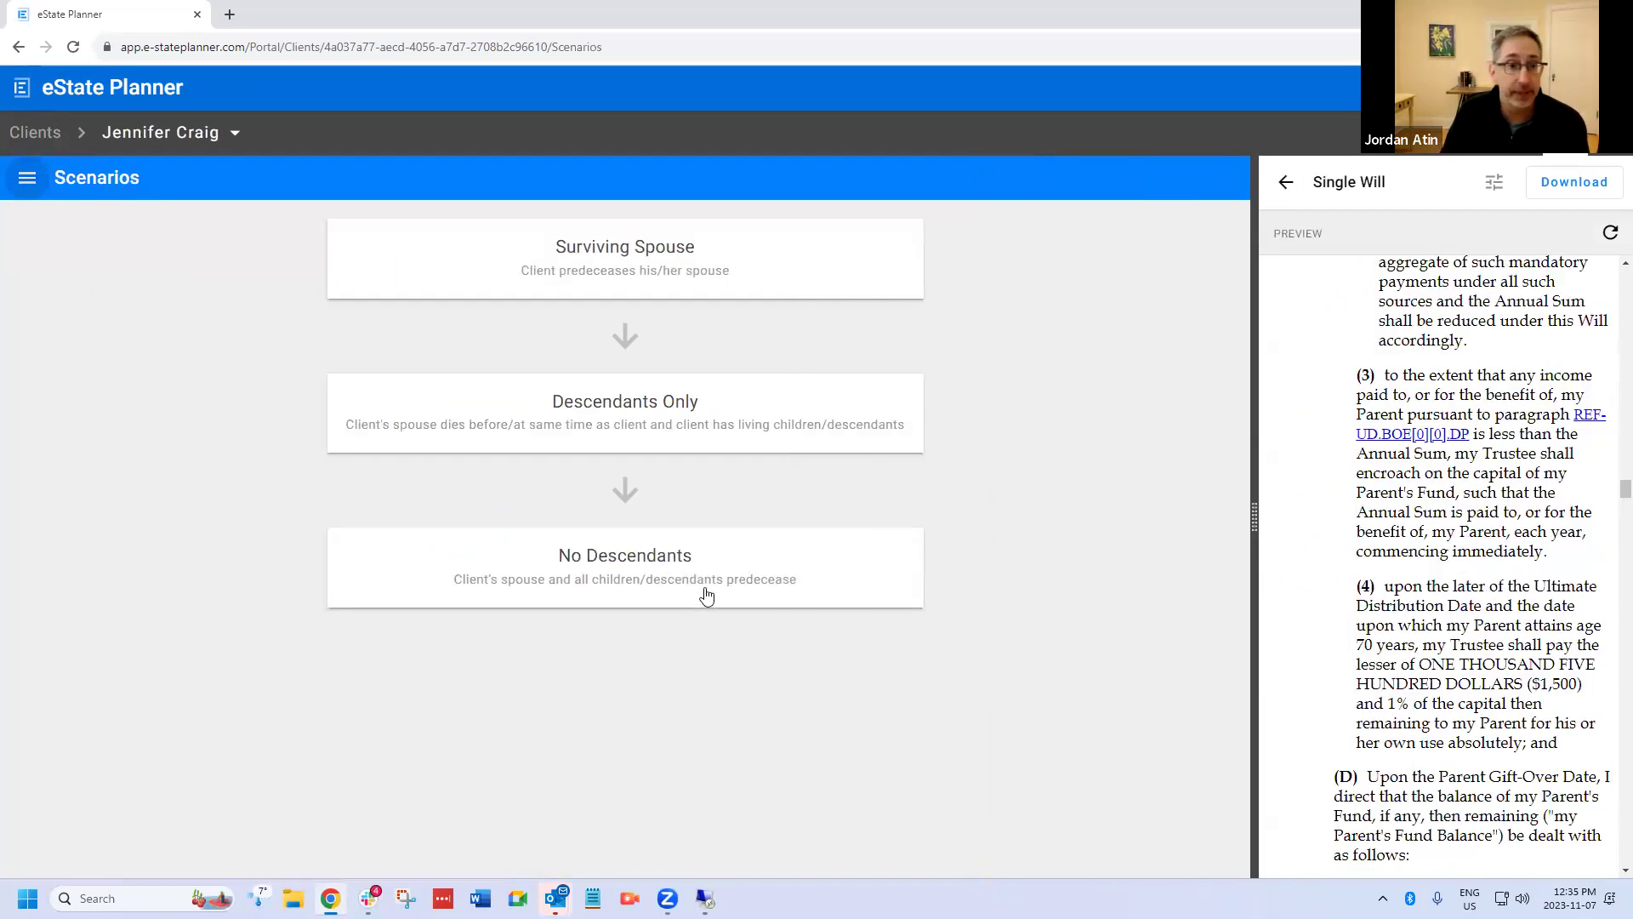
left_click(757, 418)
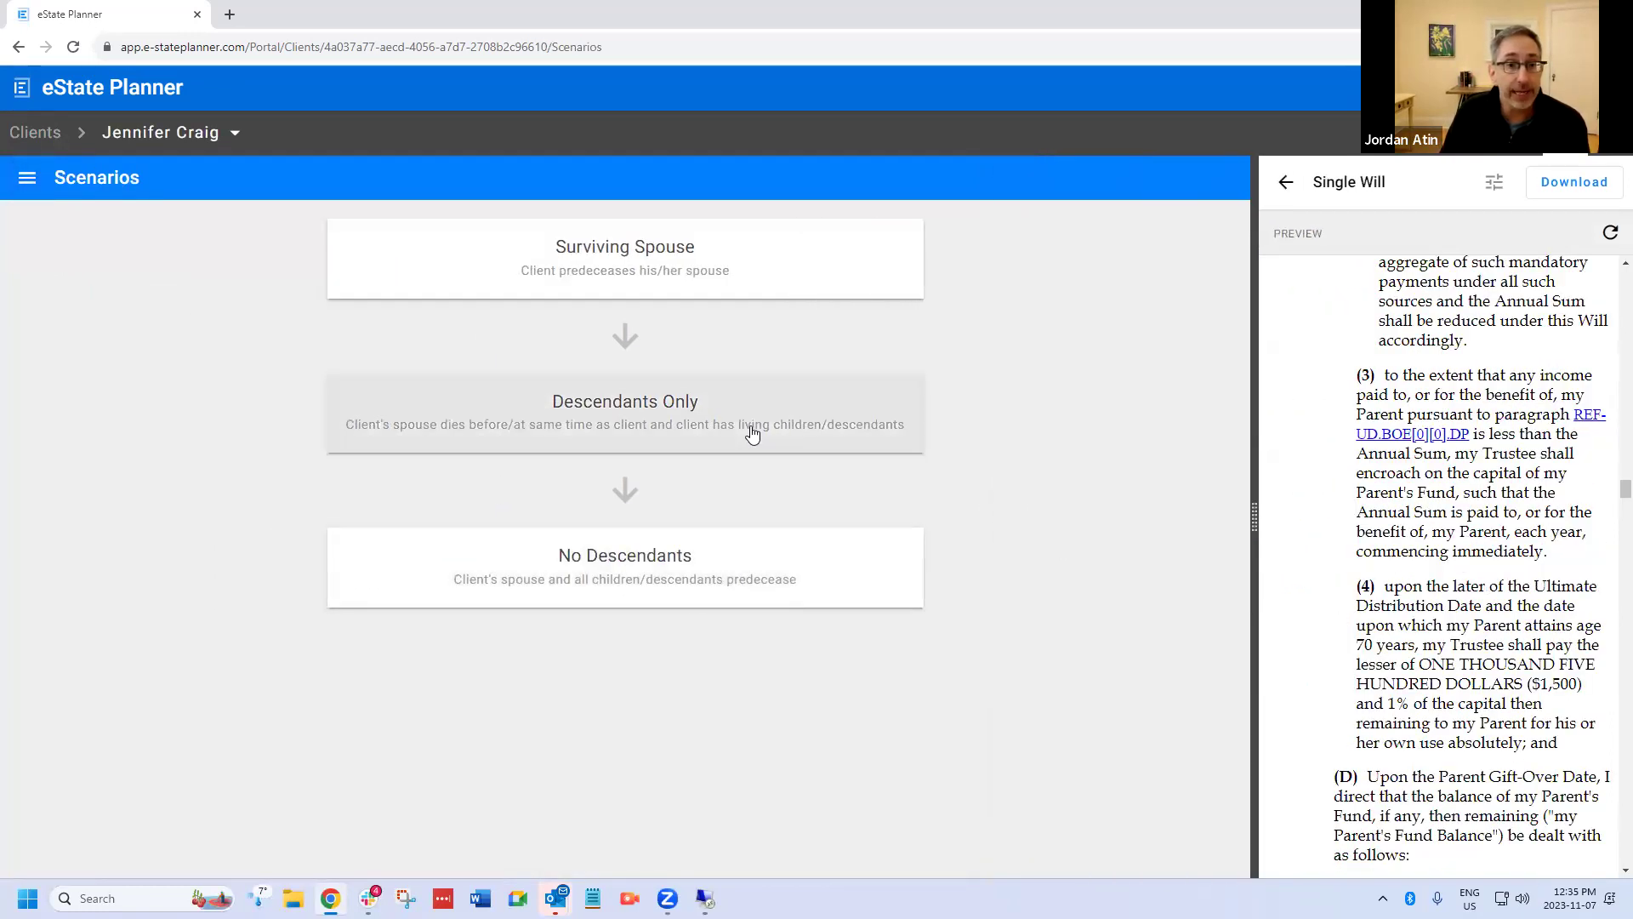
left_click(775, 714)
scroll(799, 693, "down", 2)
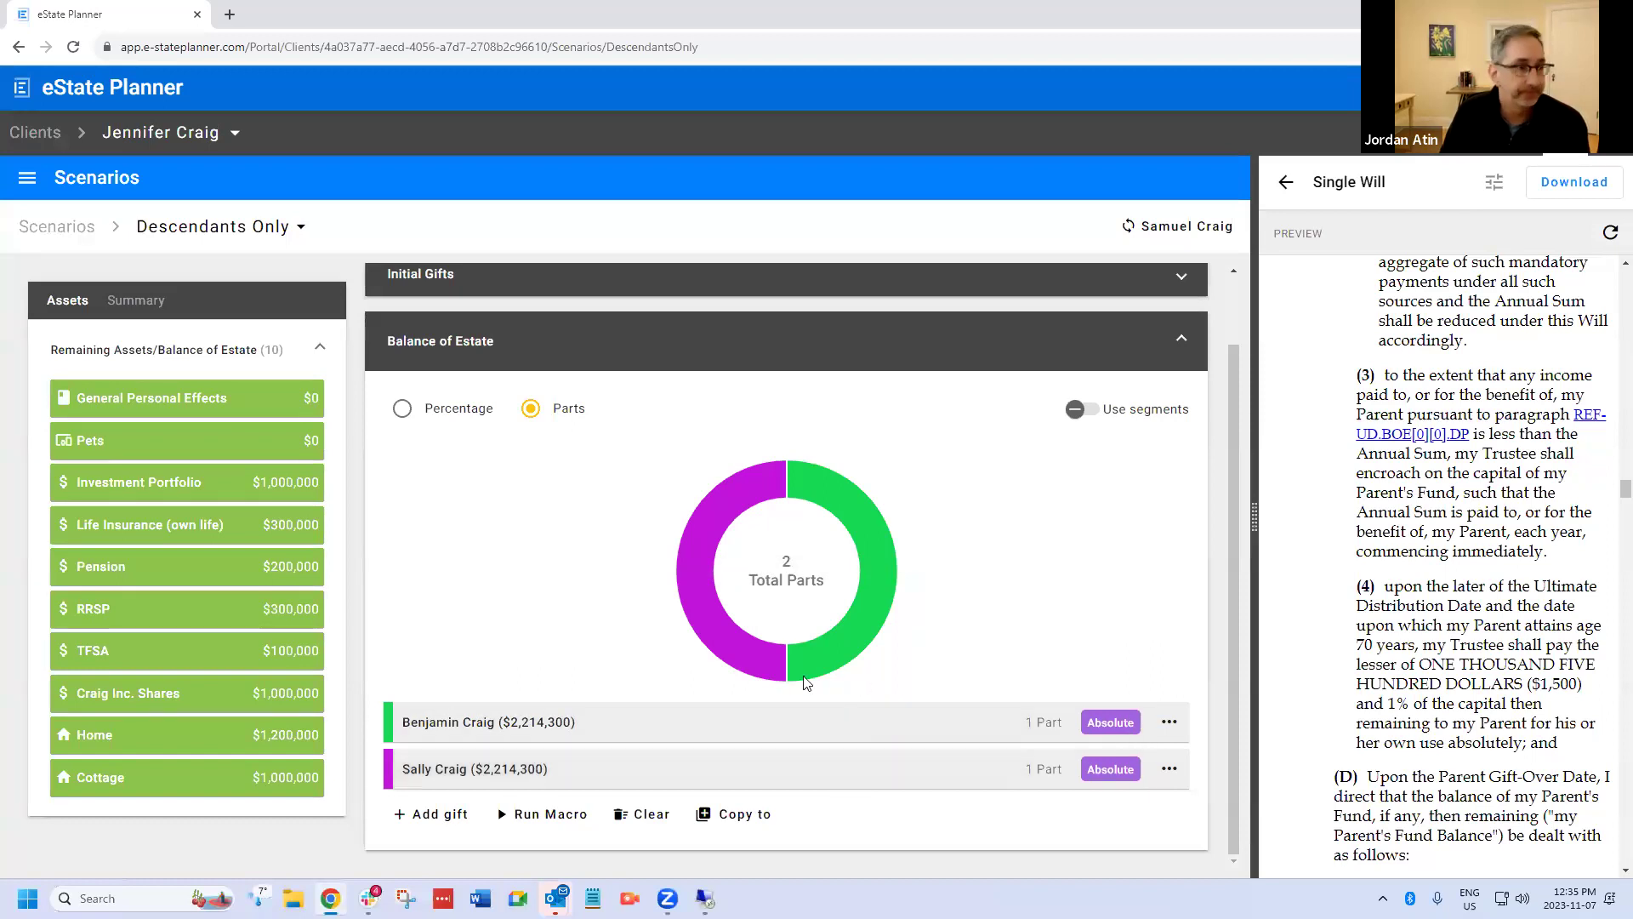
- Review the Single Will preview through to its closing clauses above the signature block
scroll(1461, 397, "down", 10)
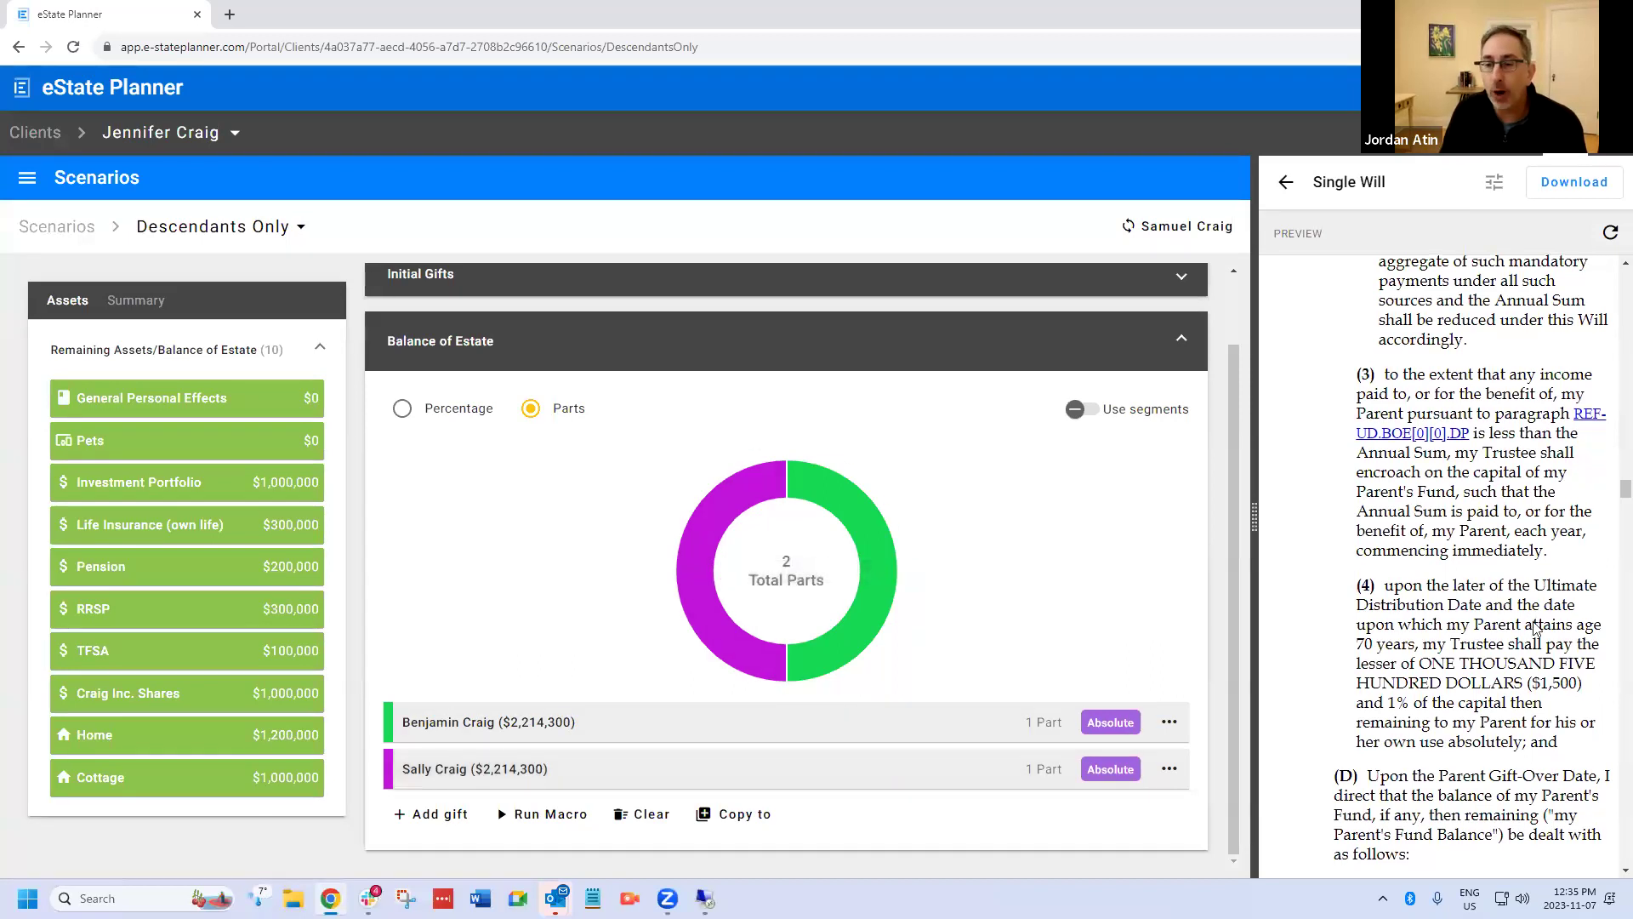
scroll(1446, 553, "down", 15)
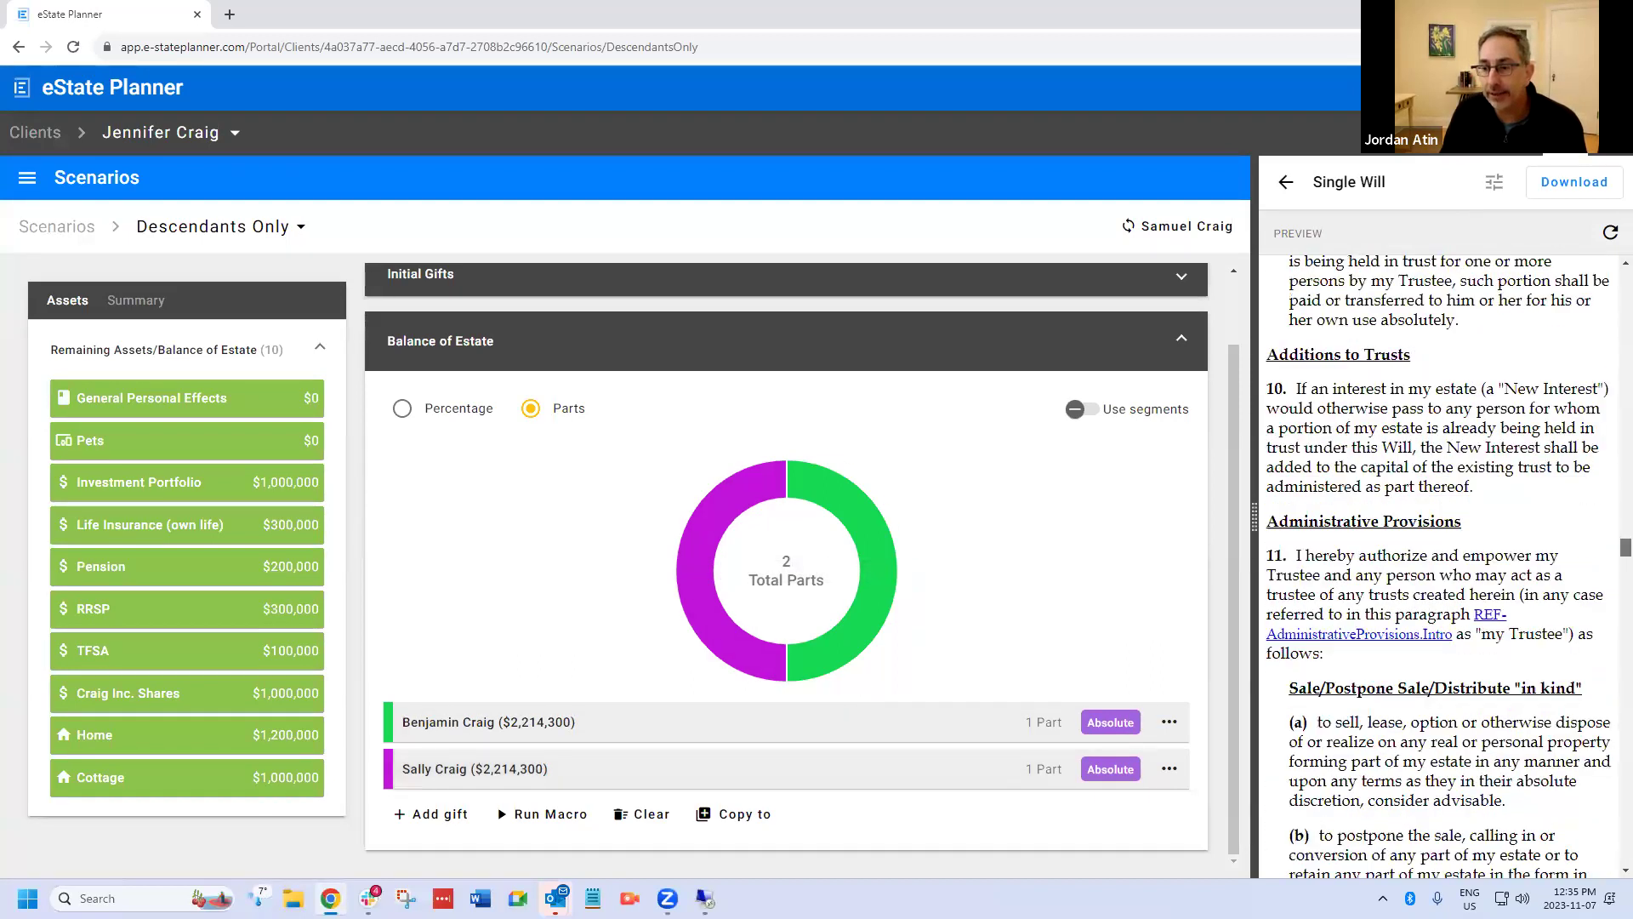
scroll(1438, 562, "up", 12)
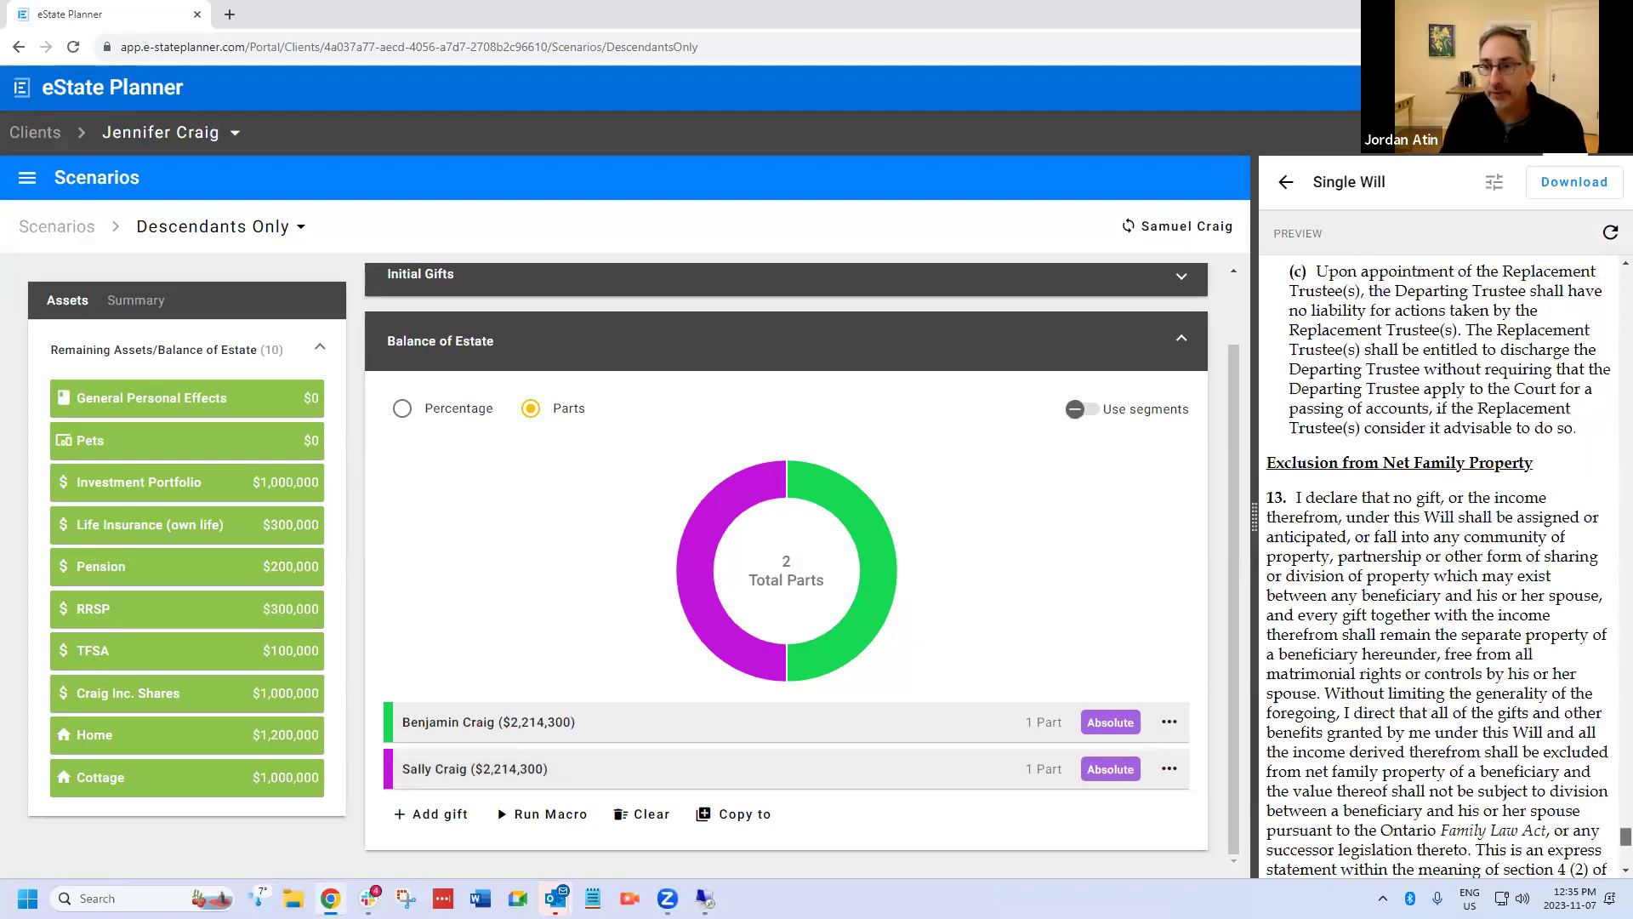
scroll(1438, 562, "down", 6)
scroll(1437, 562, "down", 5)
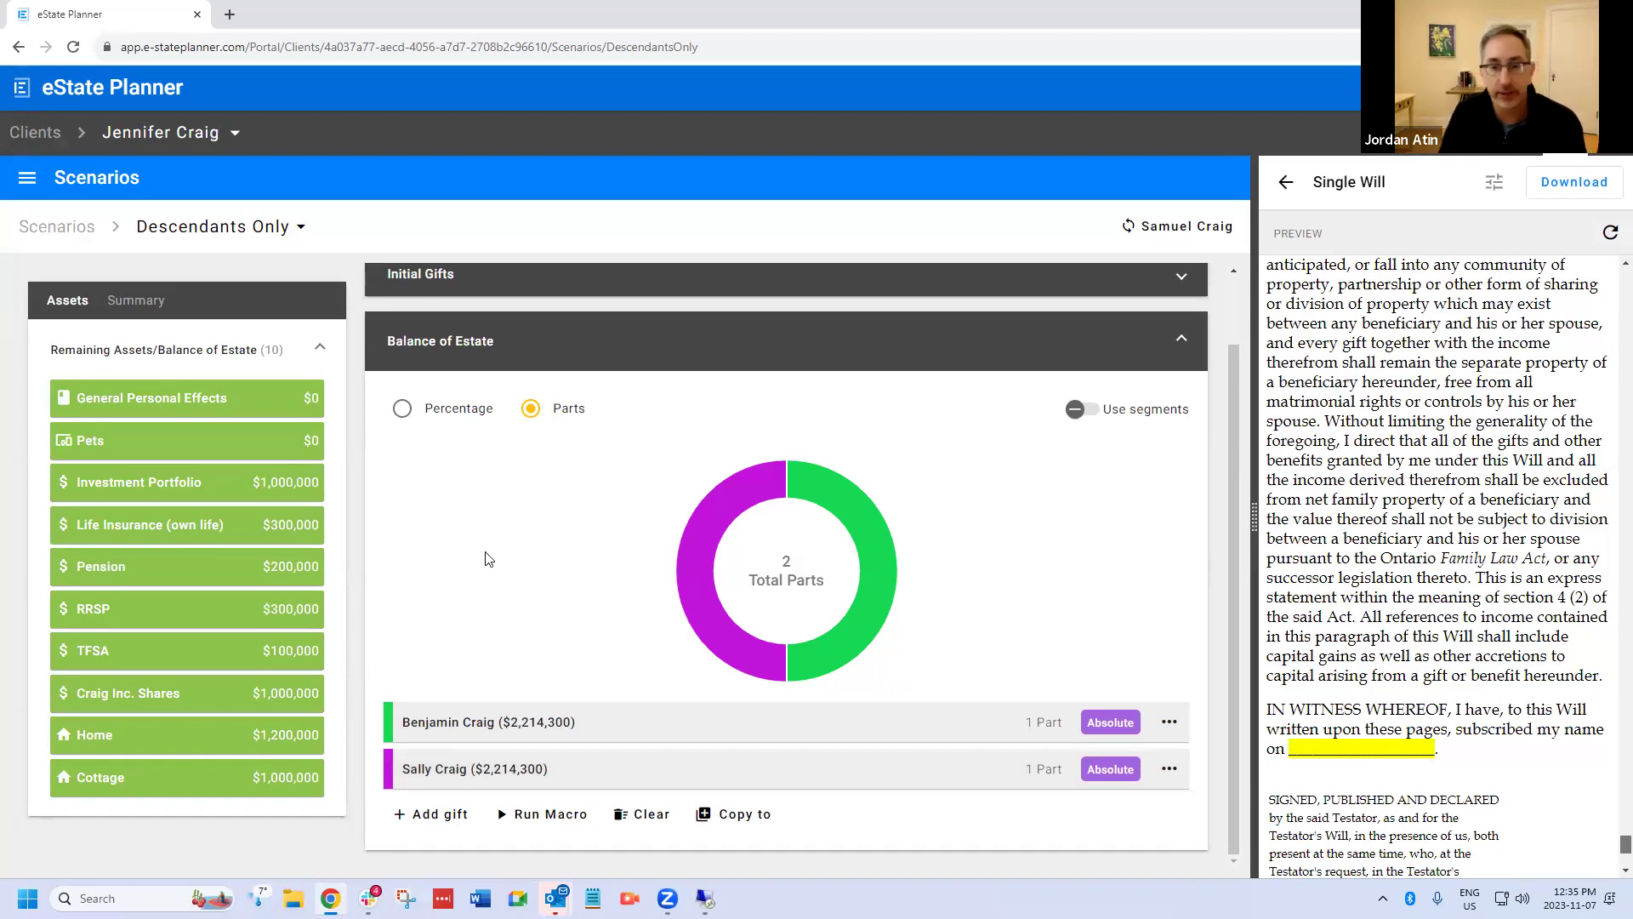
- Set the son's Balance of Estate gift to 2 parts and save it
left_click(516, 733)
left_click(1193, 618)
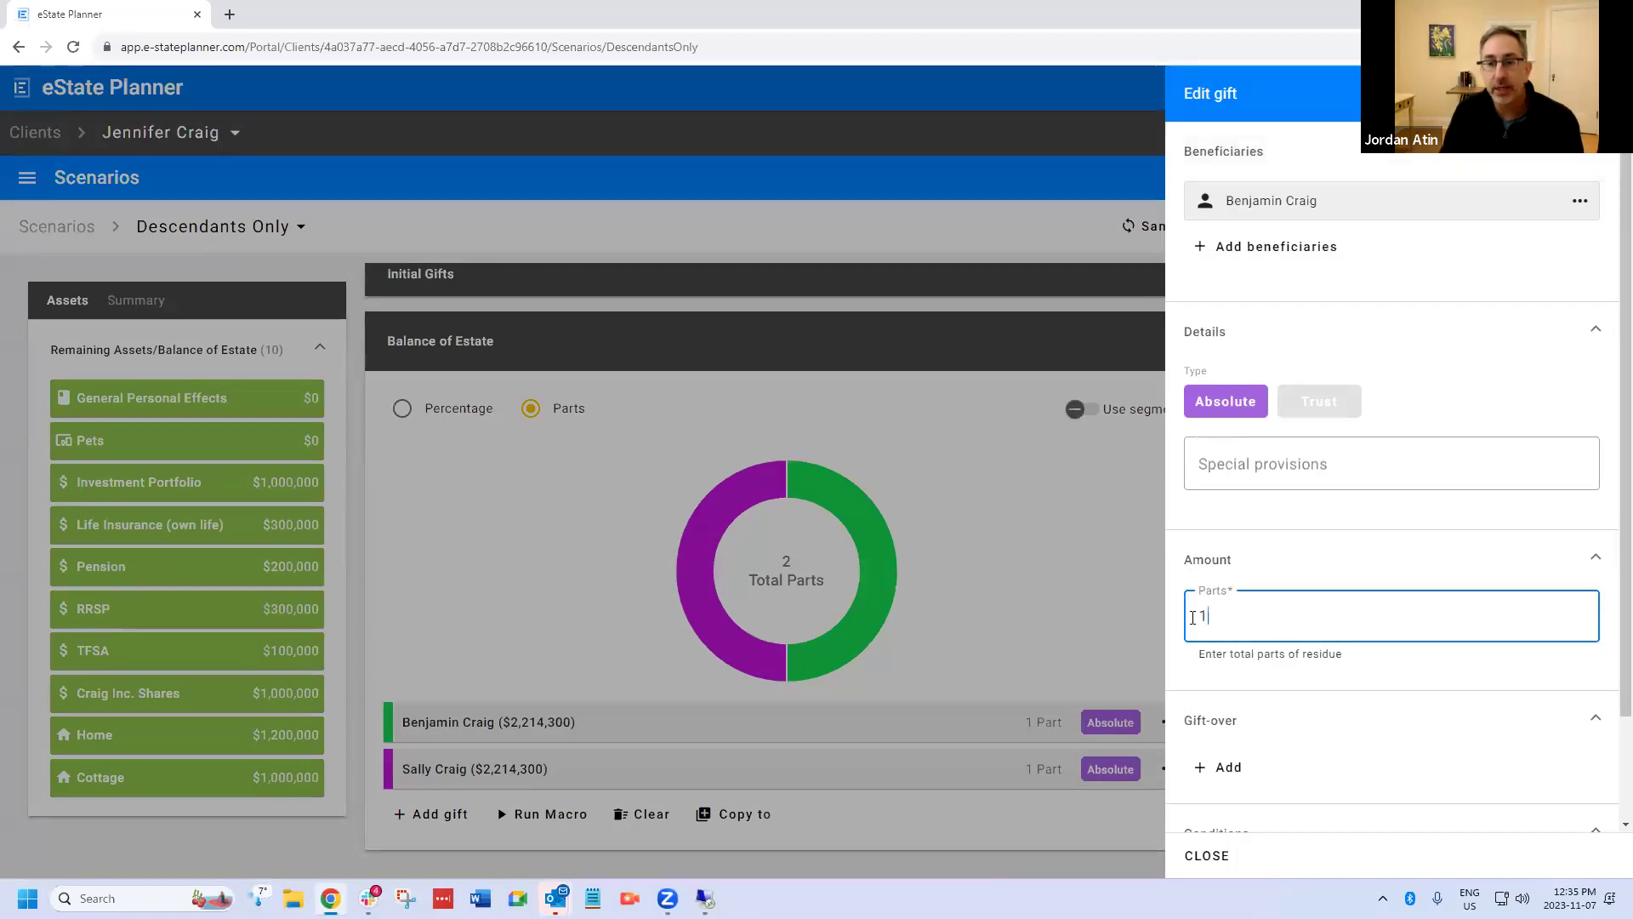
type("62")
key("BackSpace")
key("BackSpace")
type("2")
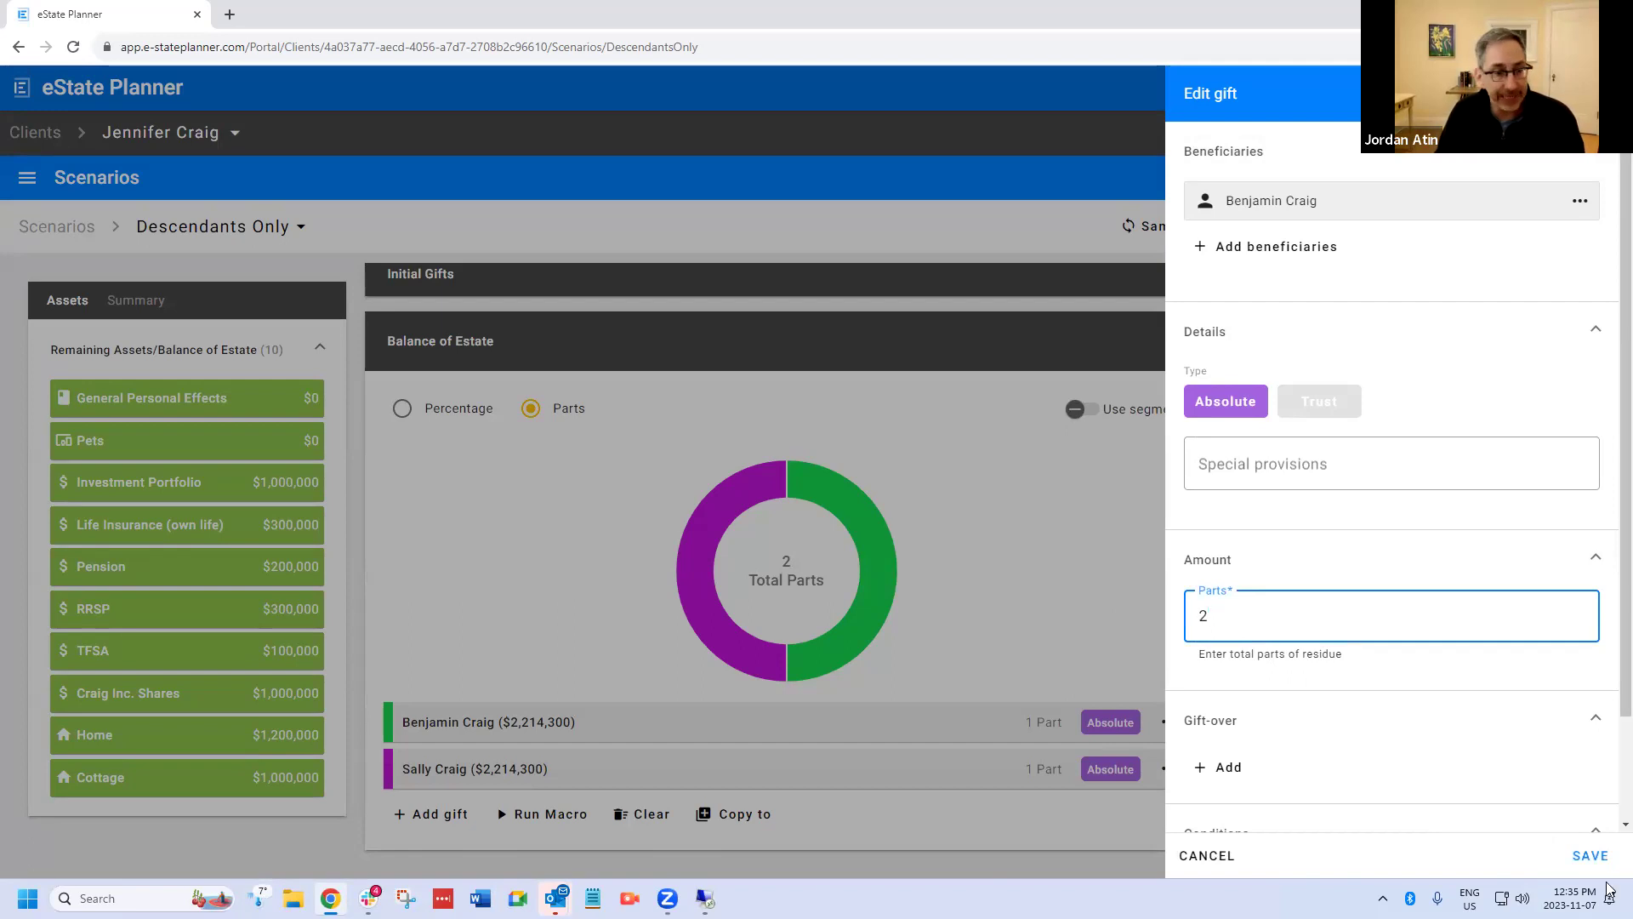
left_click(1589, 855)
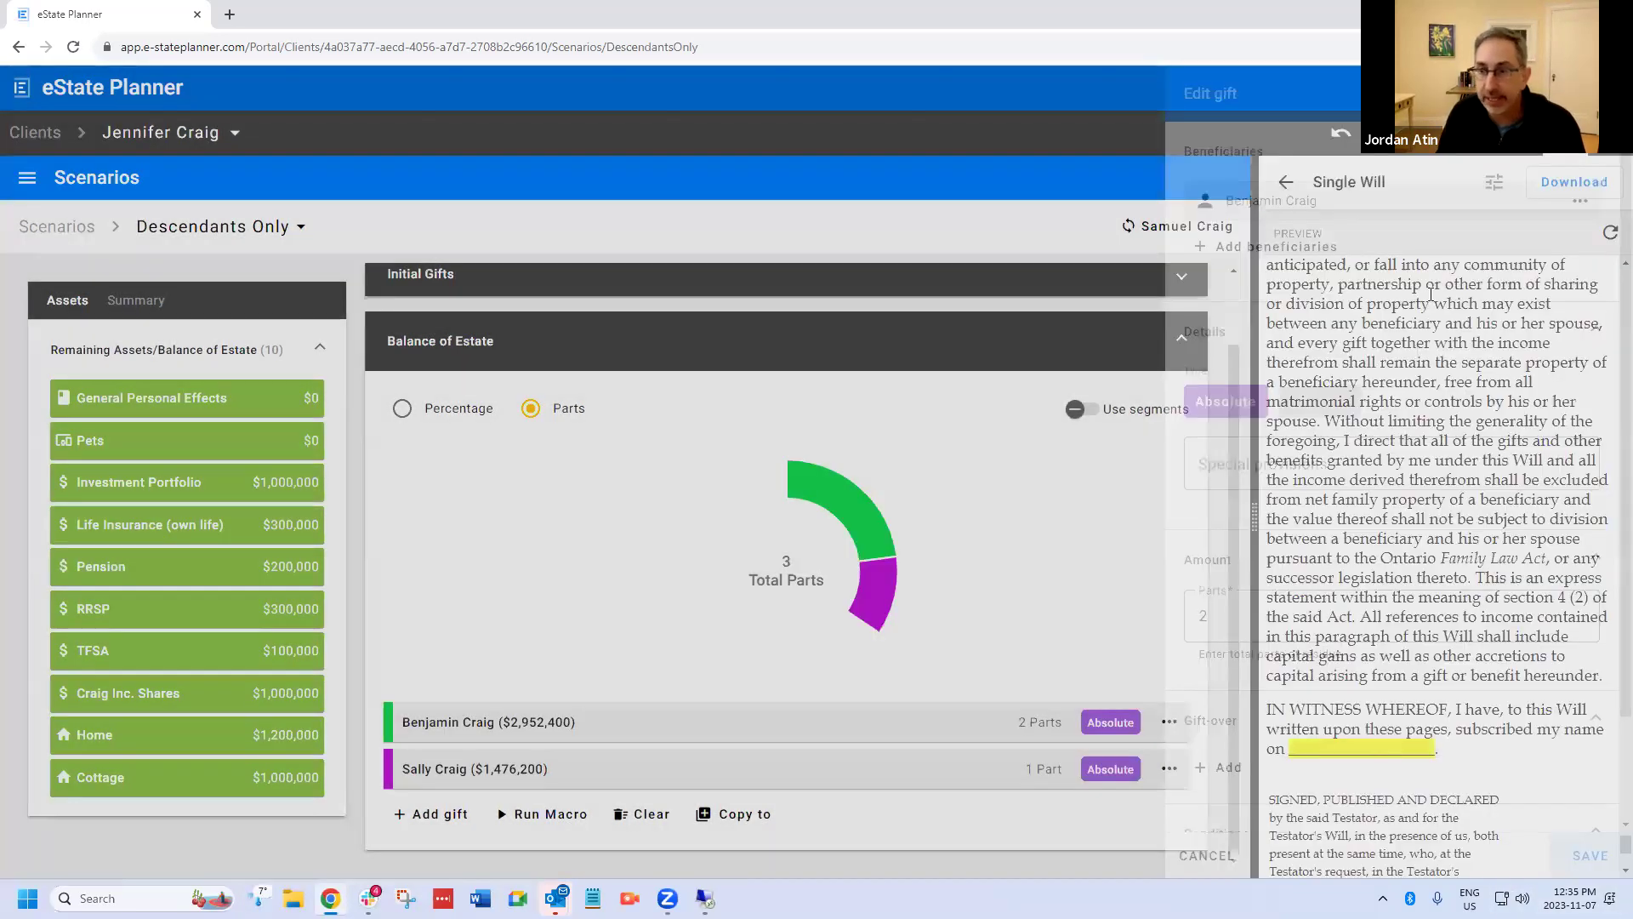
- Regenerate the Single Will preview in a wider pane and examine the Forfeiture clause
left_click(1611, 232)
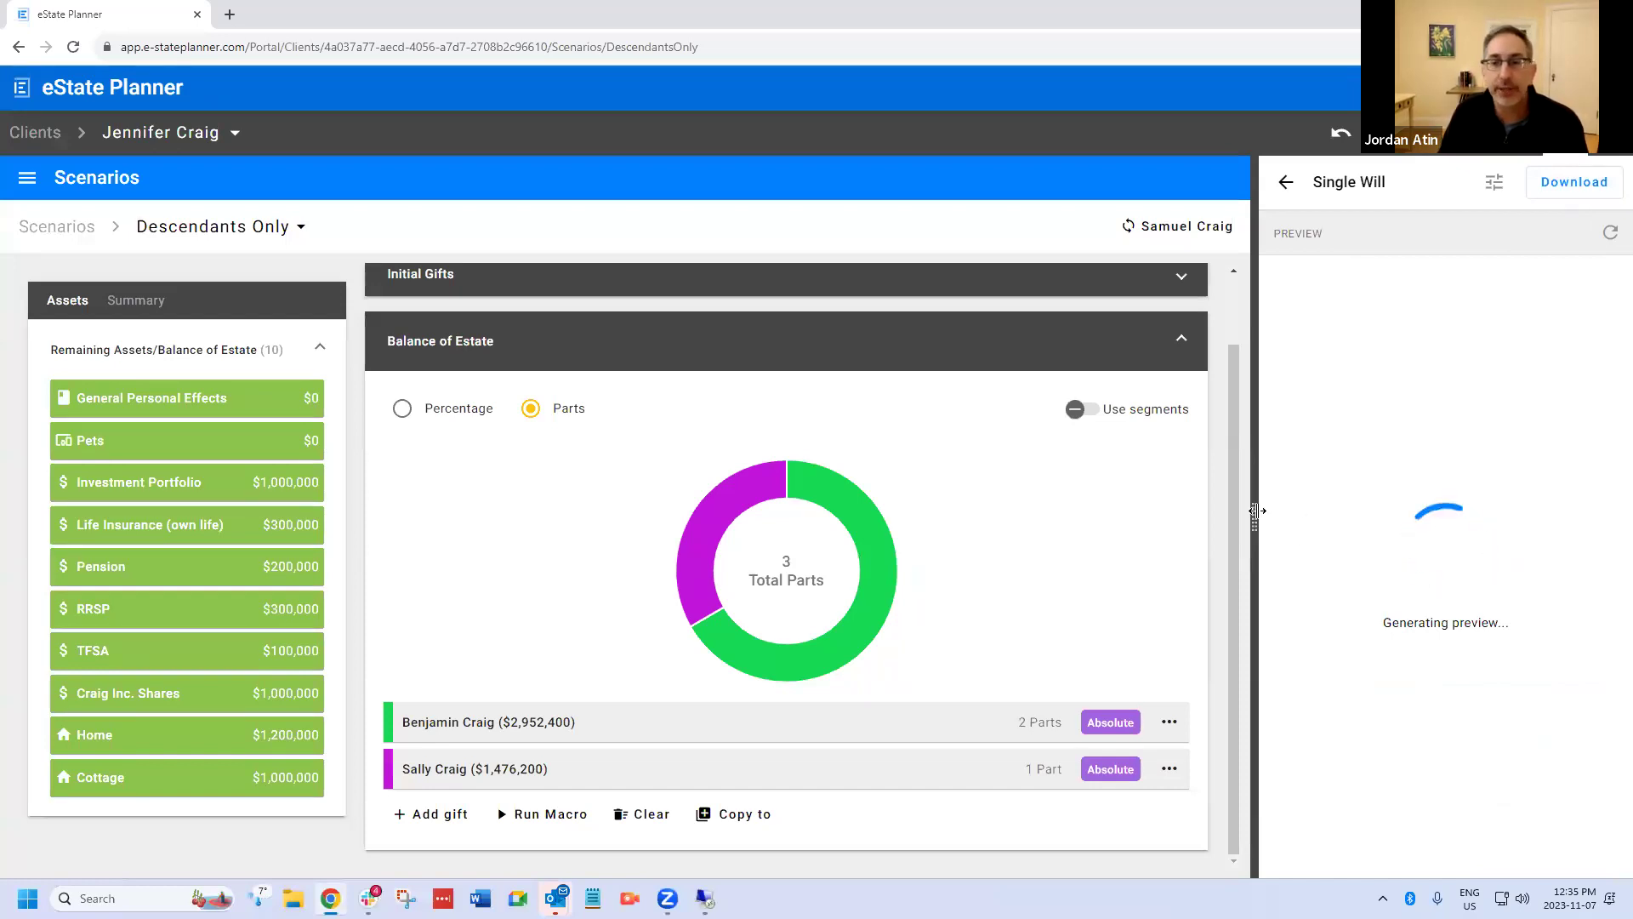
left_click_drag(1257, 511, 1070, 518)
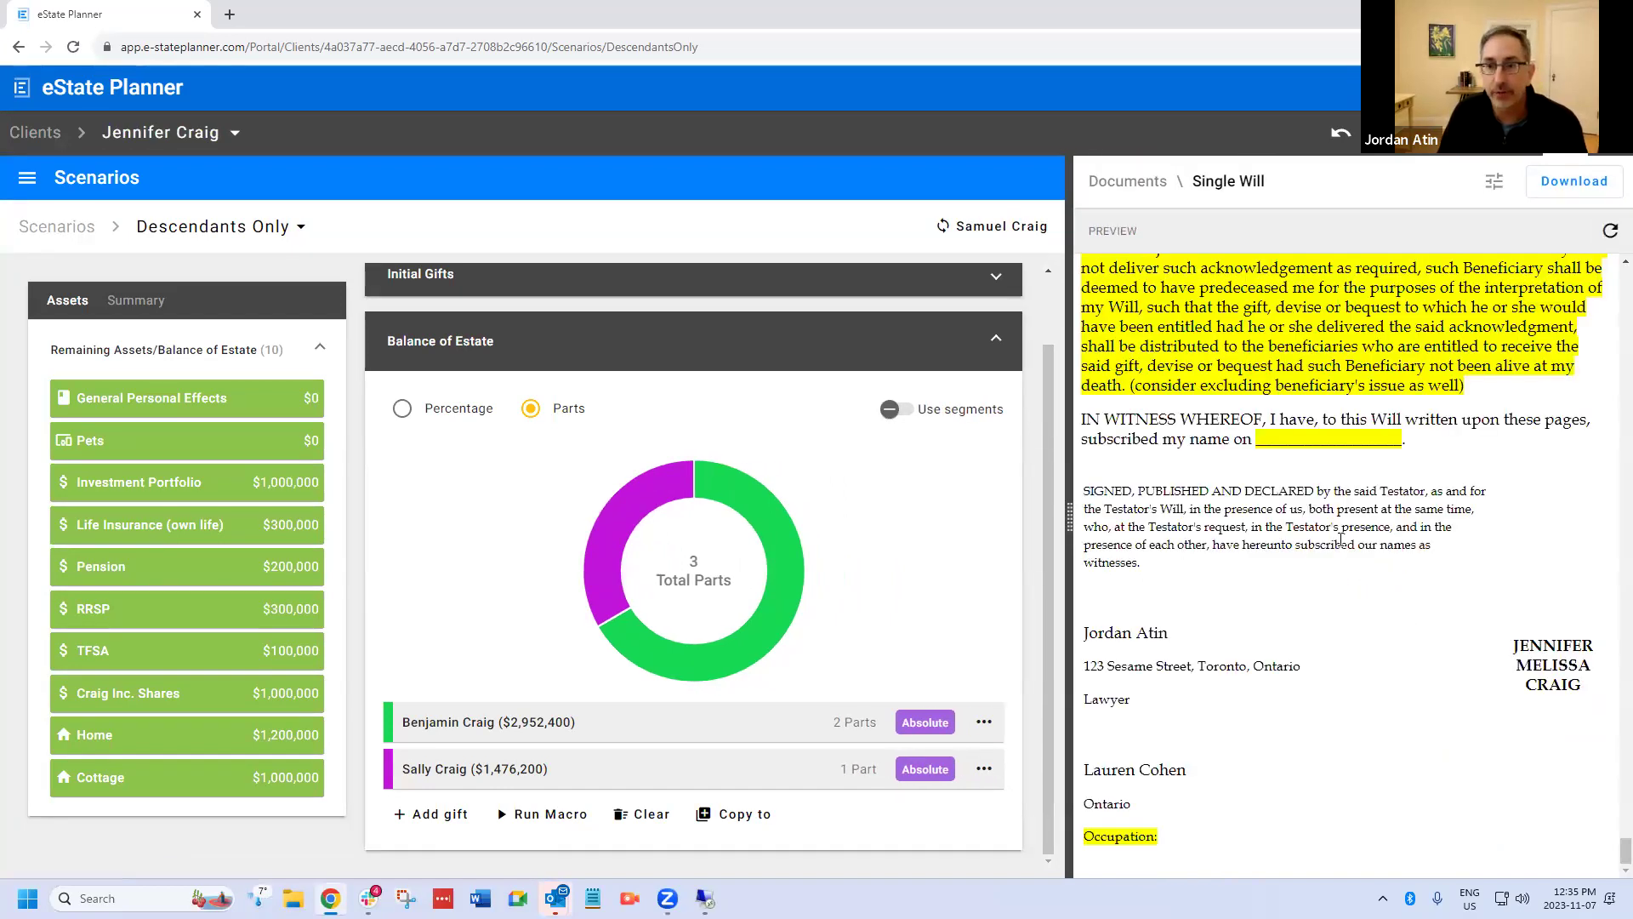
scroll(1340, 539, "up", 5)
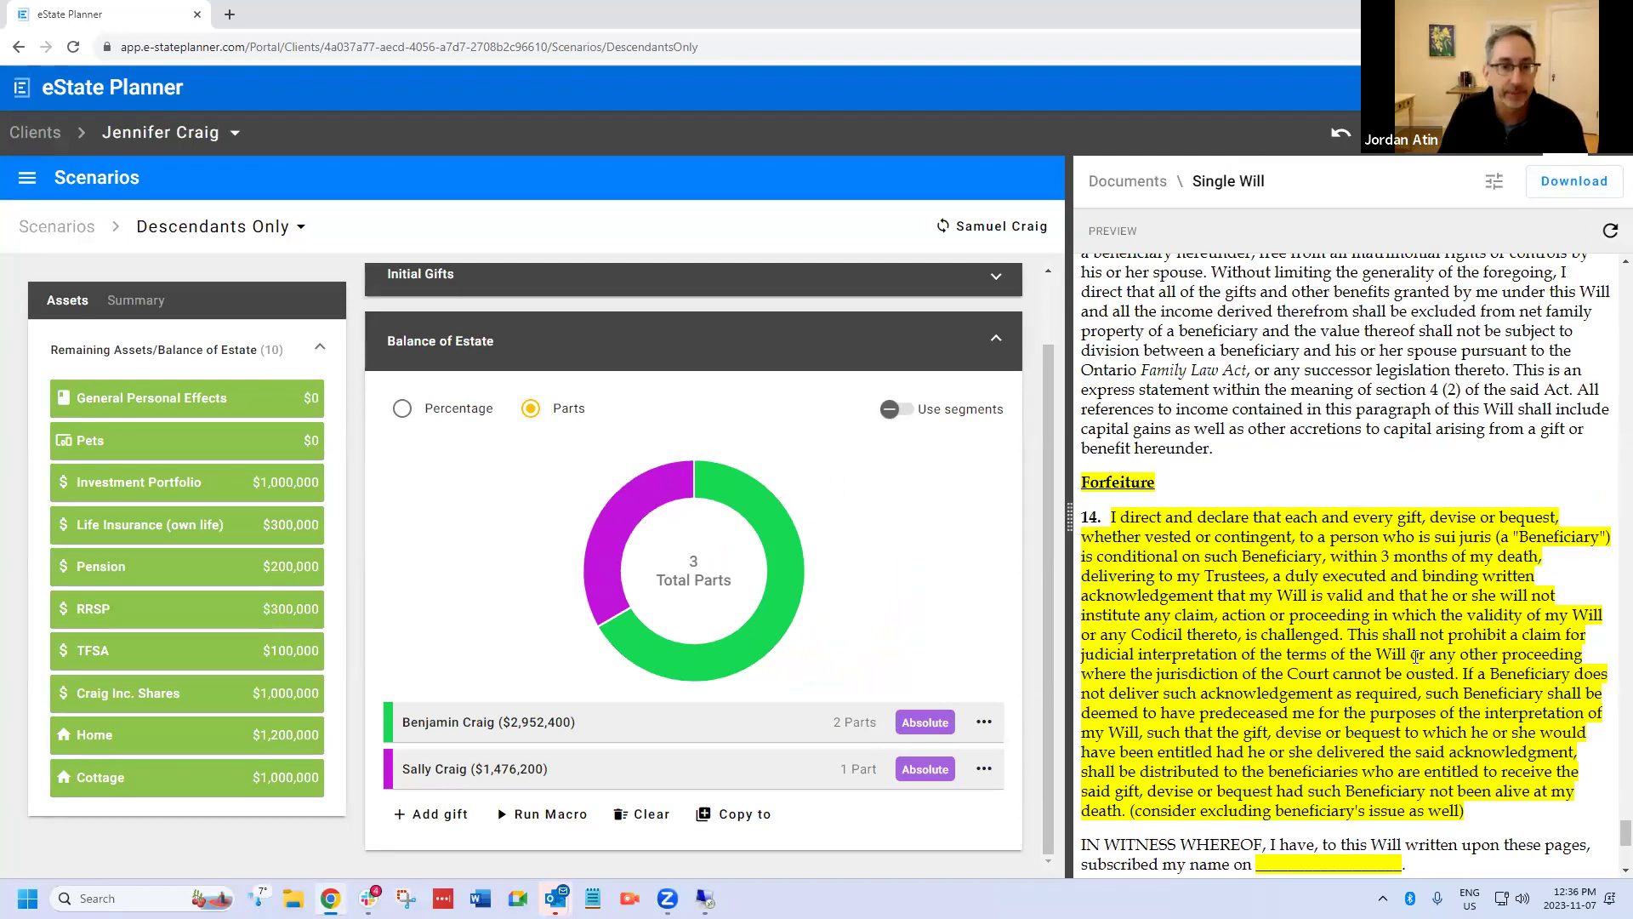
- Remove the daughter's gift from the Balance of Estate
left_click(984, 769)
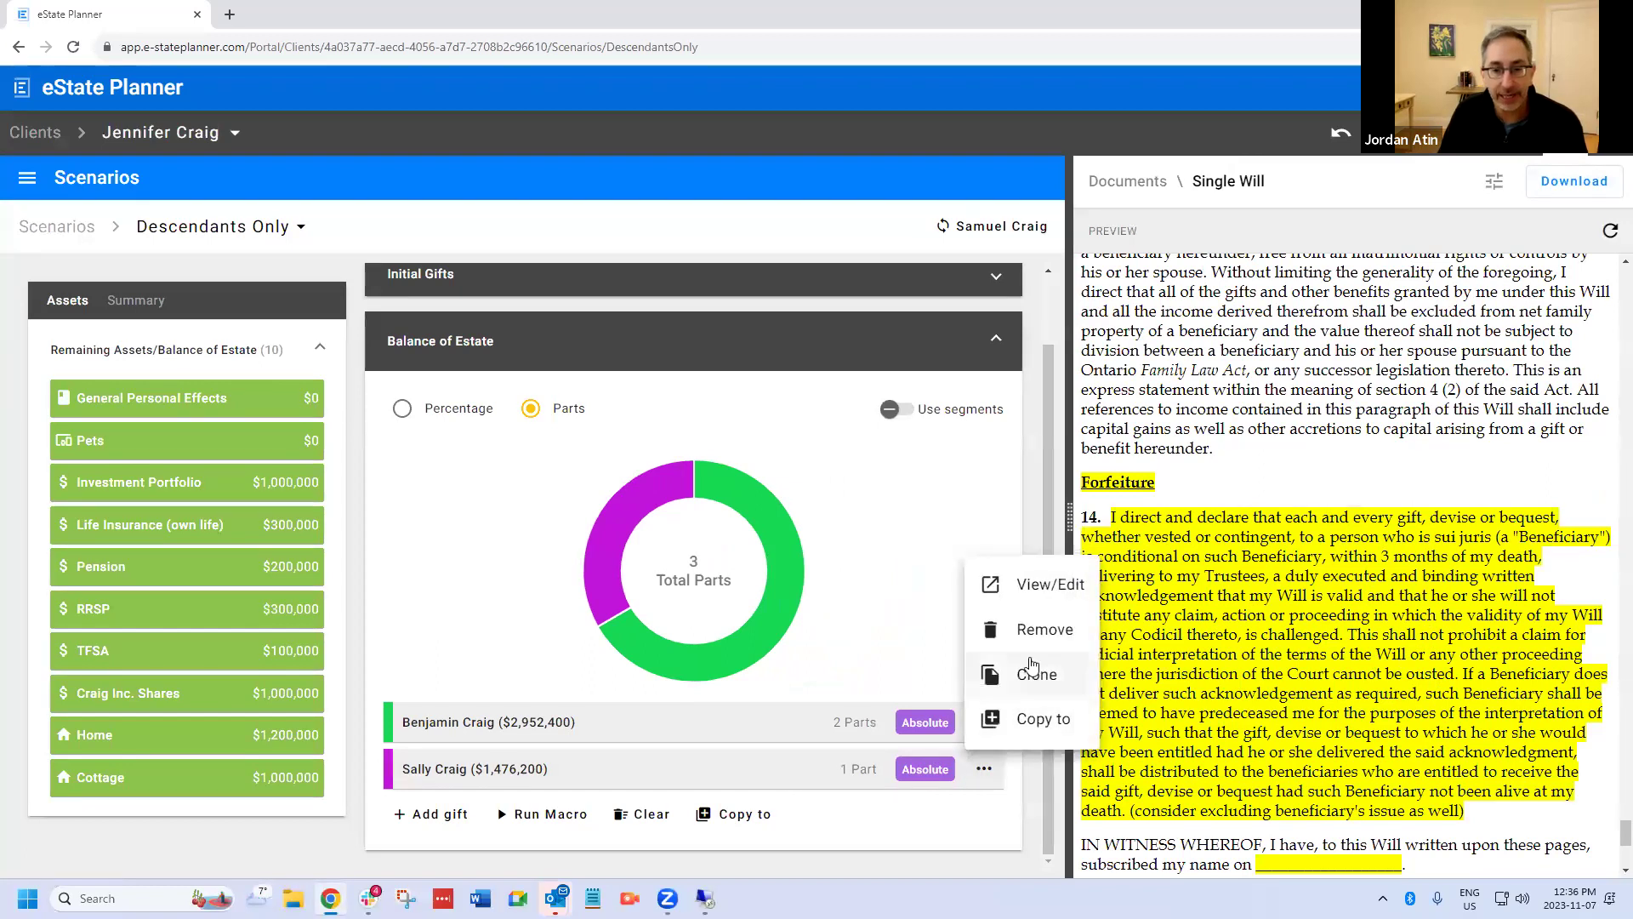
left_click(1039, 630)
left_click(861, 523)
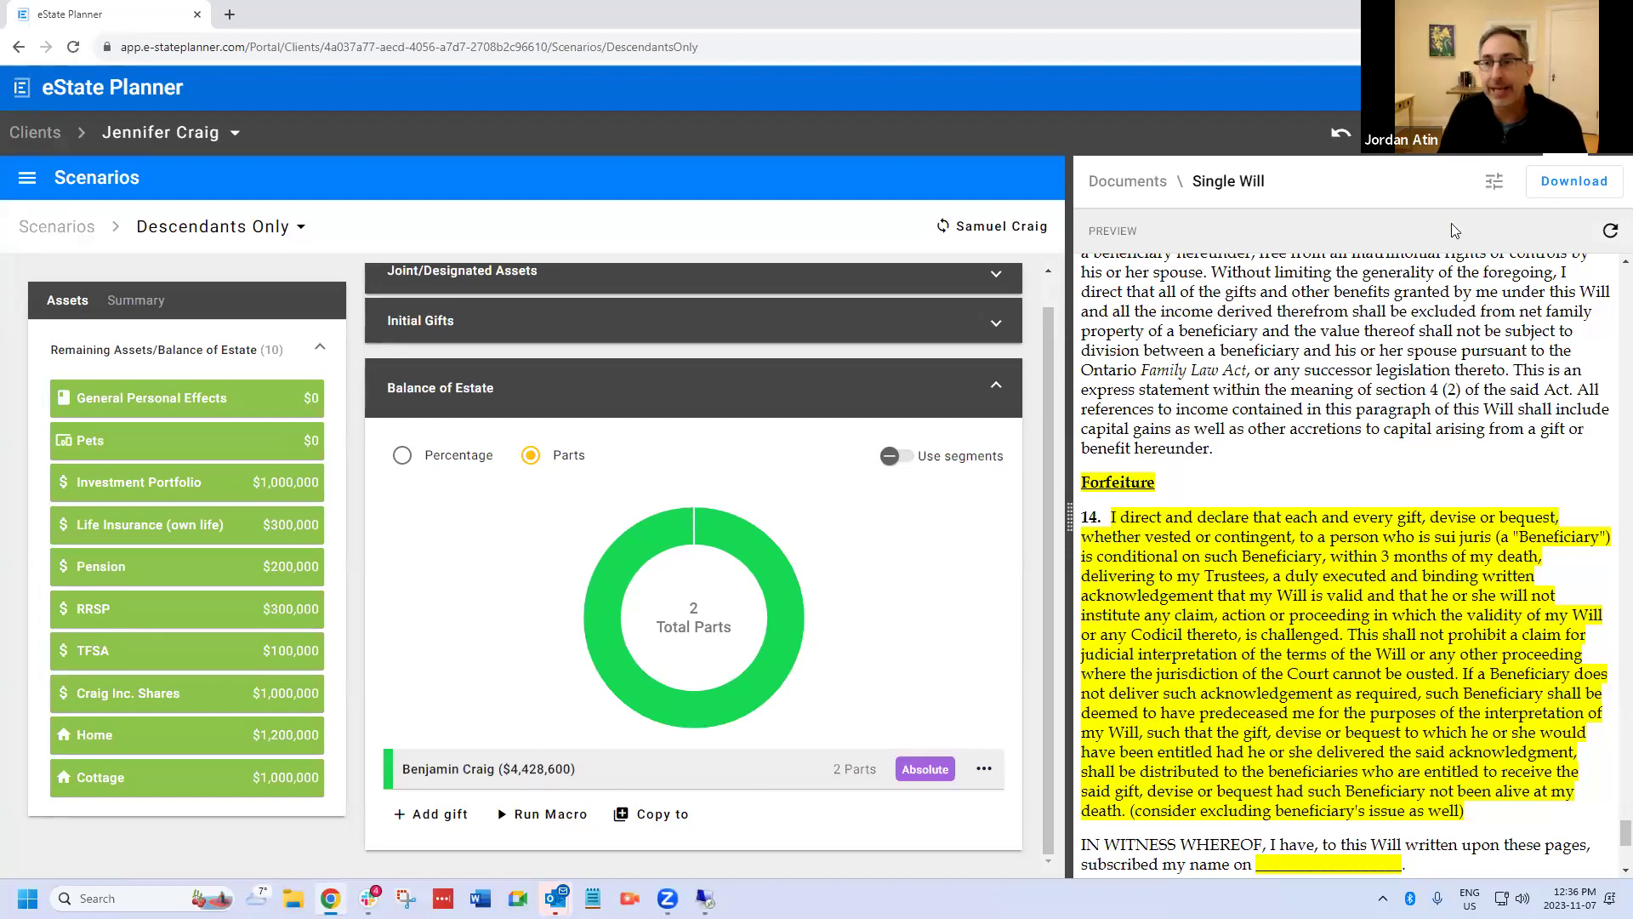
- Regenerate the Single Will preview and examine the Deliberate Exclusion of Certain Persons clause
left_click(1610, 230)
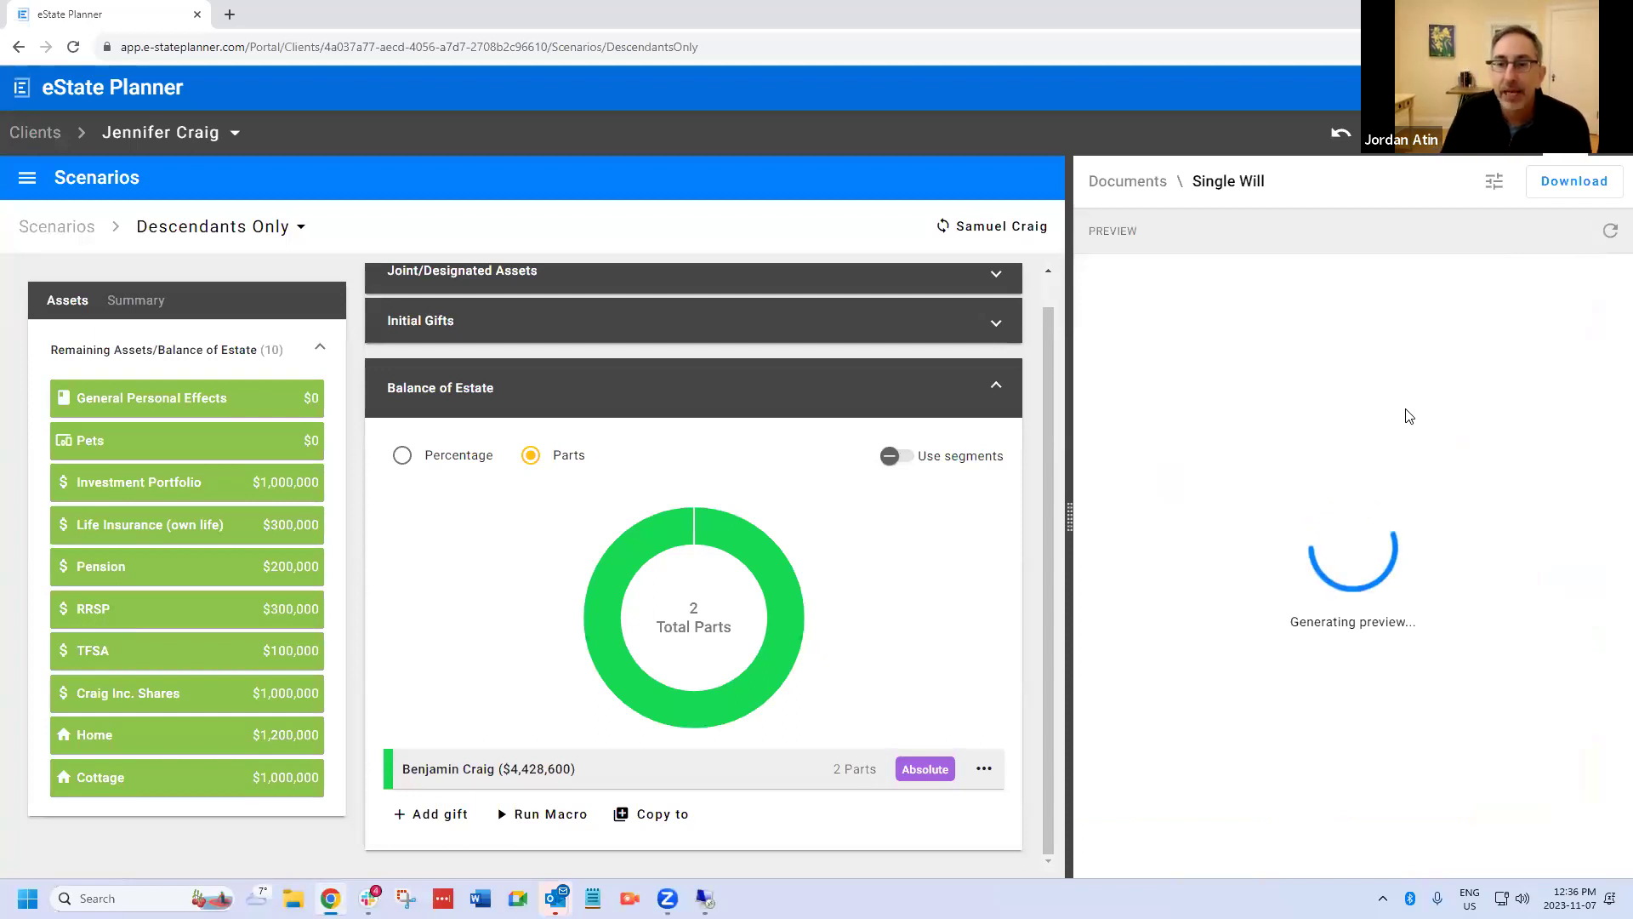
scroll(1429, 422, "down", 4)
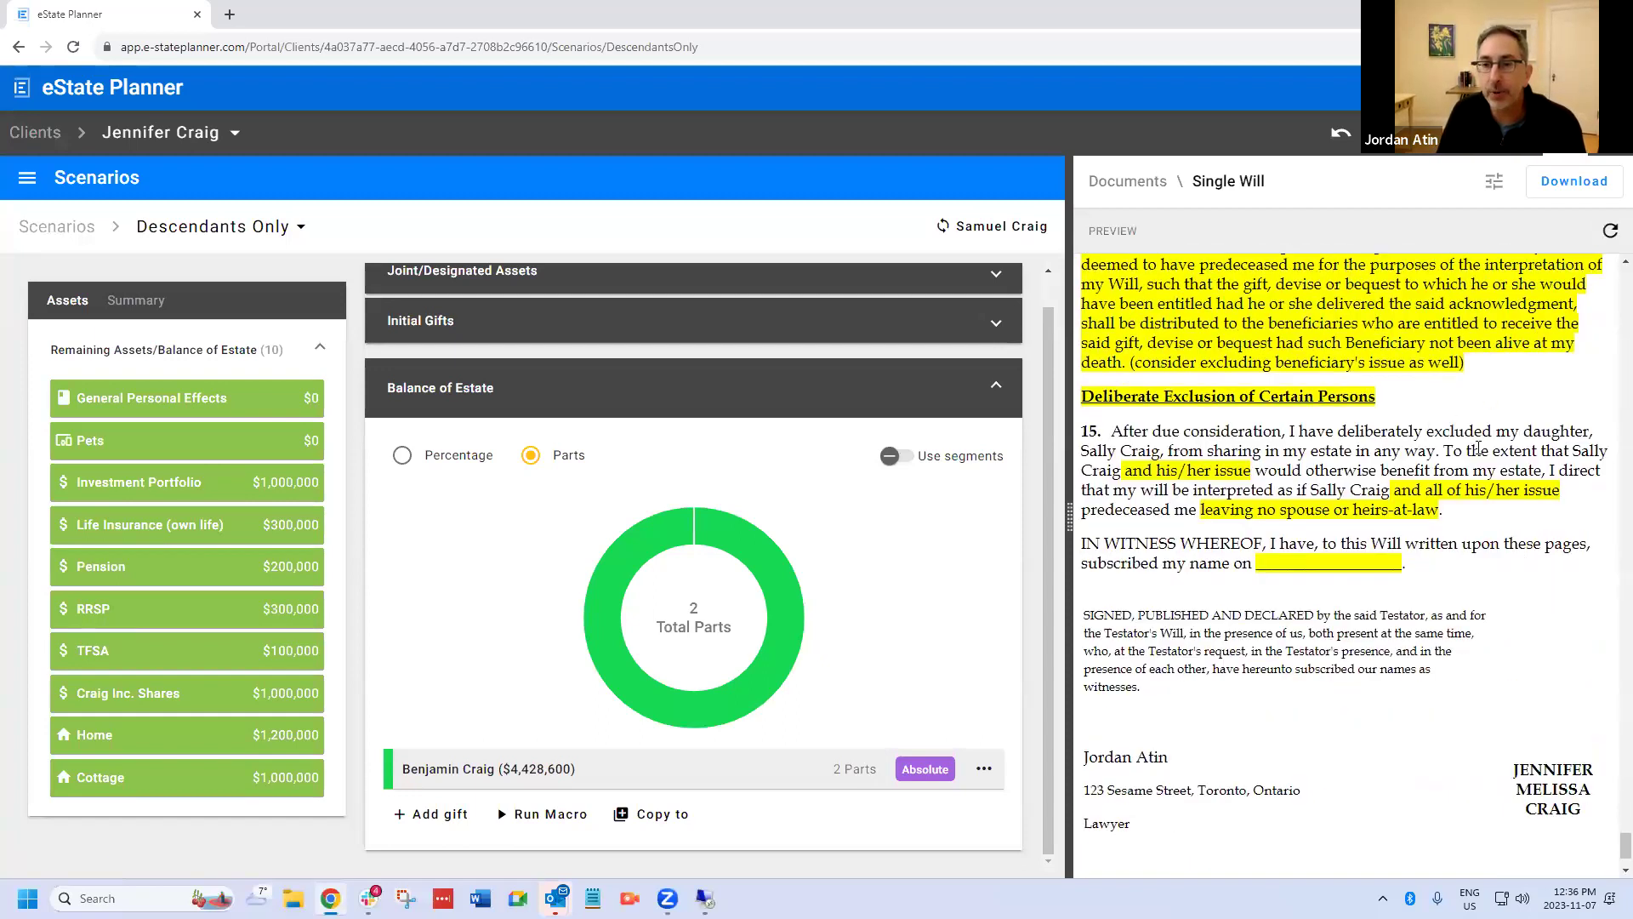
scroll(1451, 470, "down", 1)
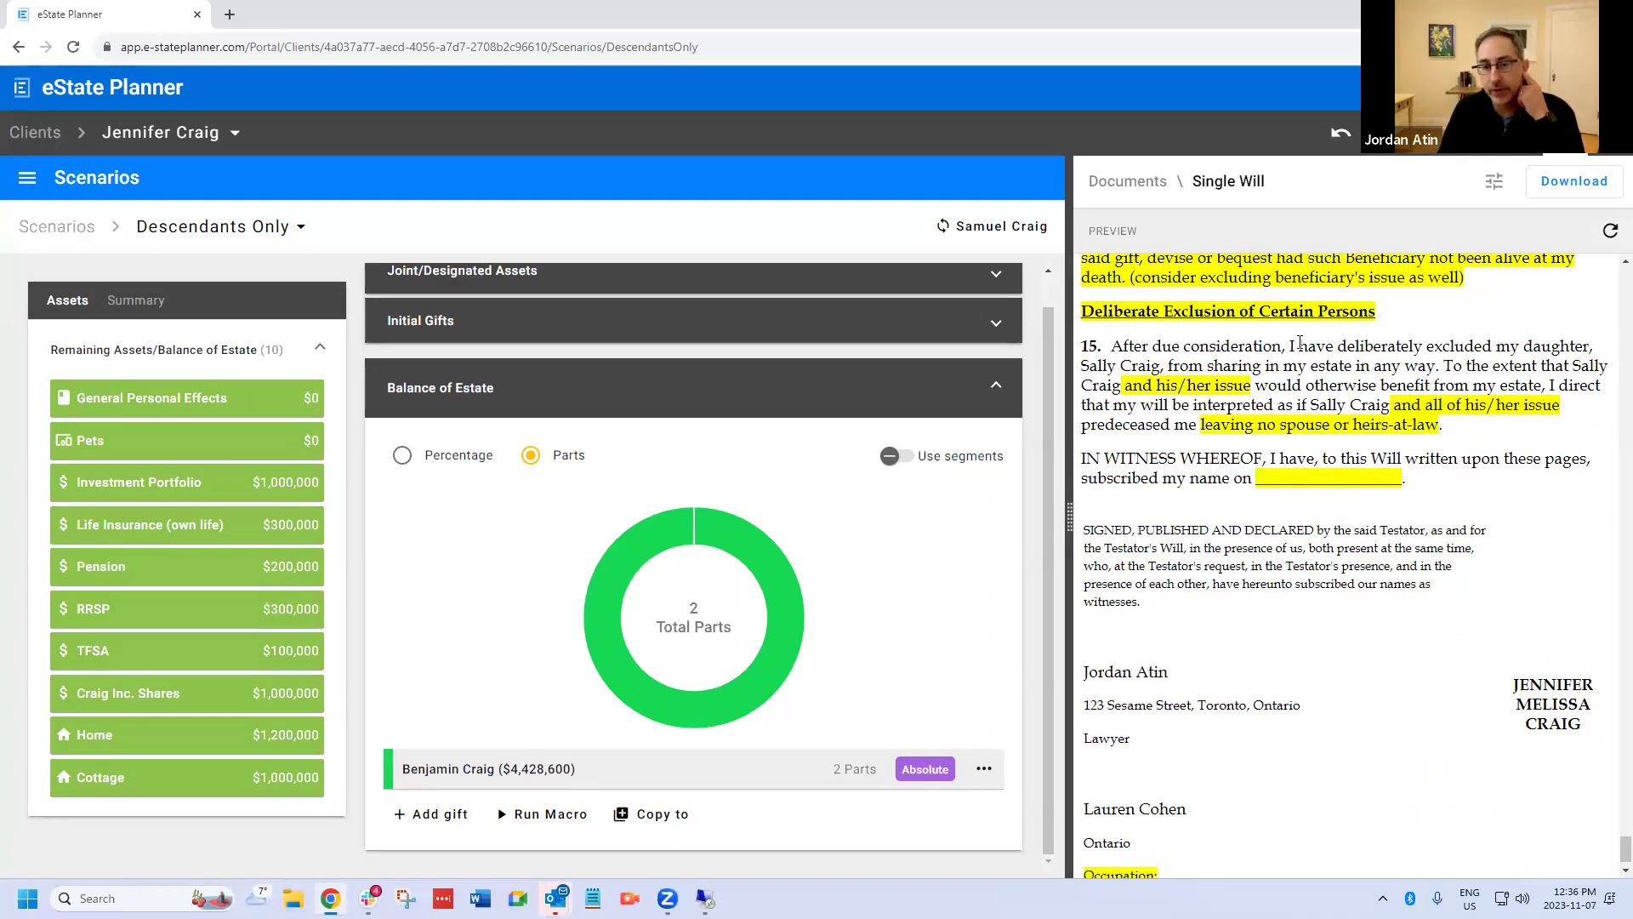
scroll(1410, 365, "up", 5)
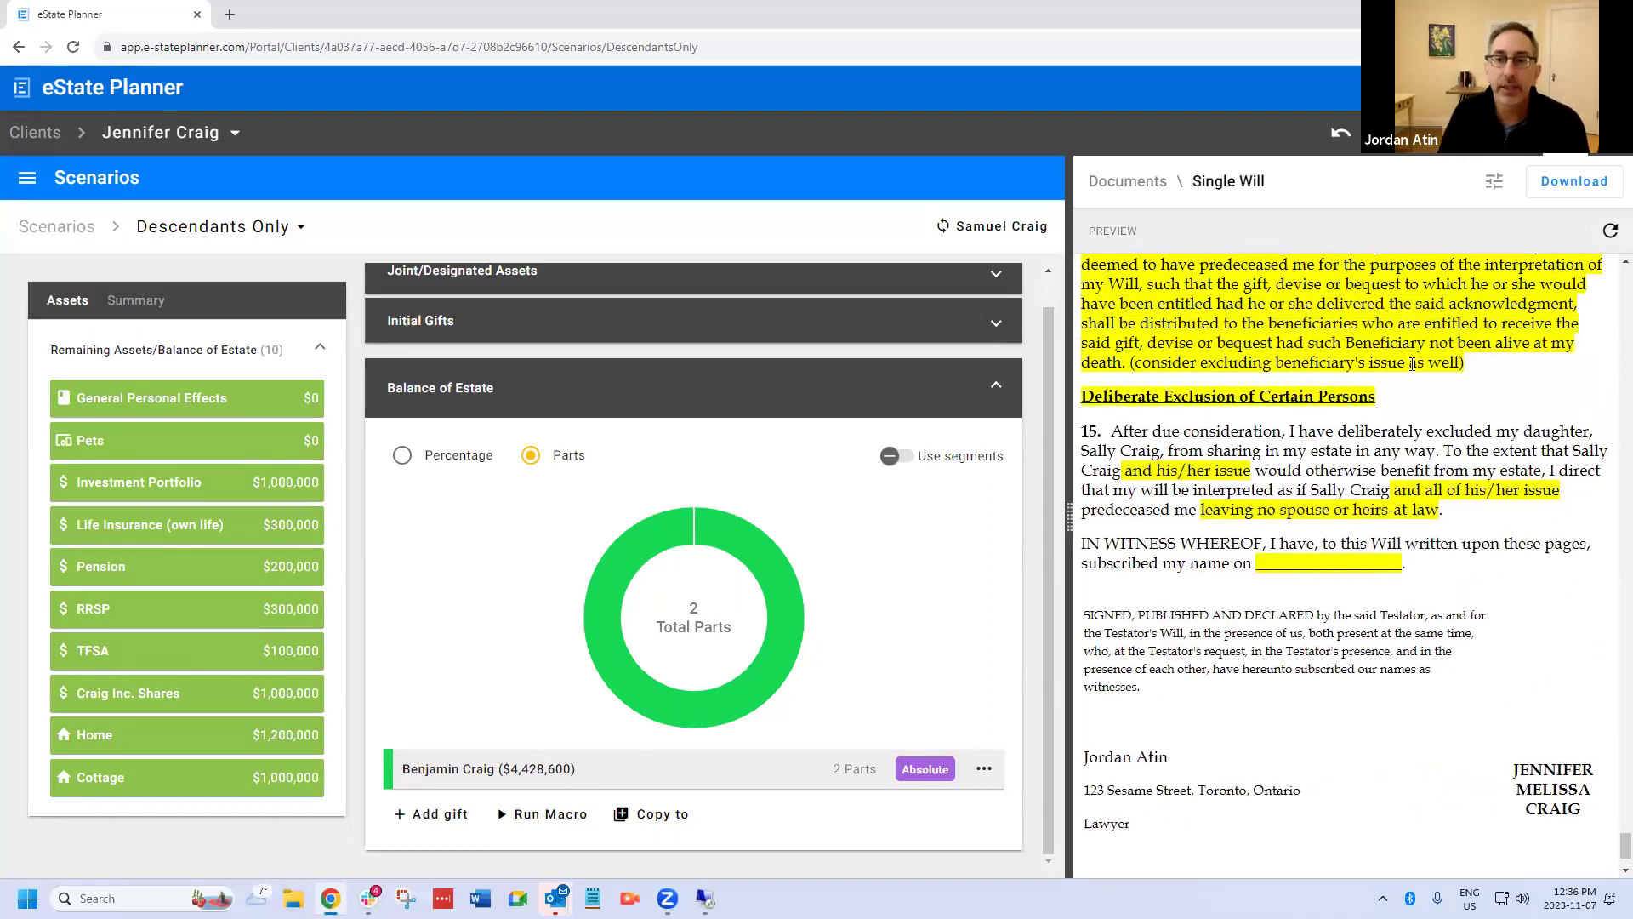
scroll(1414, 369, "down", 1)
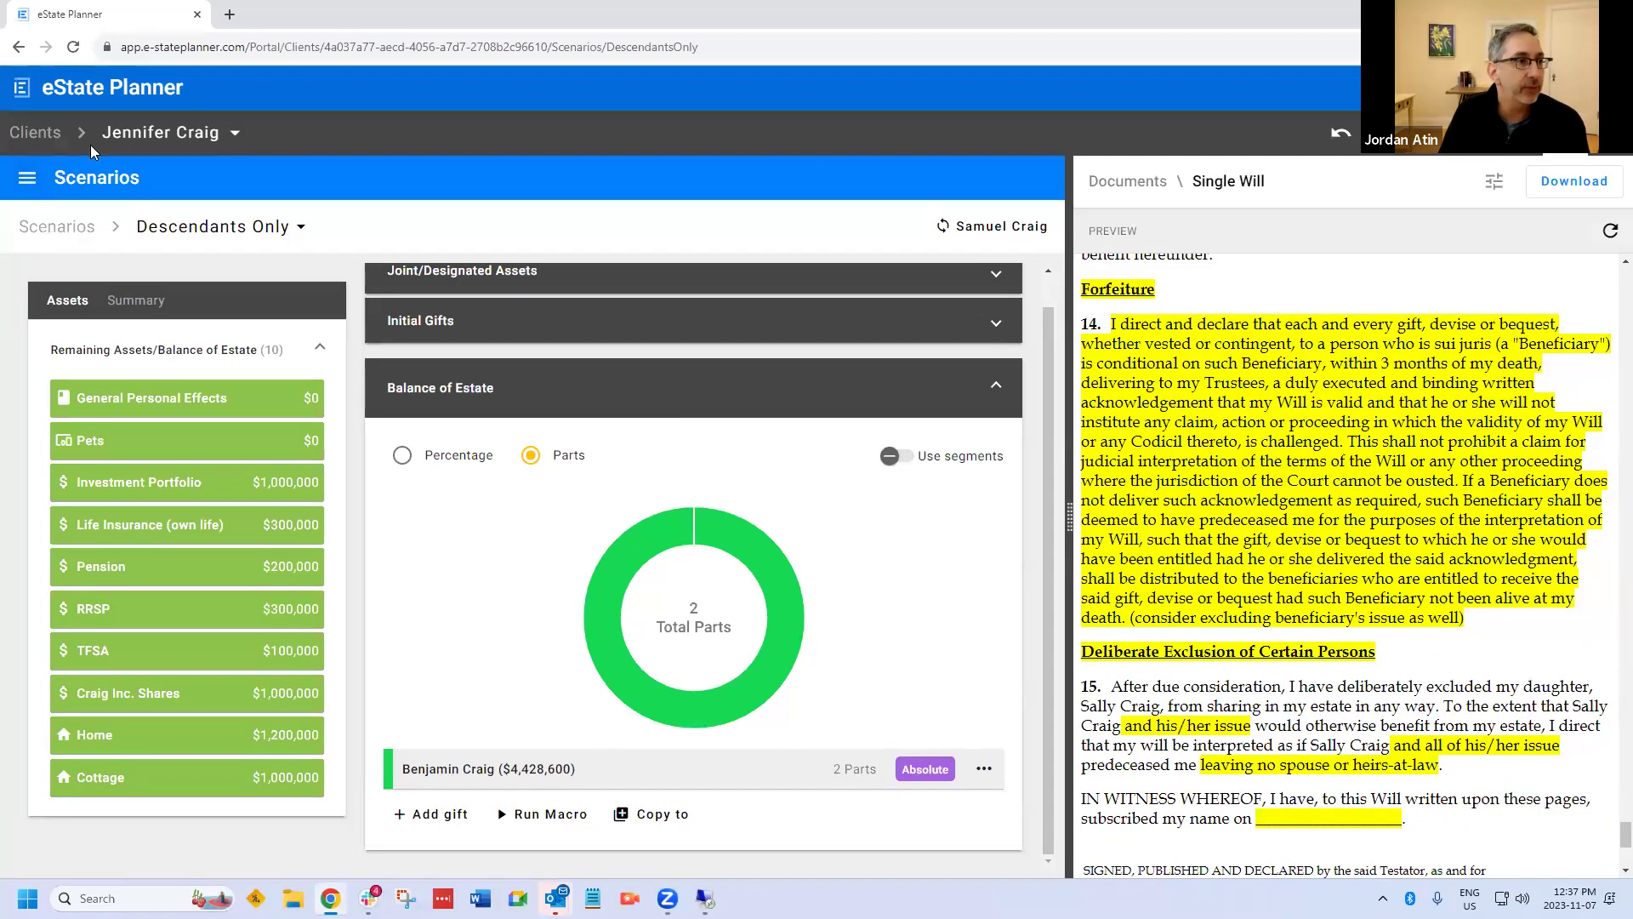
- Record Vision issues under the client's Special Circumstances in the family tree and save the profile
left_click(28, 177)
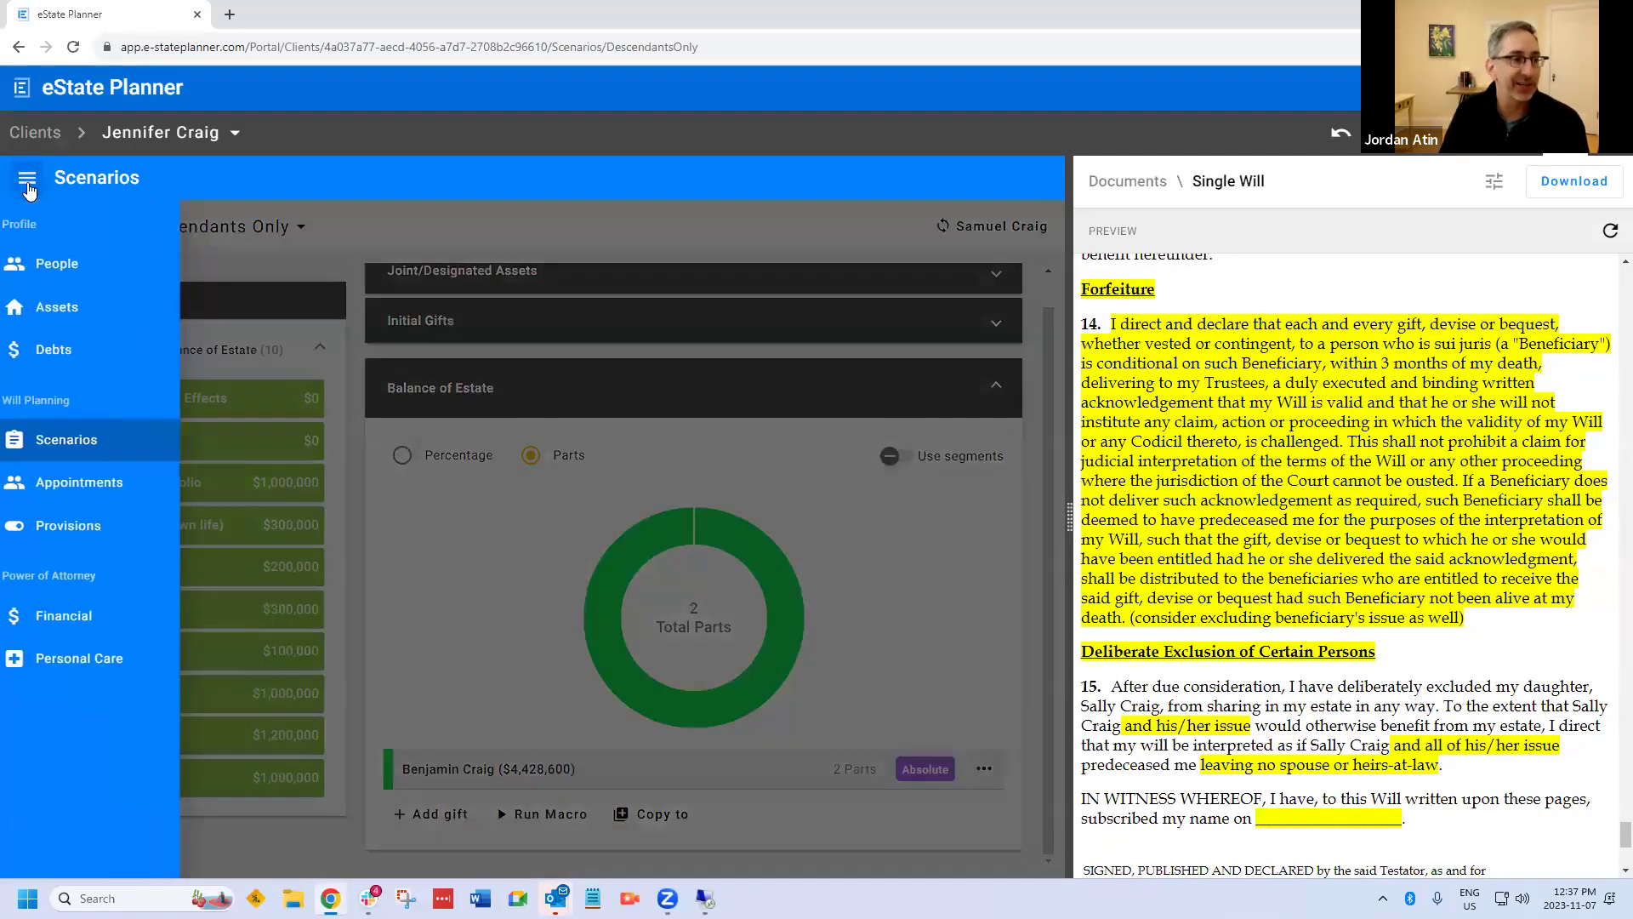
left_click(197, 285)
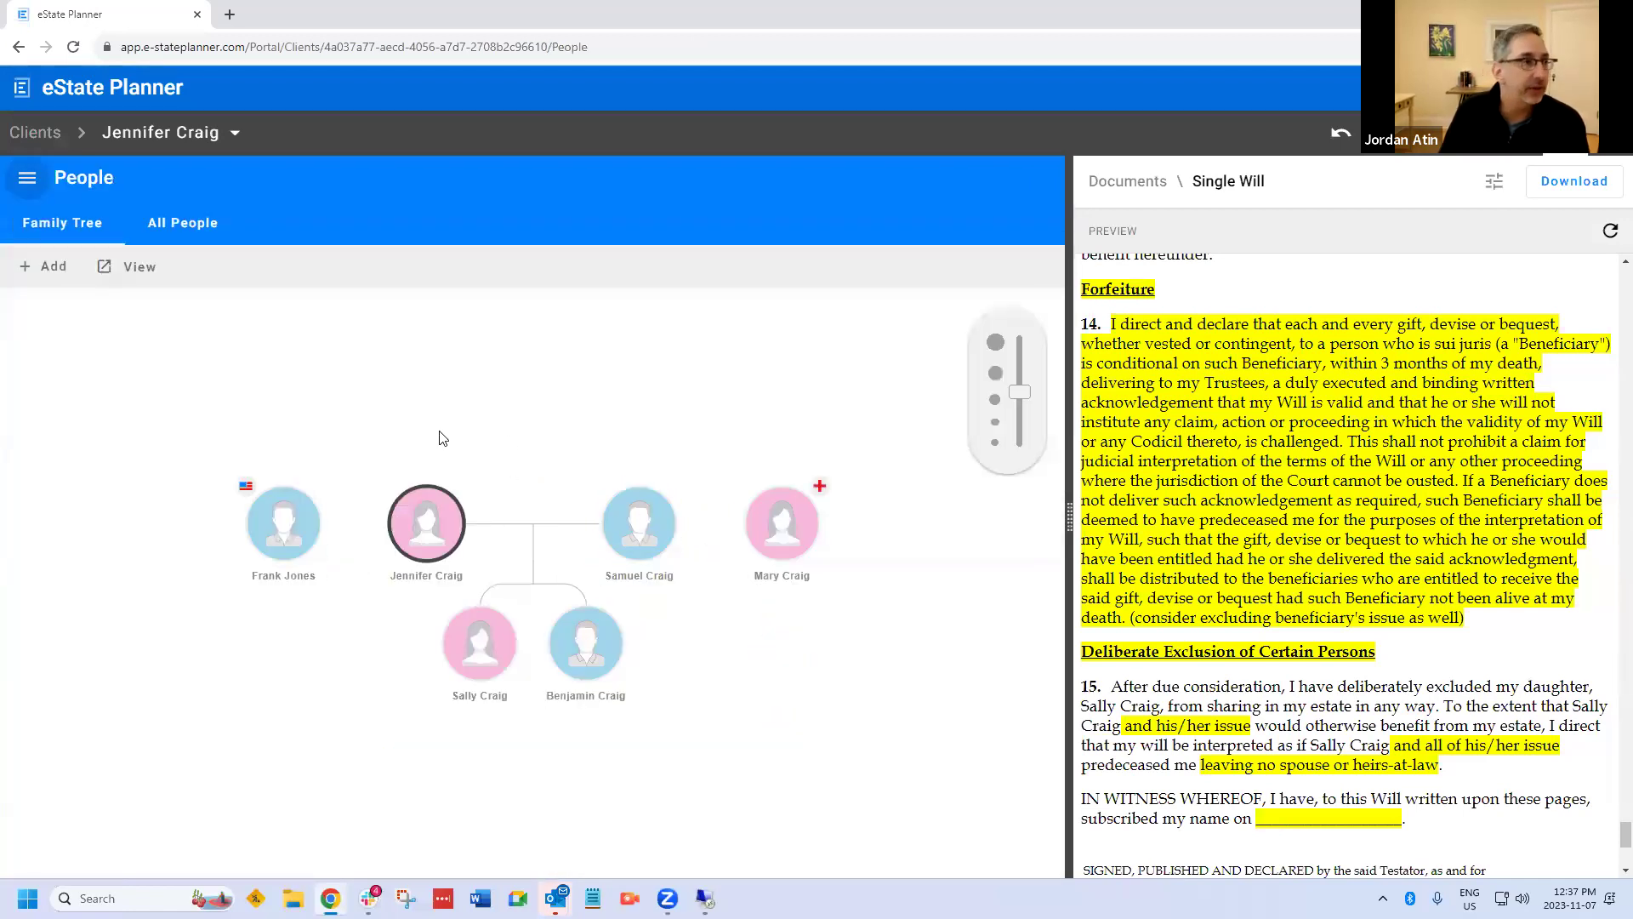
left_click(454, 523)
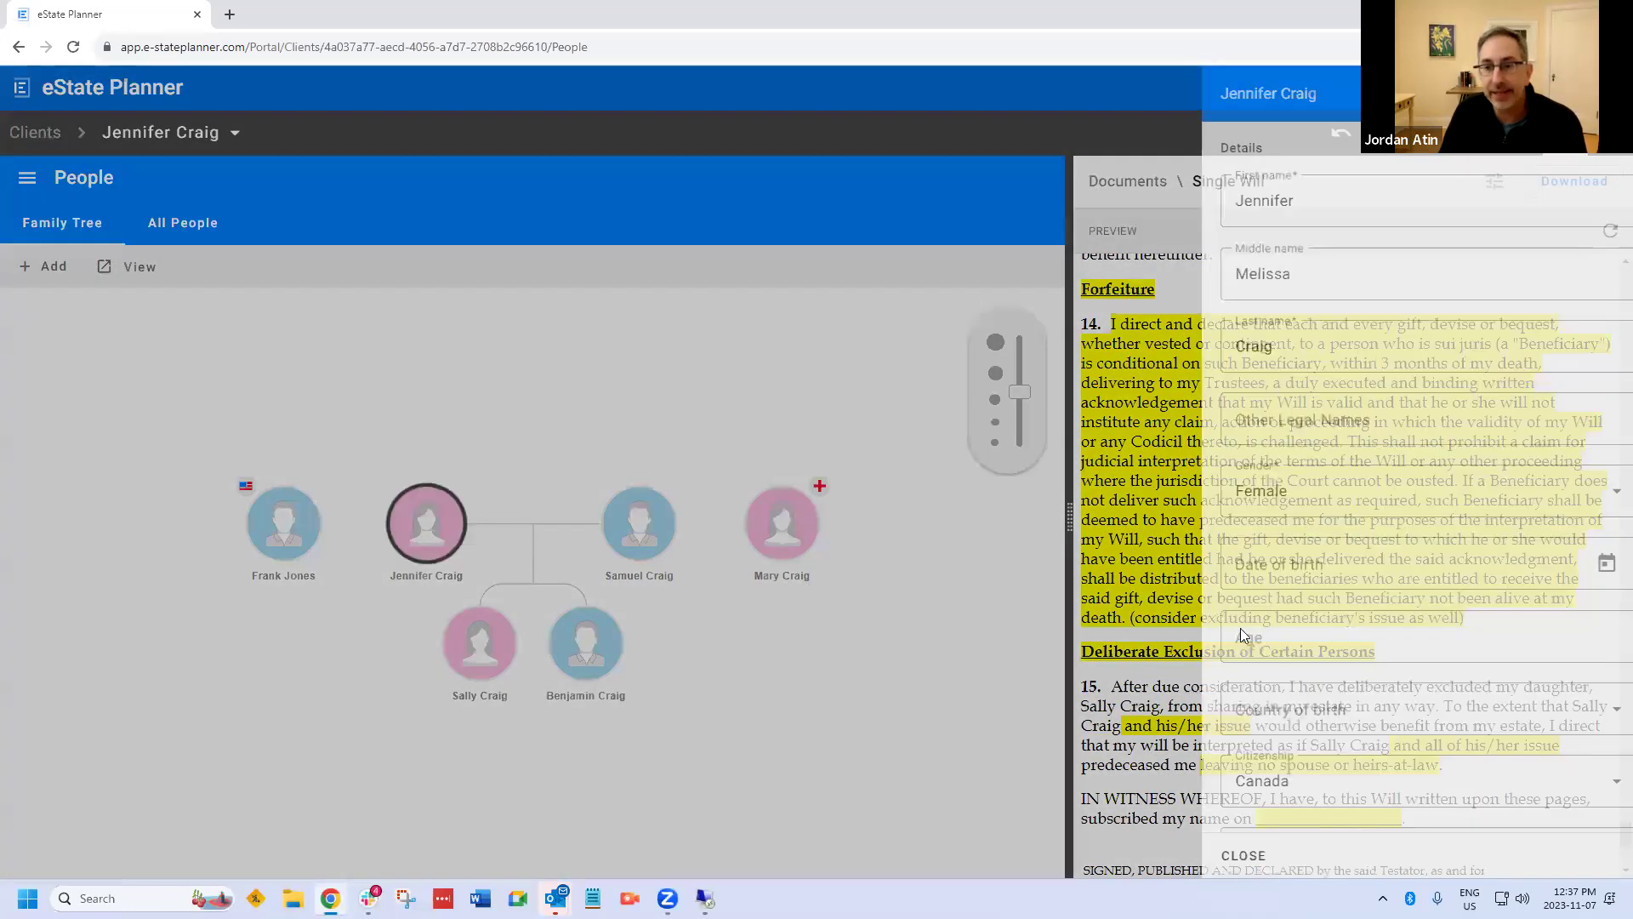
scroll(1308, 649, "down", 8)
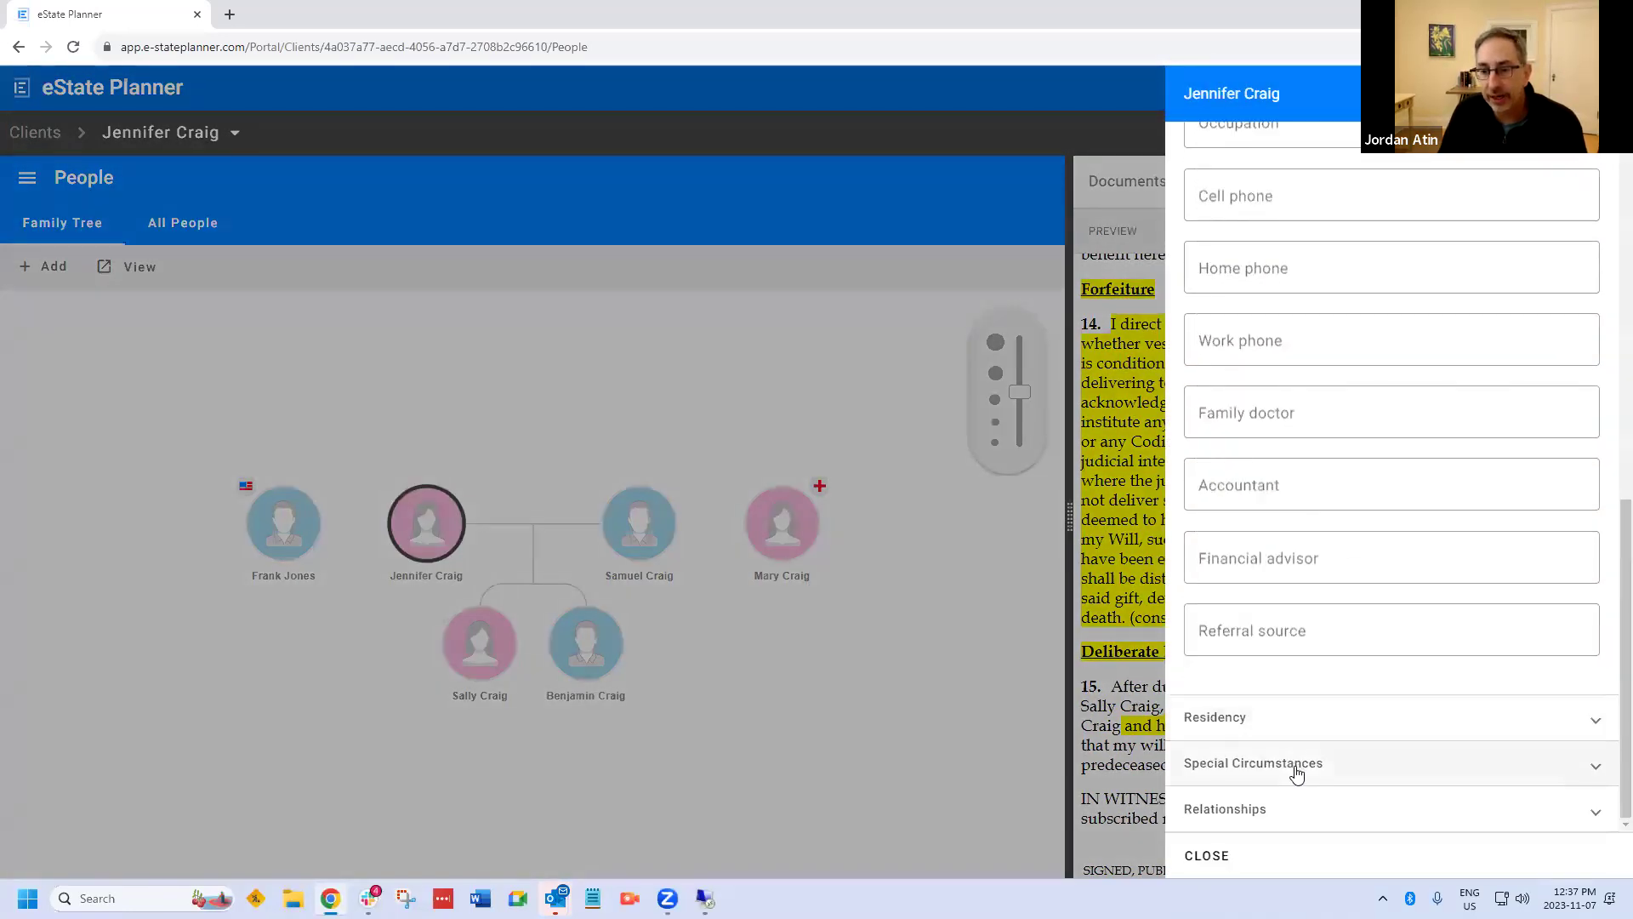
left_click(1296, 774)
left_click(1243, 297)
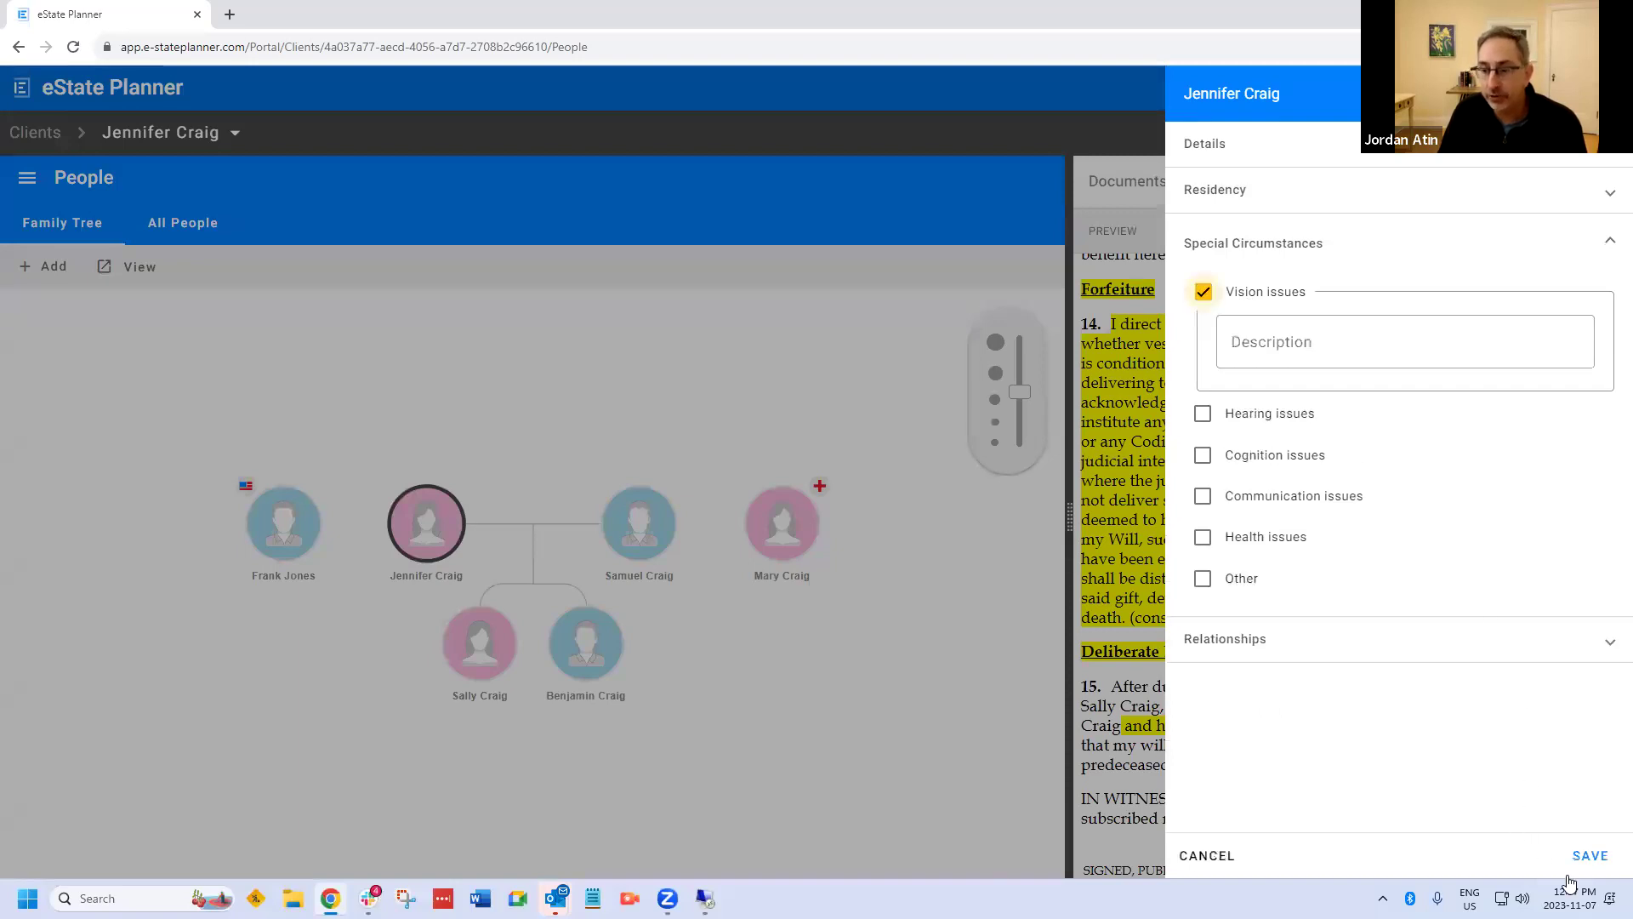
left_click(1589, 855)
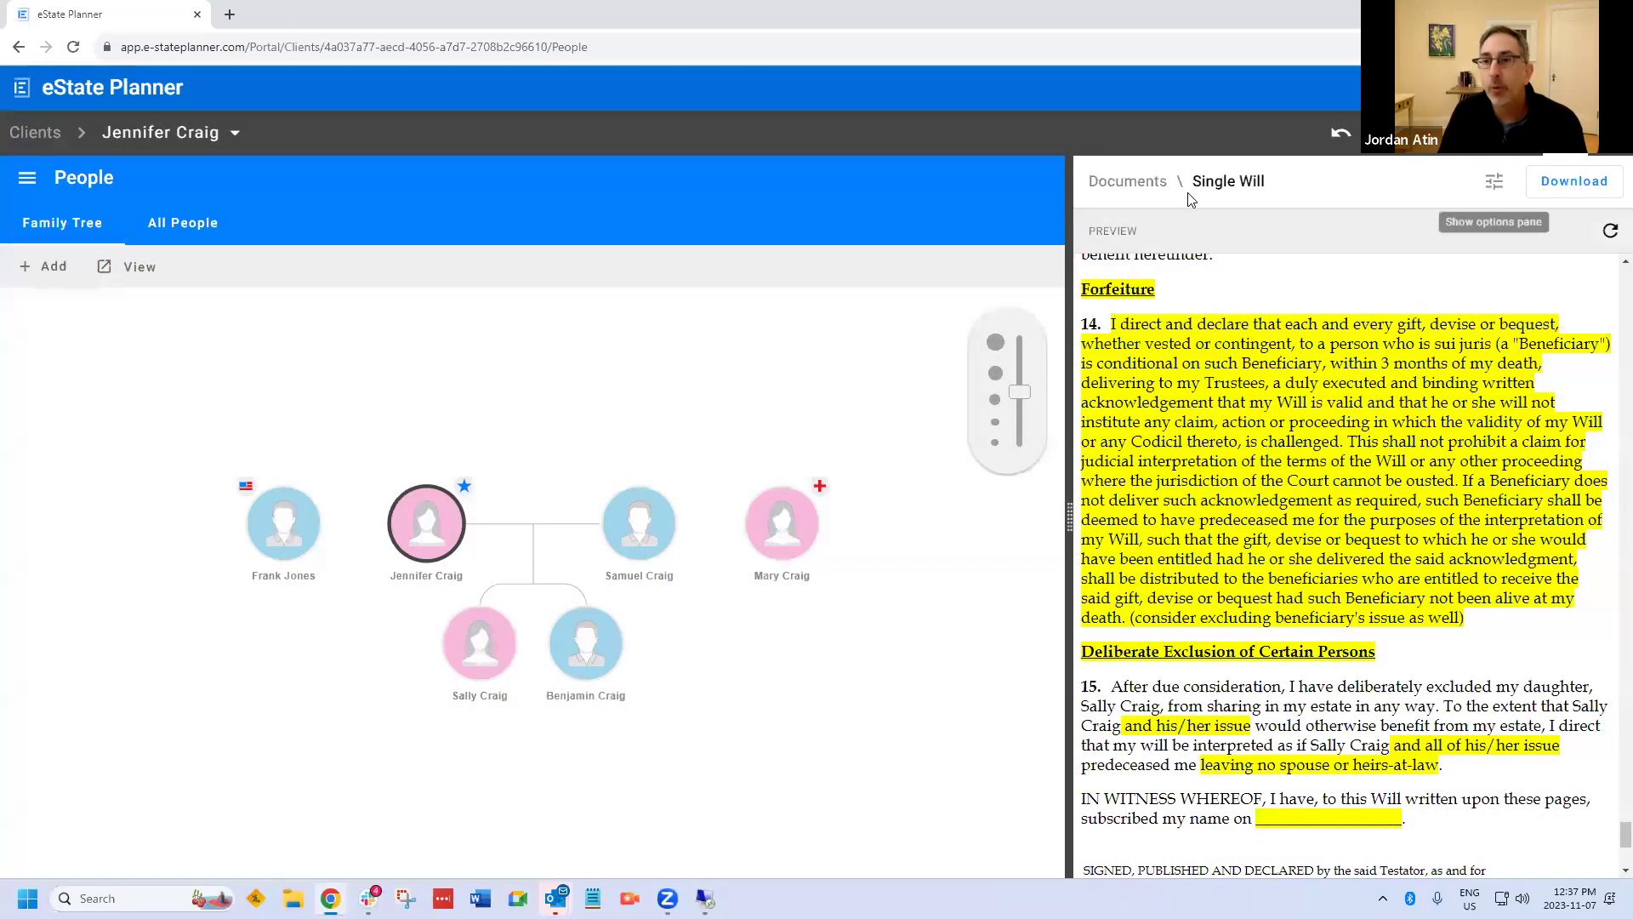
- Reopen the Single Will with its options and include the Affidavit of Execution
left_click(1121, 187)
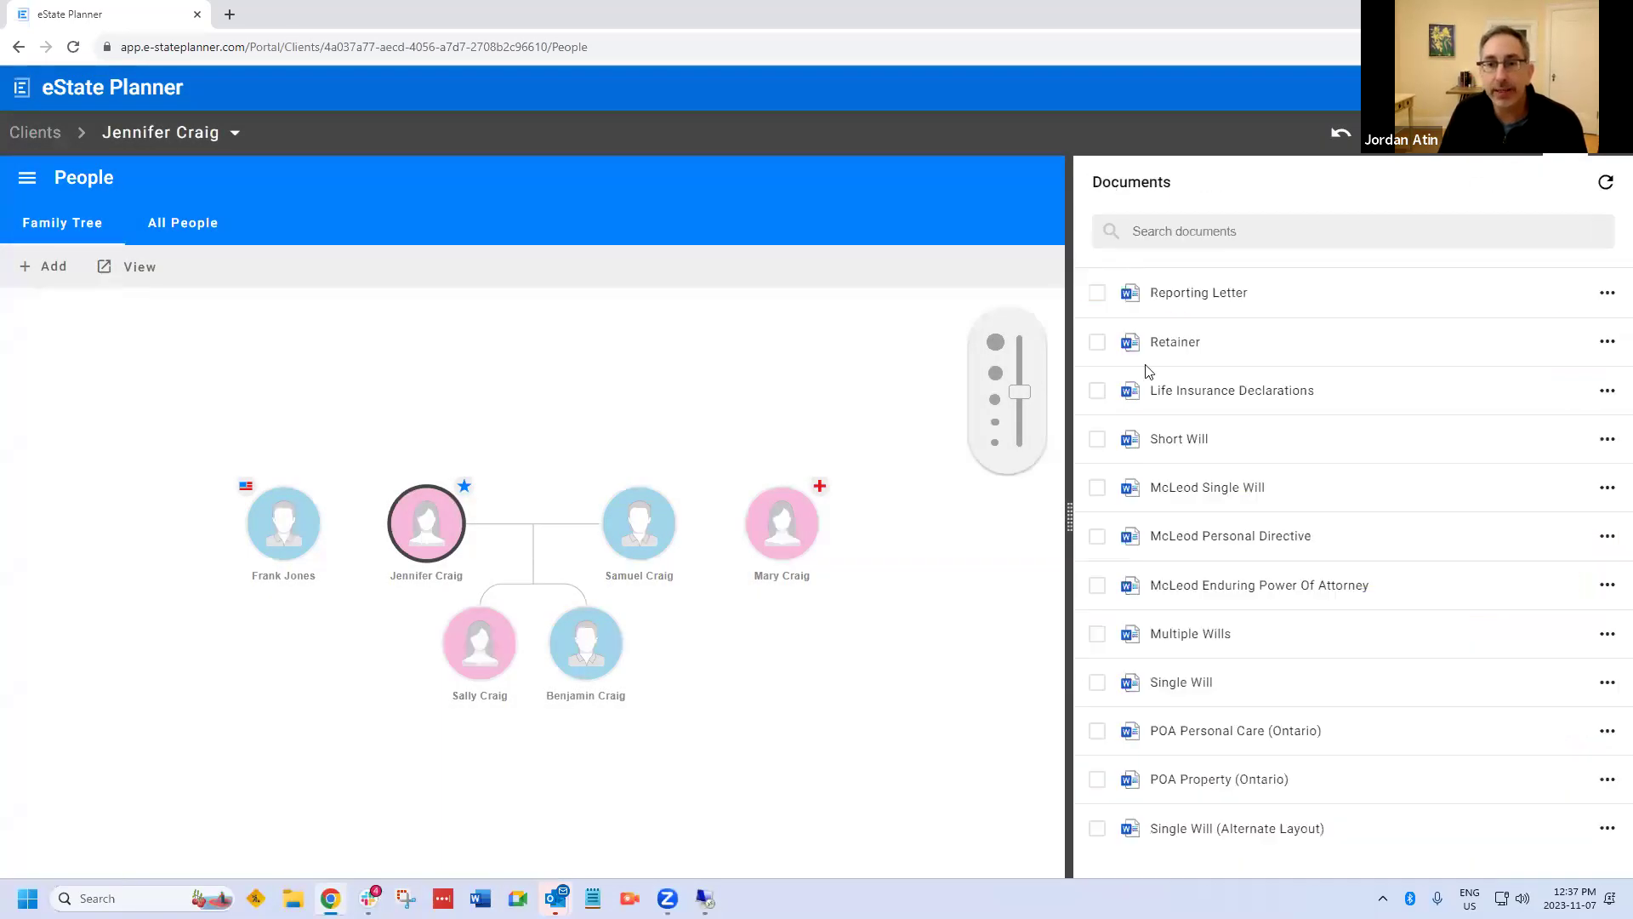
left_click(1186, 685)
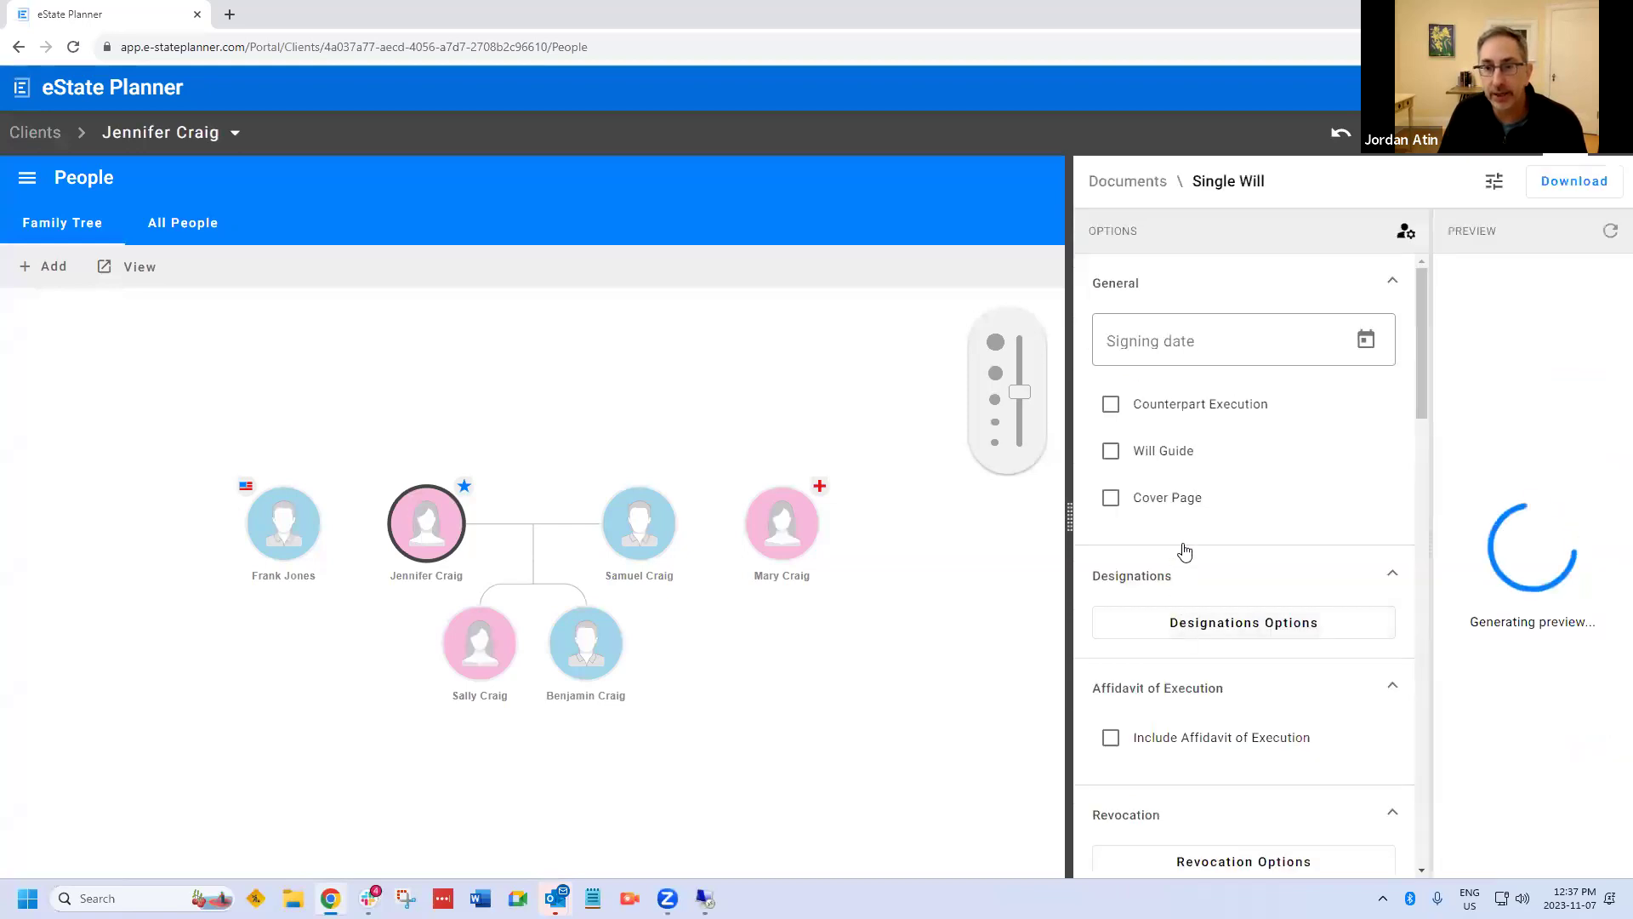
left_click(1172, 735)
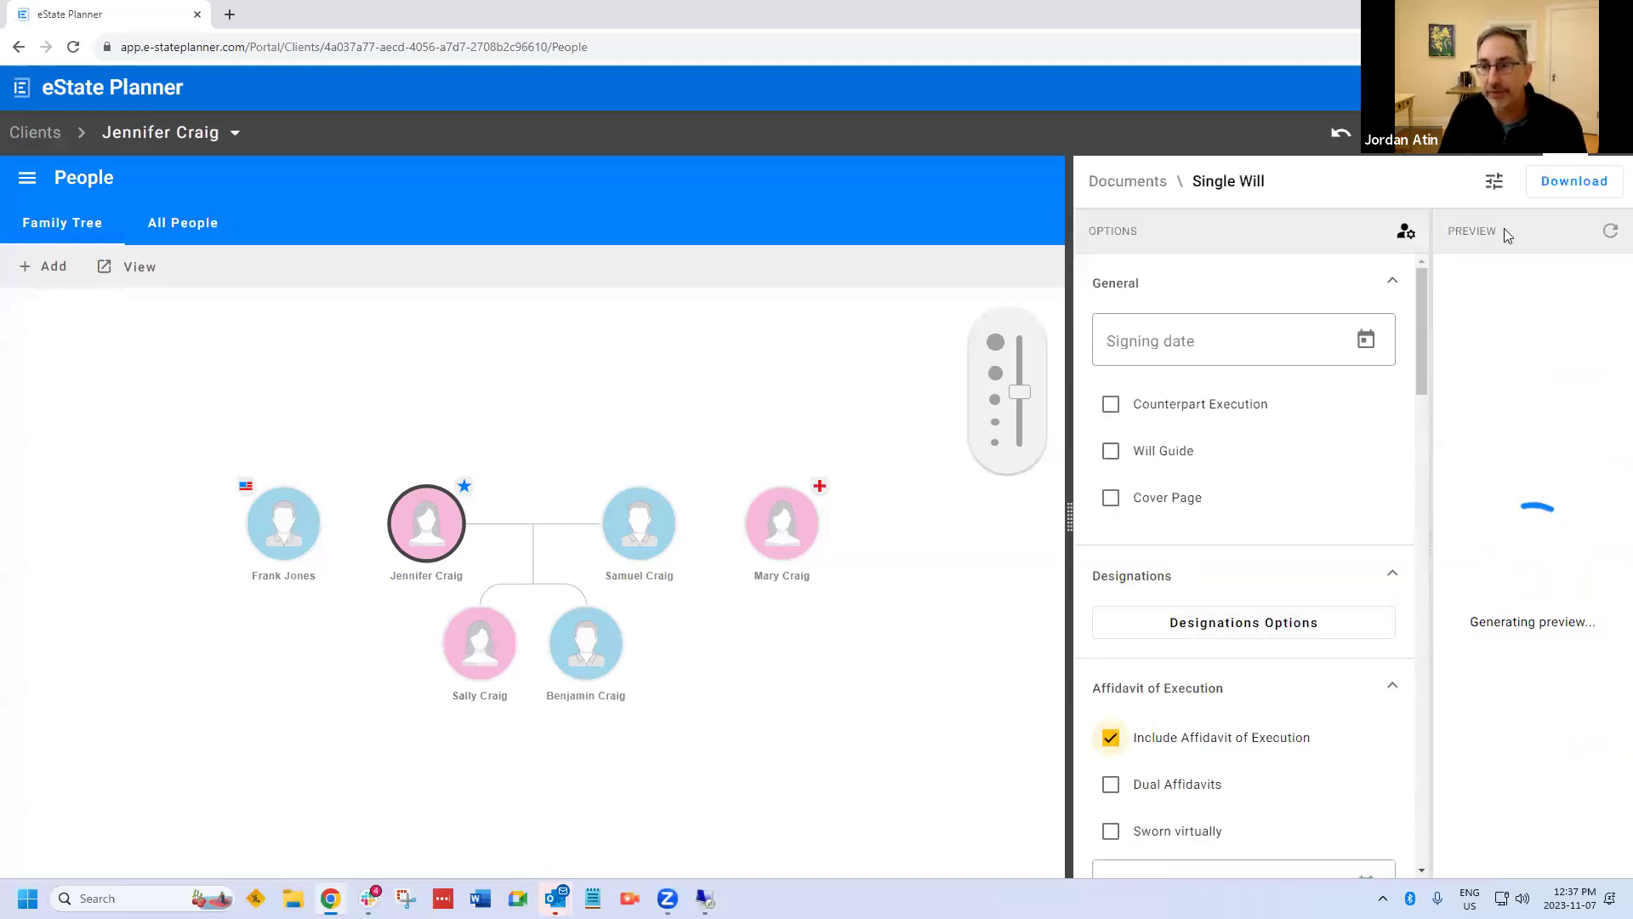
- Regenerate the preview in a wider pane and highlight paragraph 4 of the Affidavit of Execution
left_click_drag(1070, 509, 822, 509)
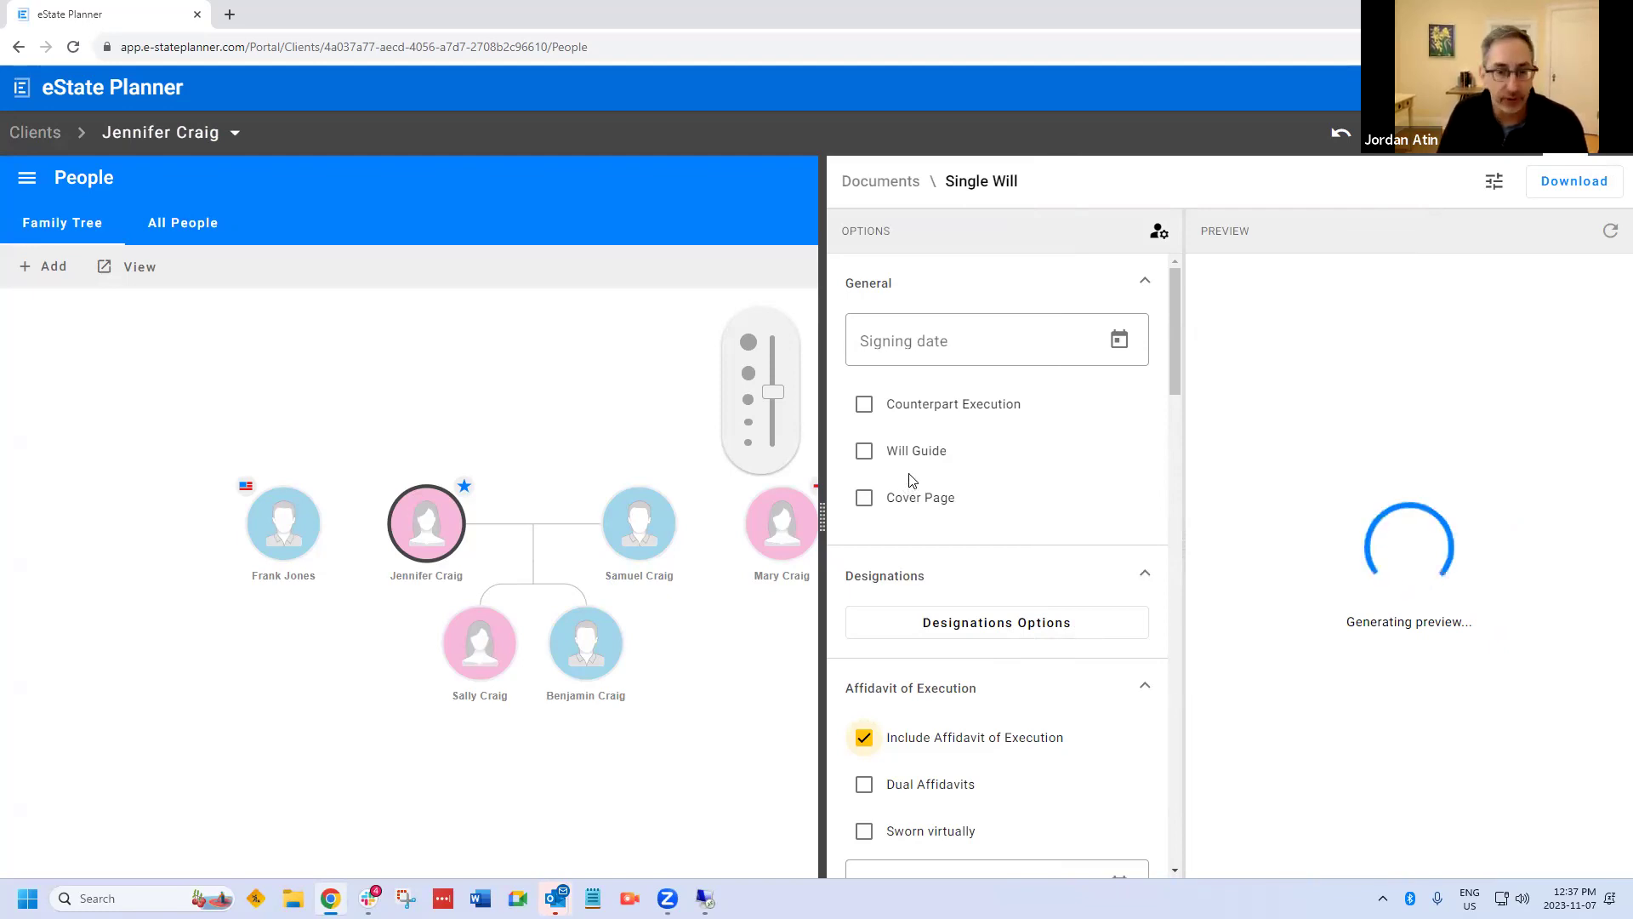
left_click(1610, 227)
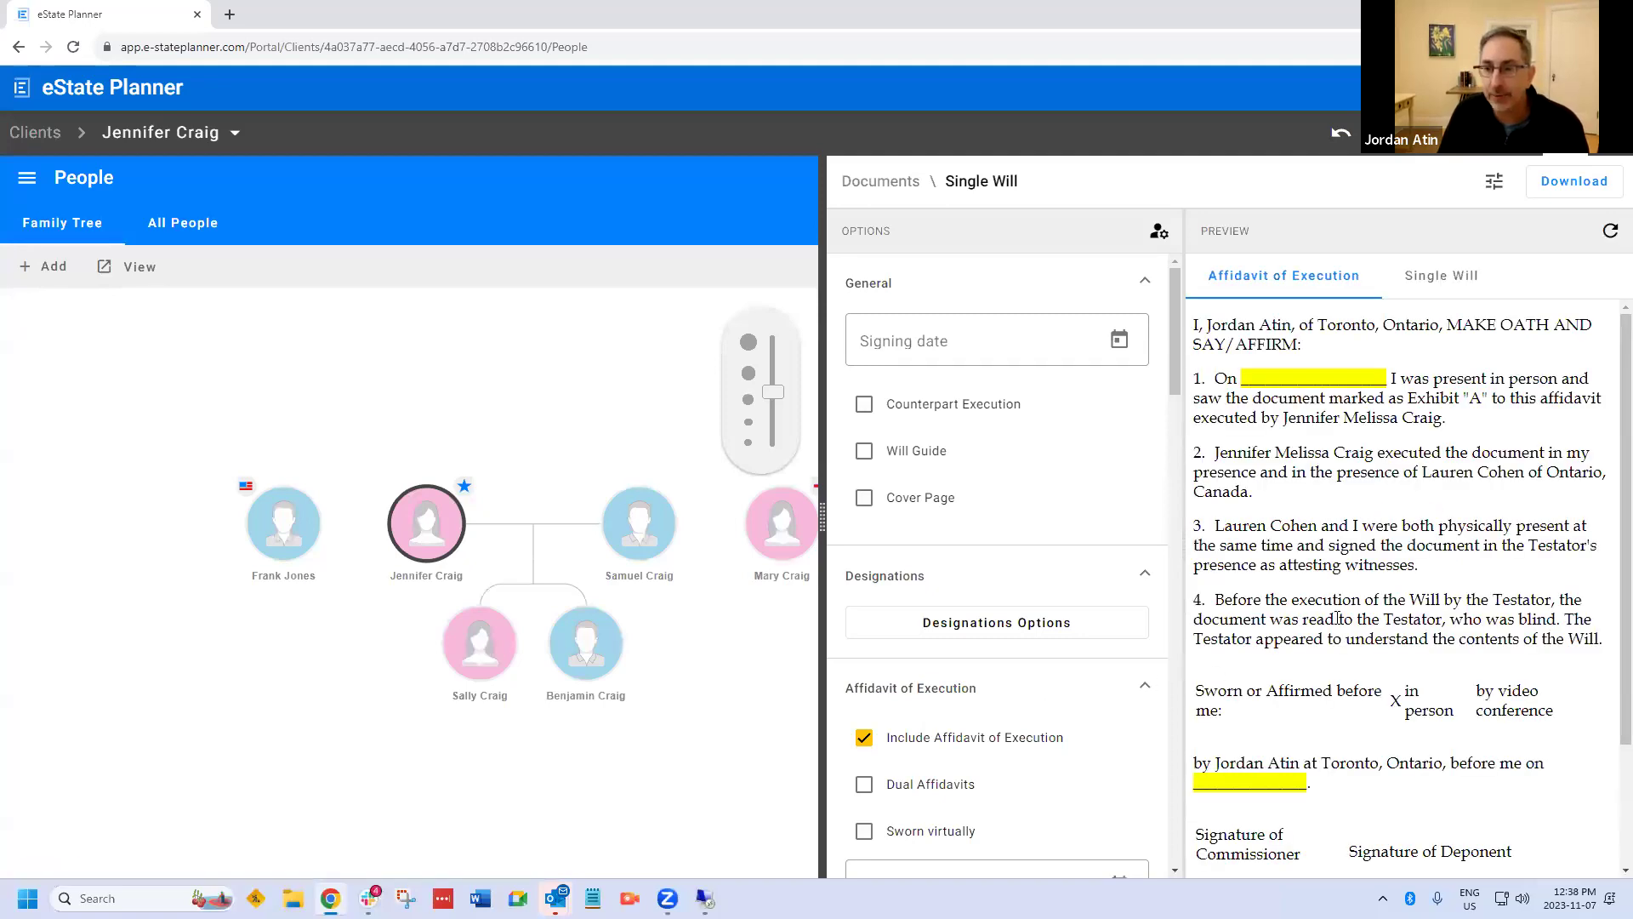
left_click_drag(1249, 598, 1608, 644)
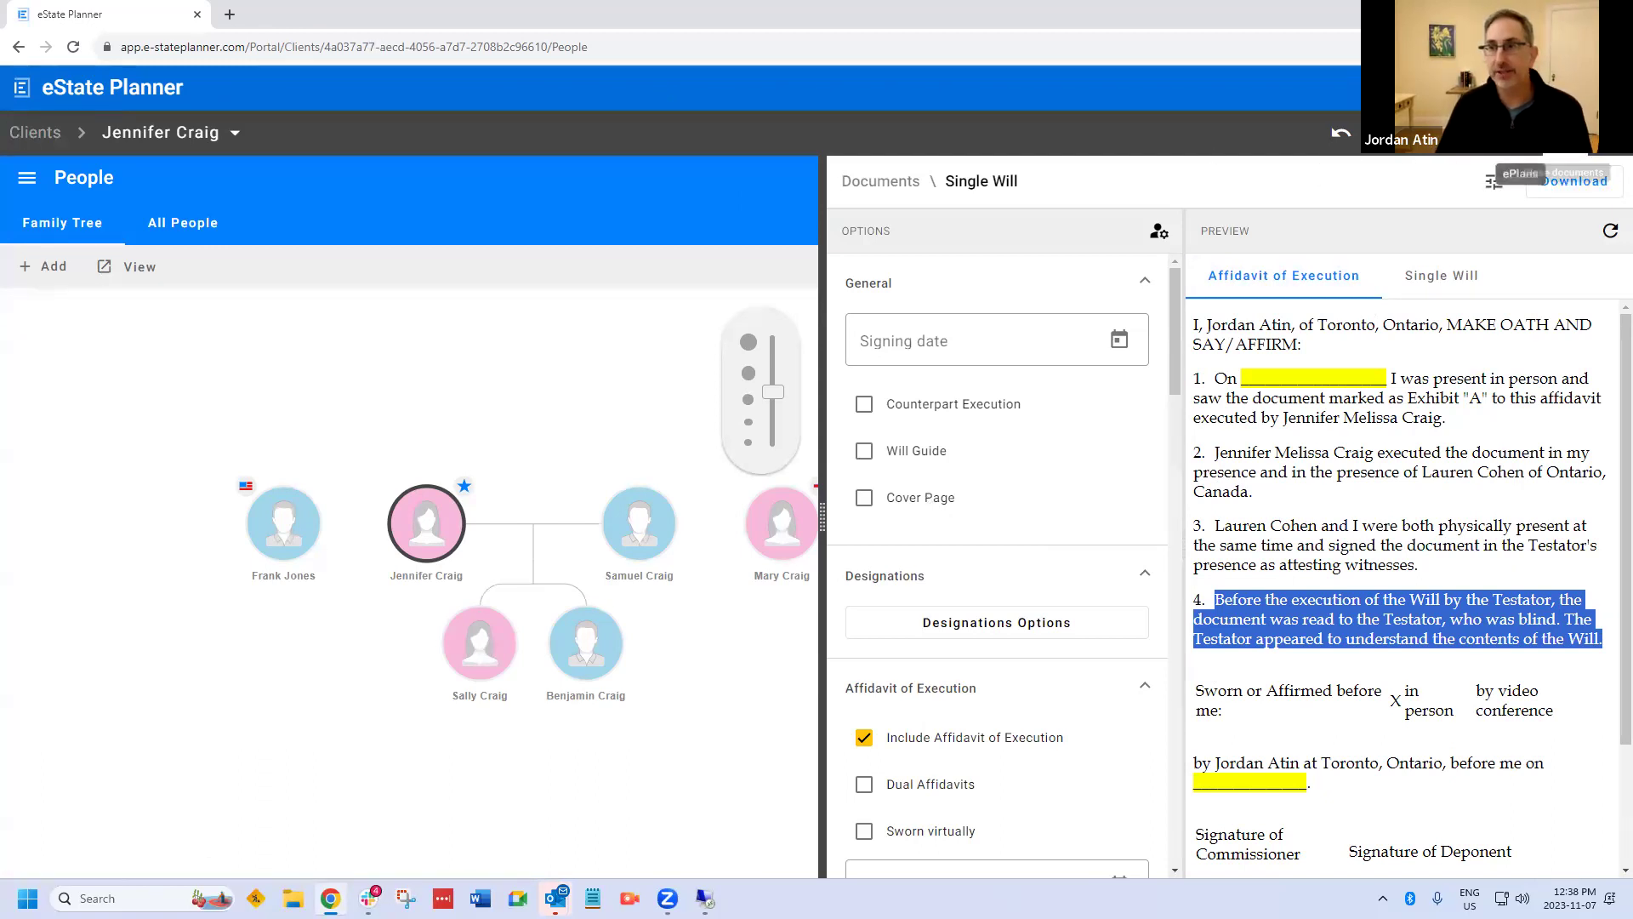
- Close the document pane and return to the client list
left_click(27, 177)
left_click(128, 136)
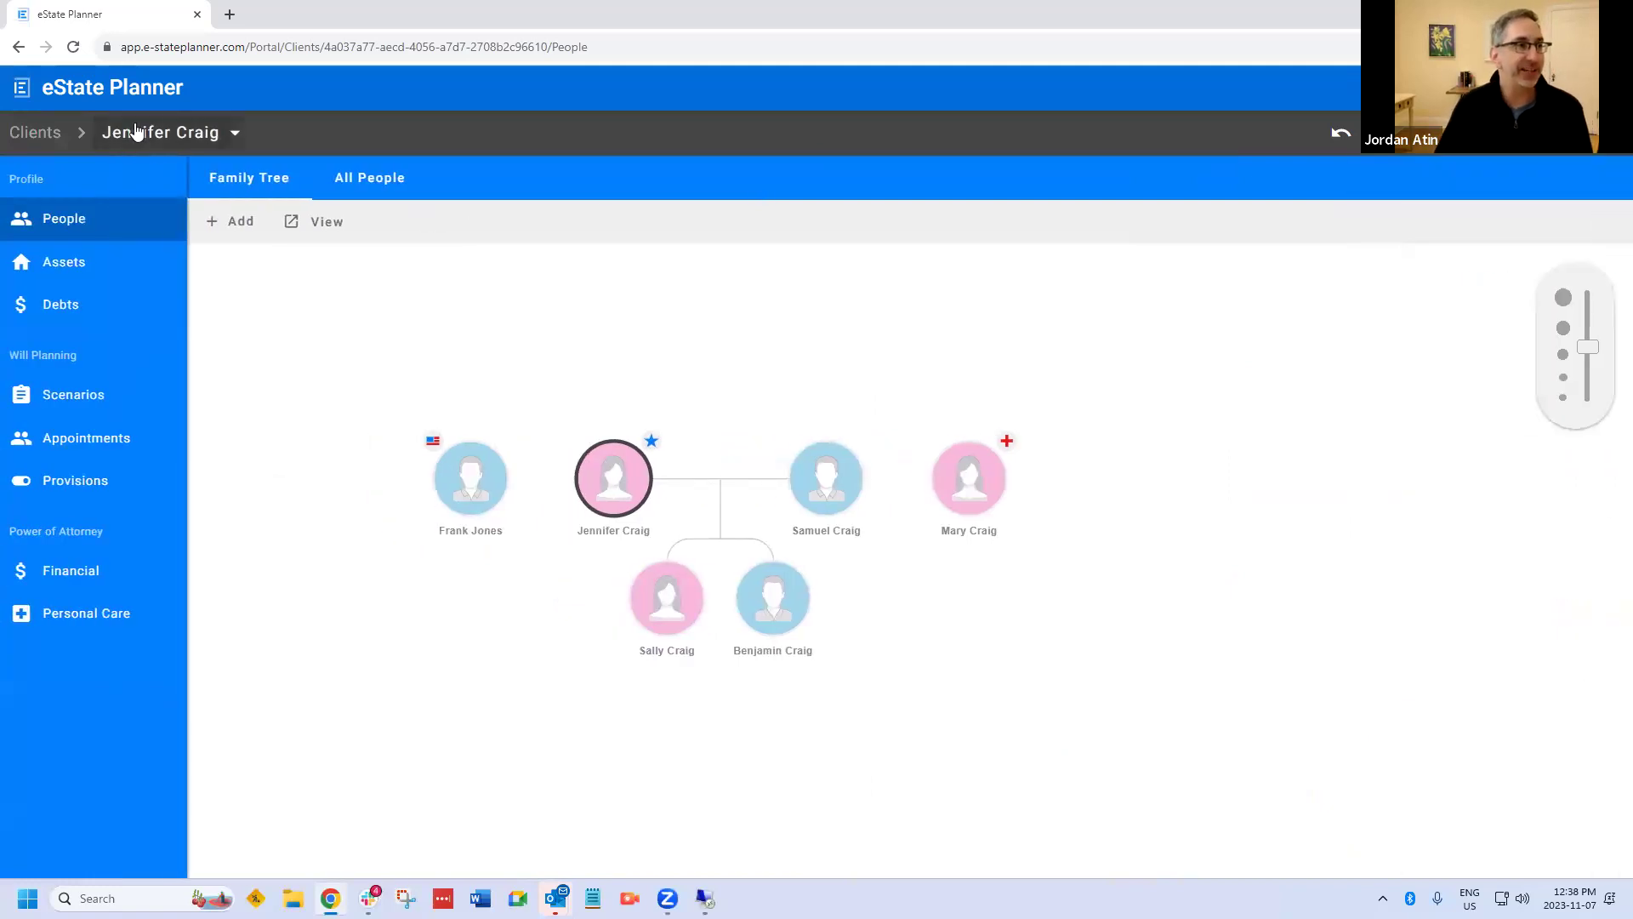
left_click(47, 142)
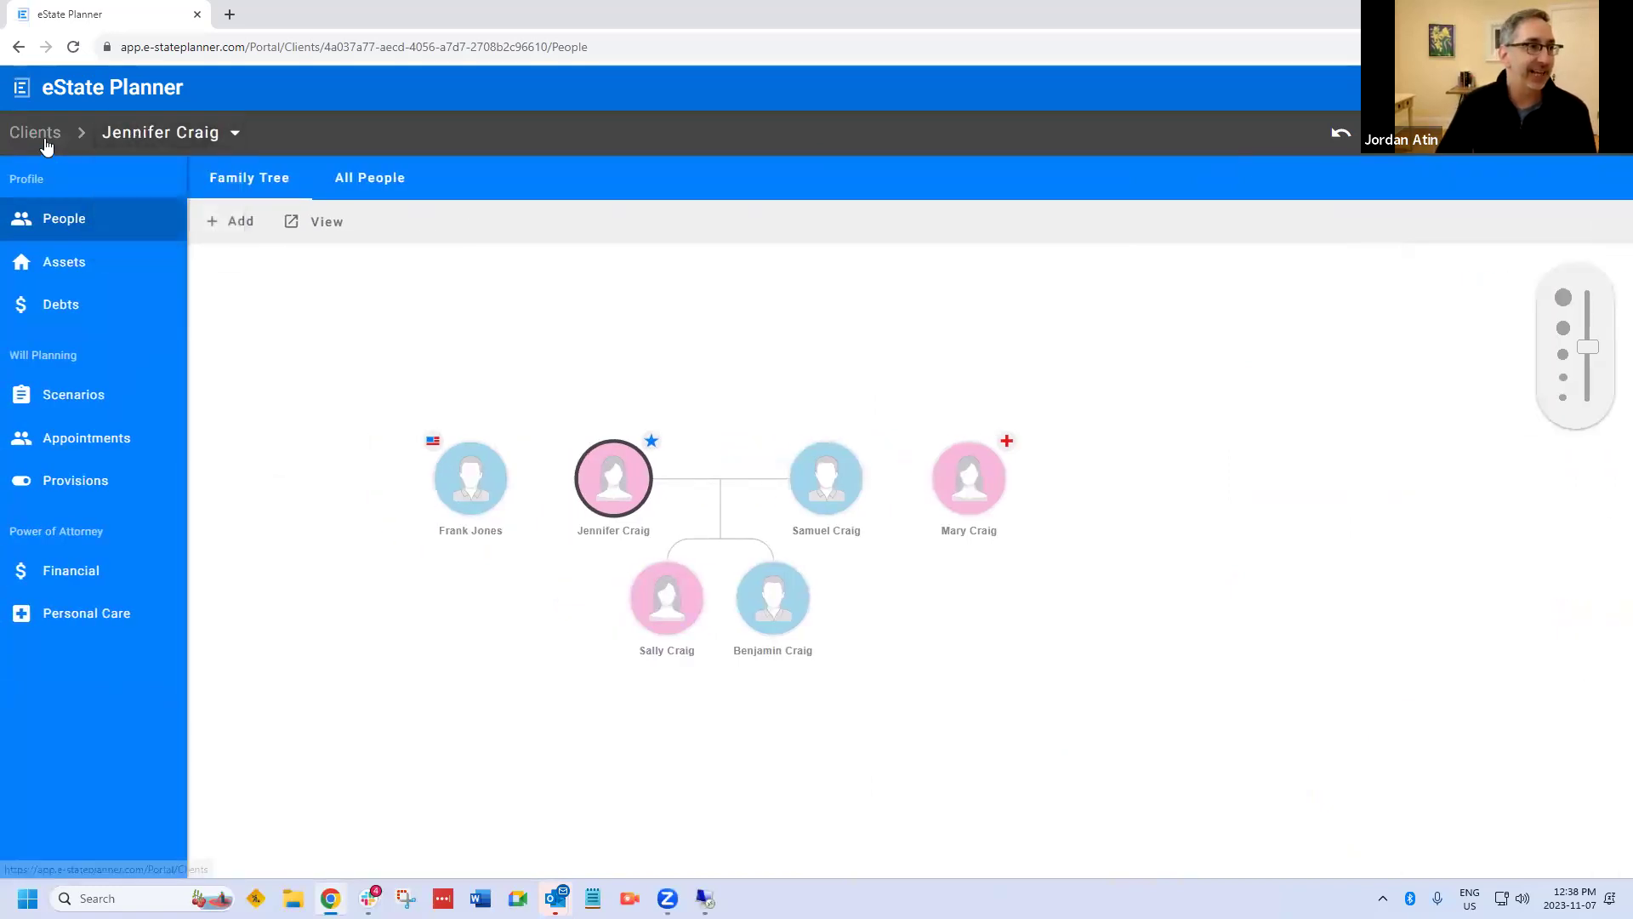
- Open the other client's file from the client list and preview the Single Will in a wider document pane
left_click(46, 139)
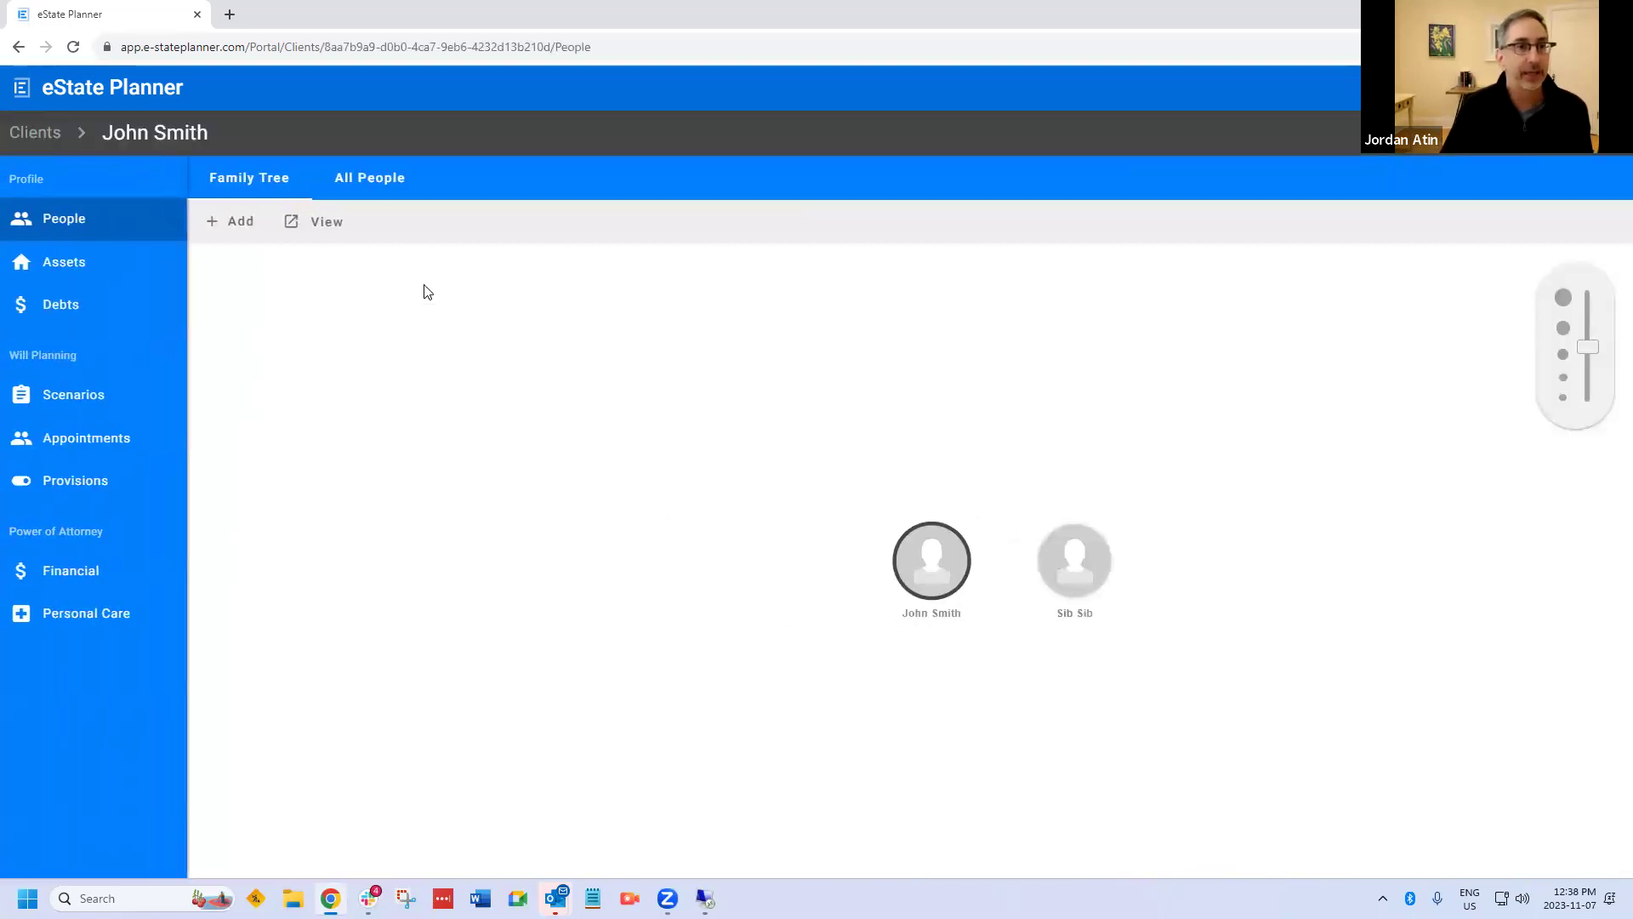
left_click(1565, 132)
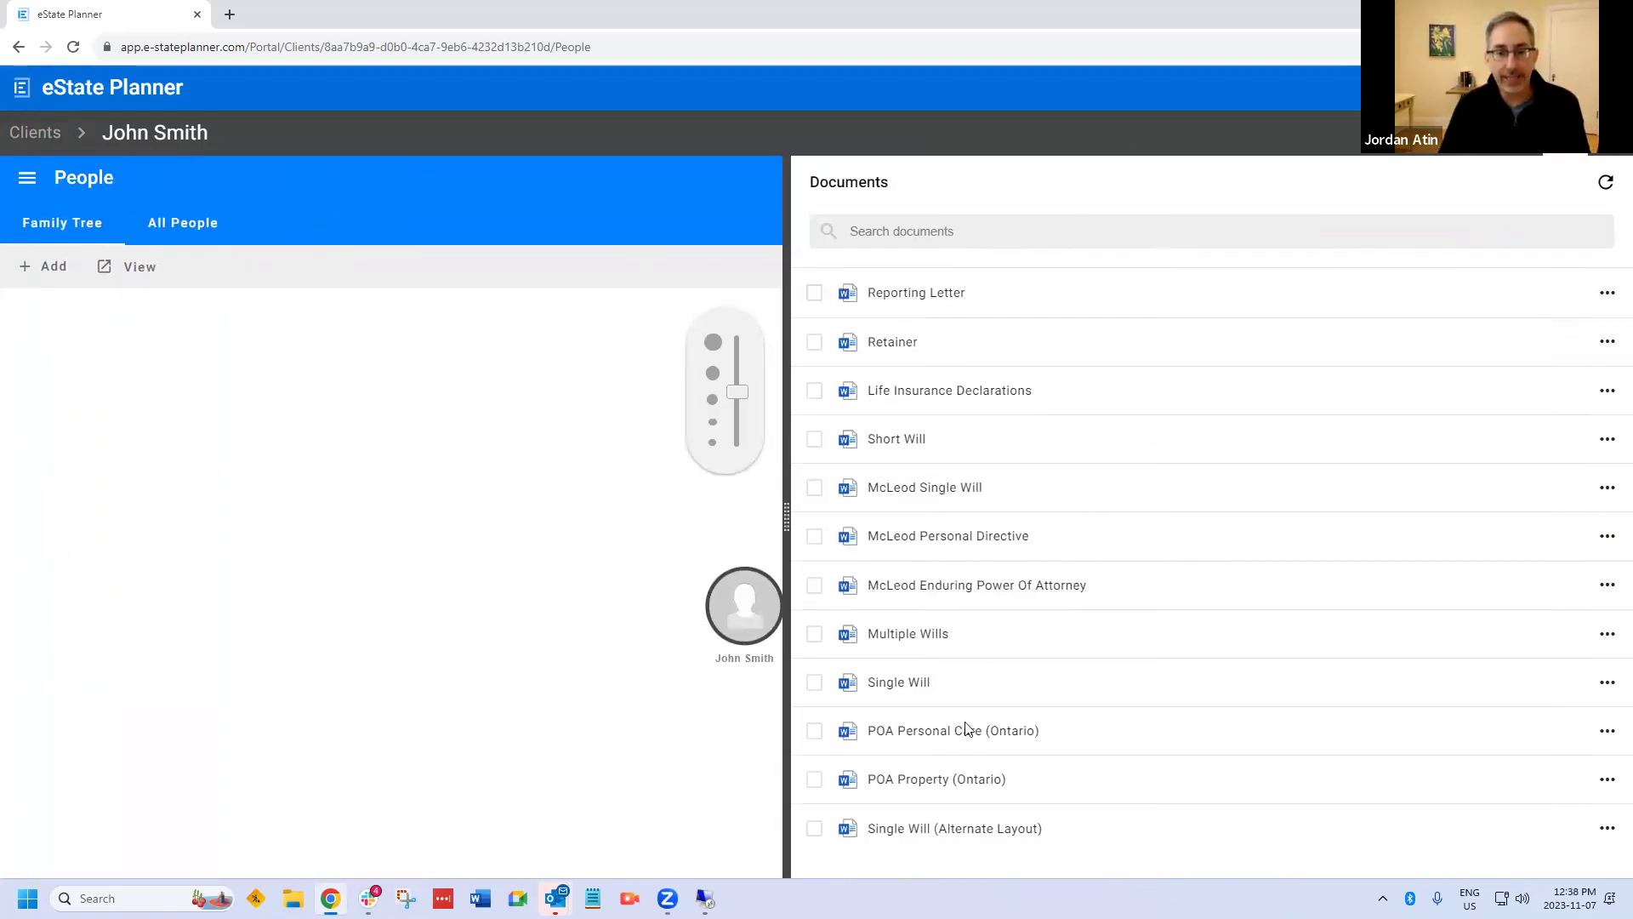
left_click(888, 687)
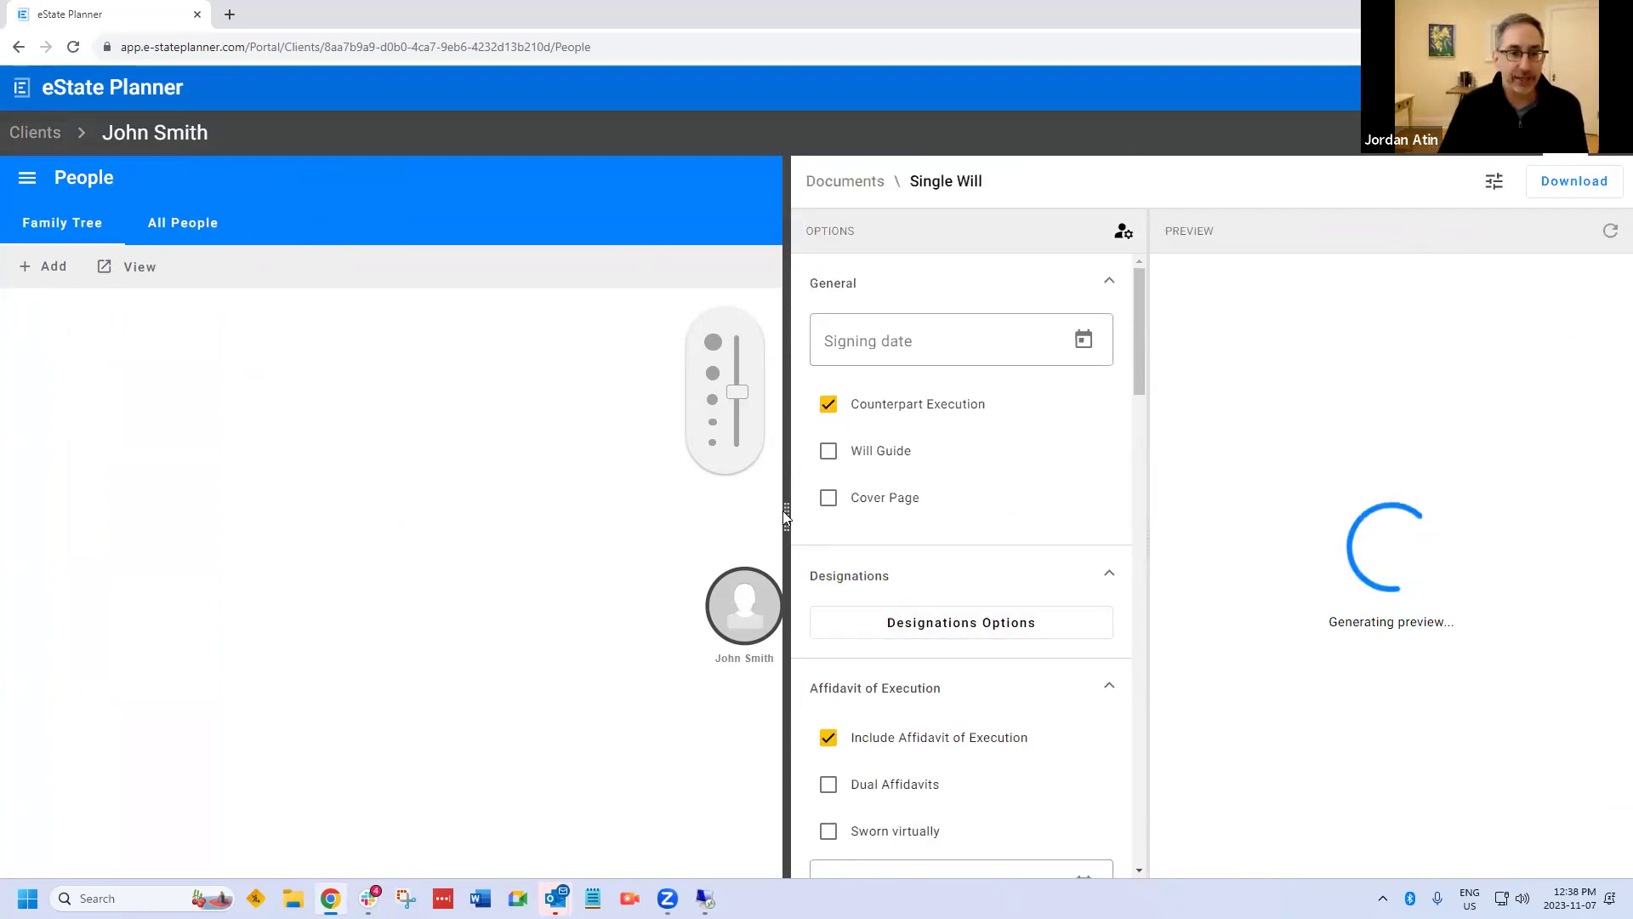
left_click_drag(781, 513, 968, 483)
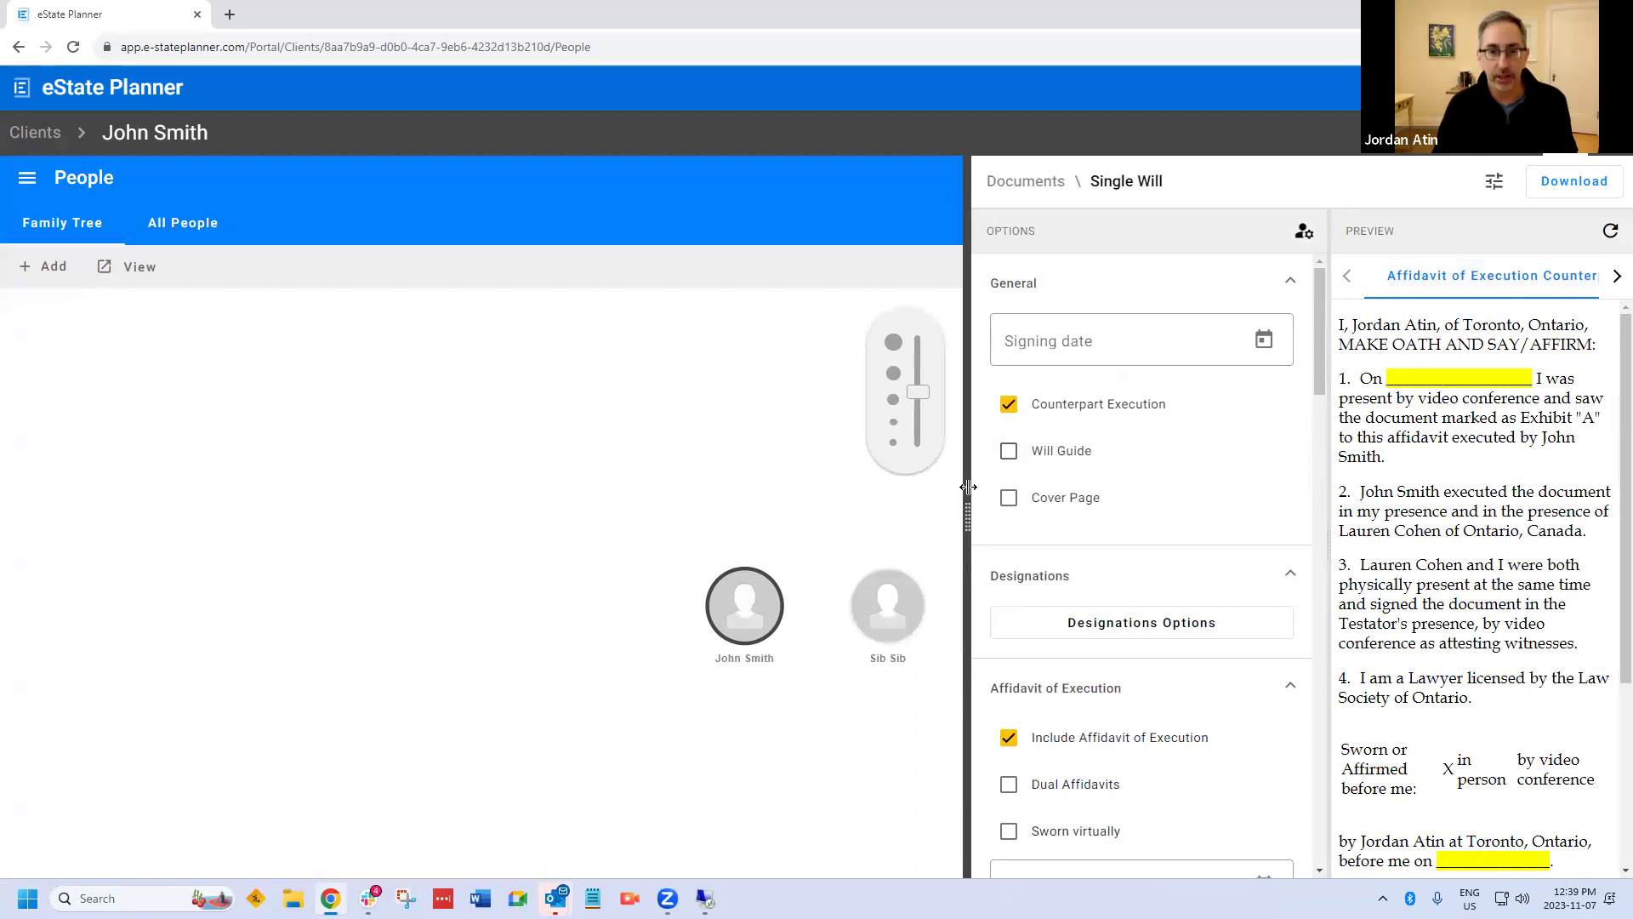
left_click_drag(966, 509, 832, 510)
- Examine the Single Will's clauses down to the Beneficiaries Under Certain Age trust terms, including clause (h)
left_click(1538, 275)
scroll(1383, 669, "down", 12)
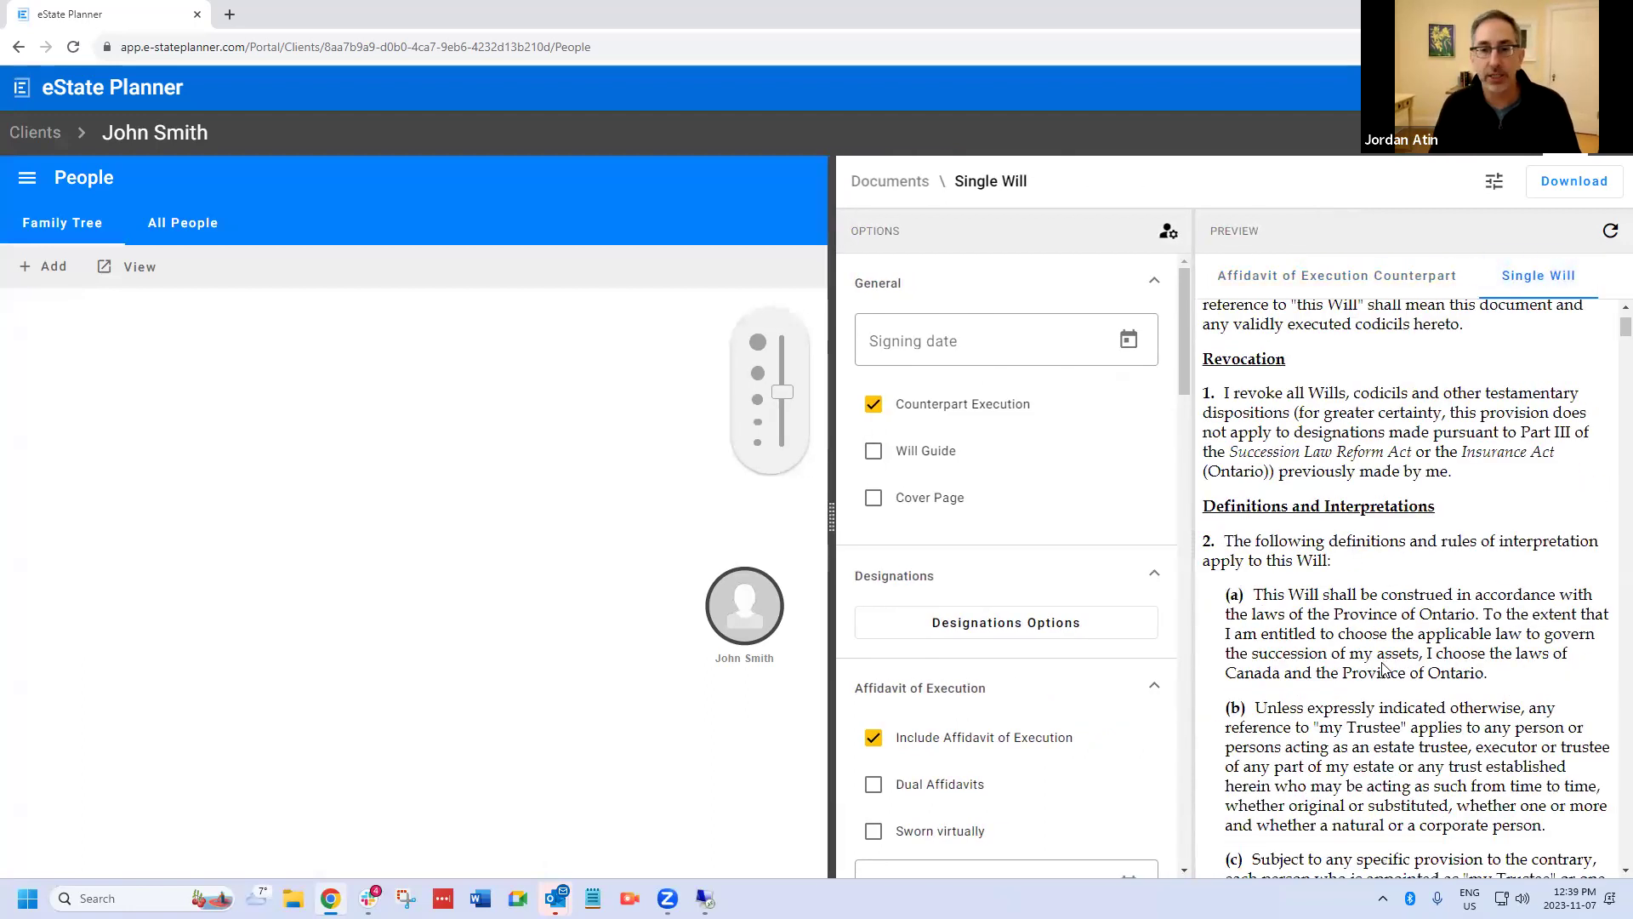
scroll(1388, 689, "down", 12)
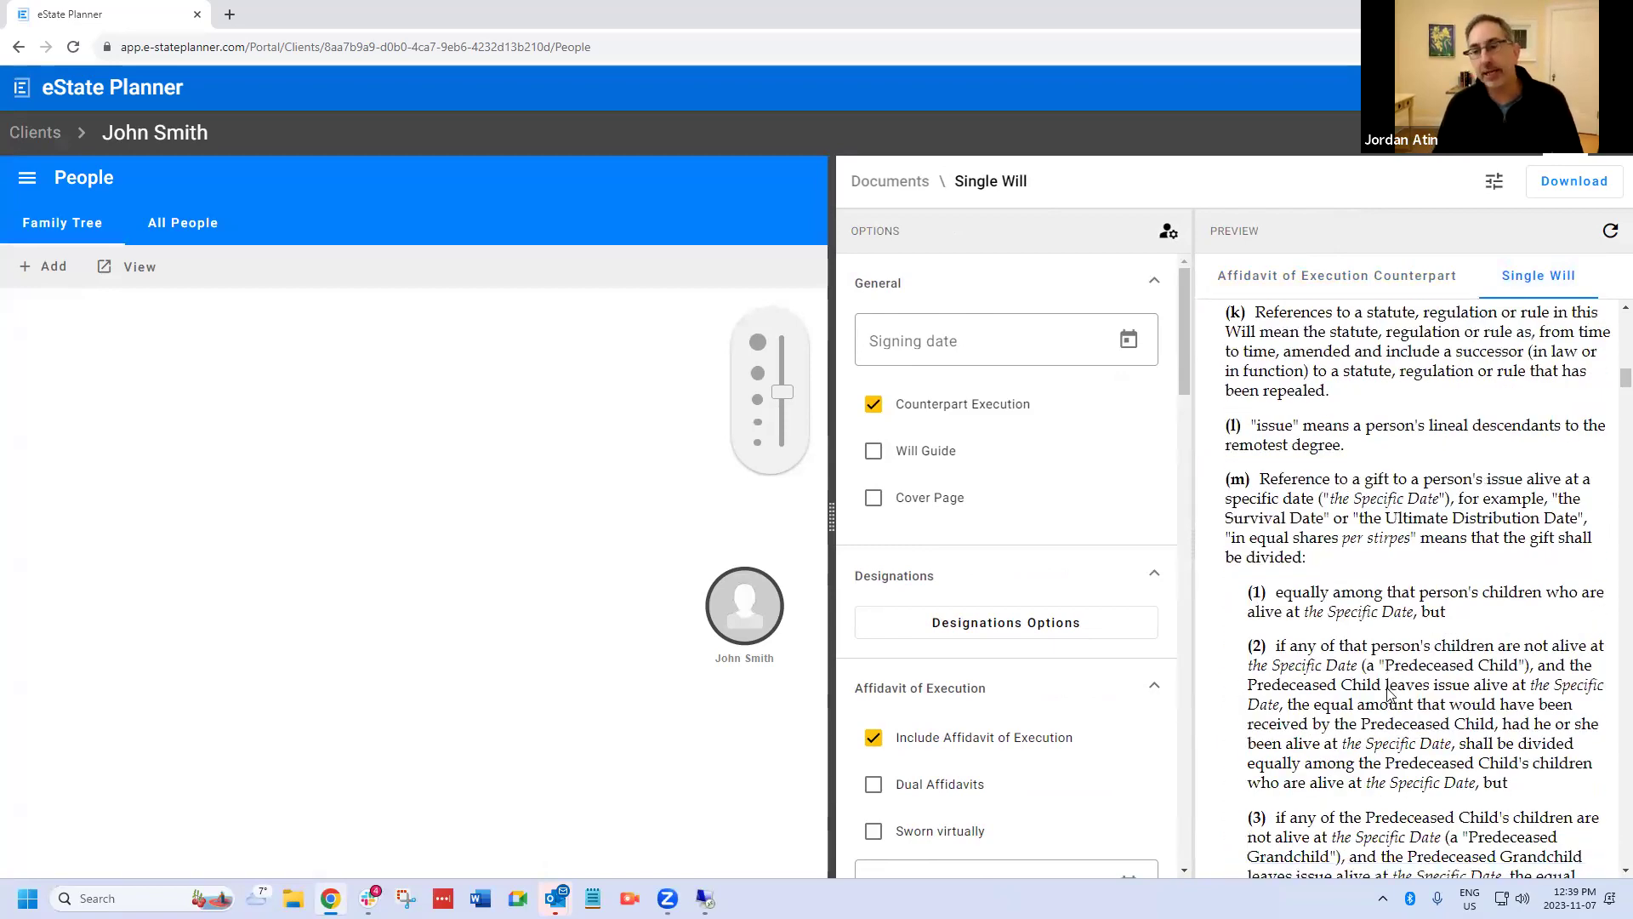
scroll(1392, 689, "down", 12)
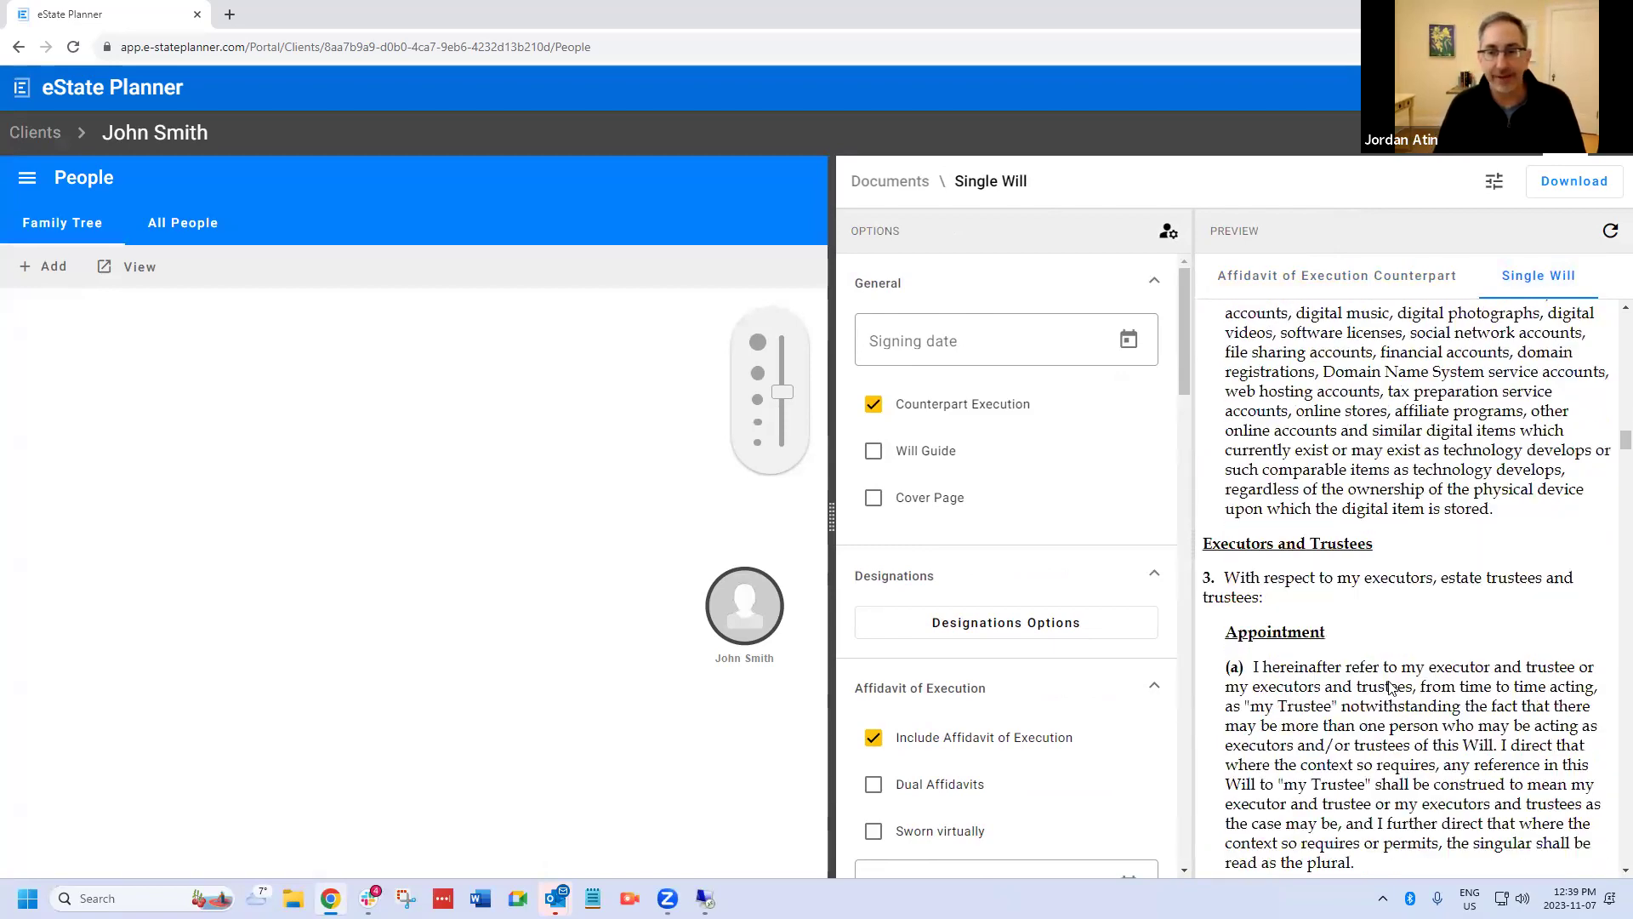
scroll(1392, 685, "down", 12)
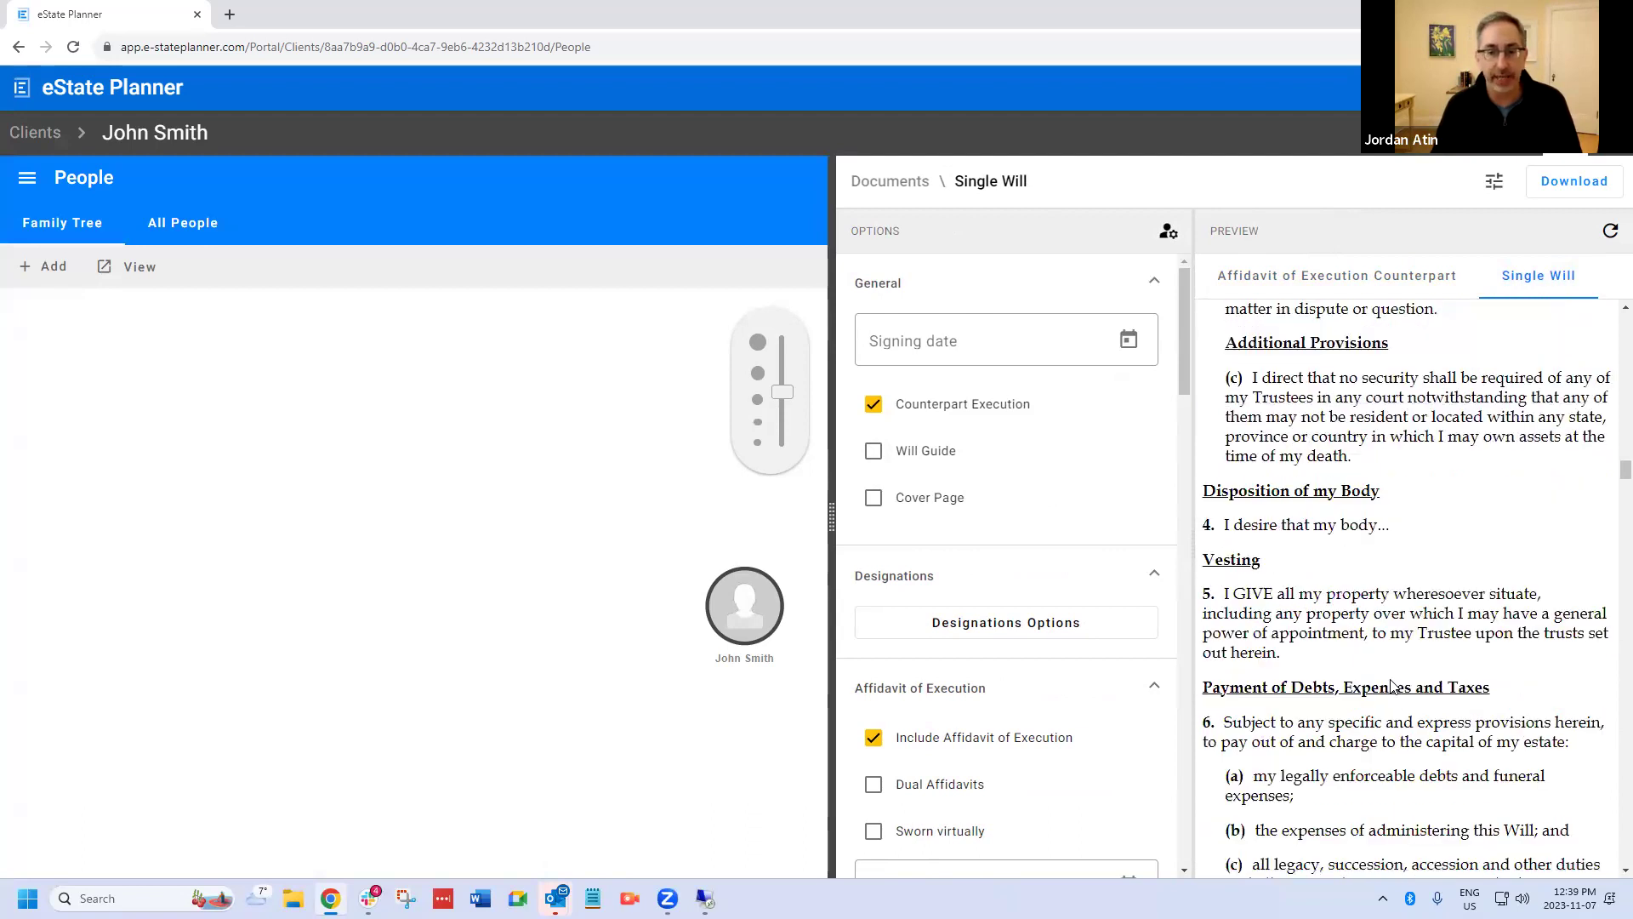
scroll(1392, 685, "down", 3)
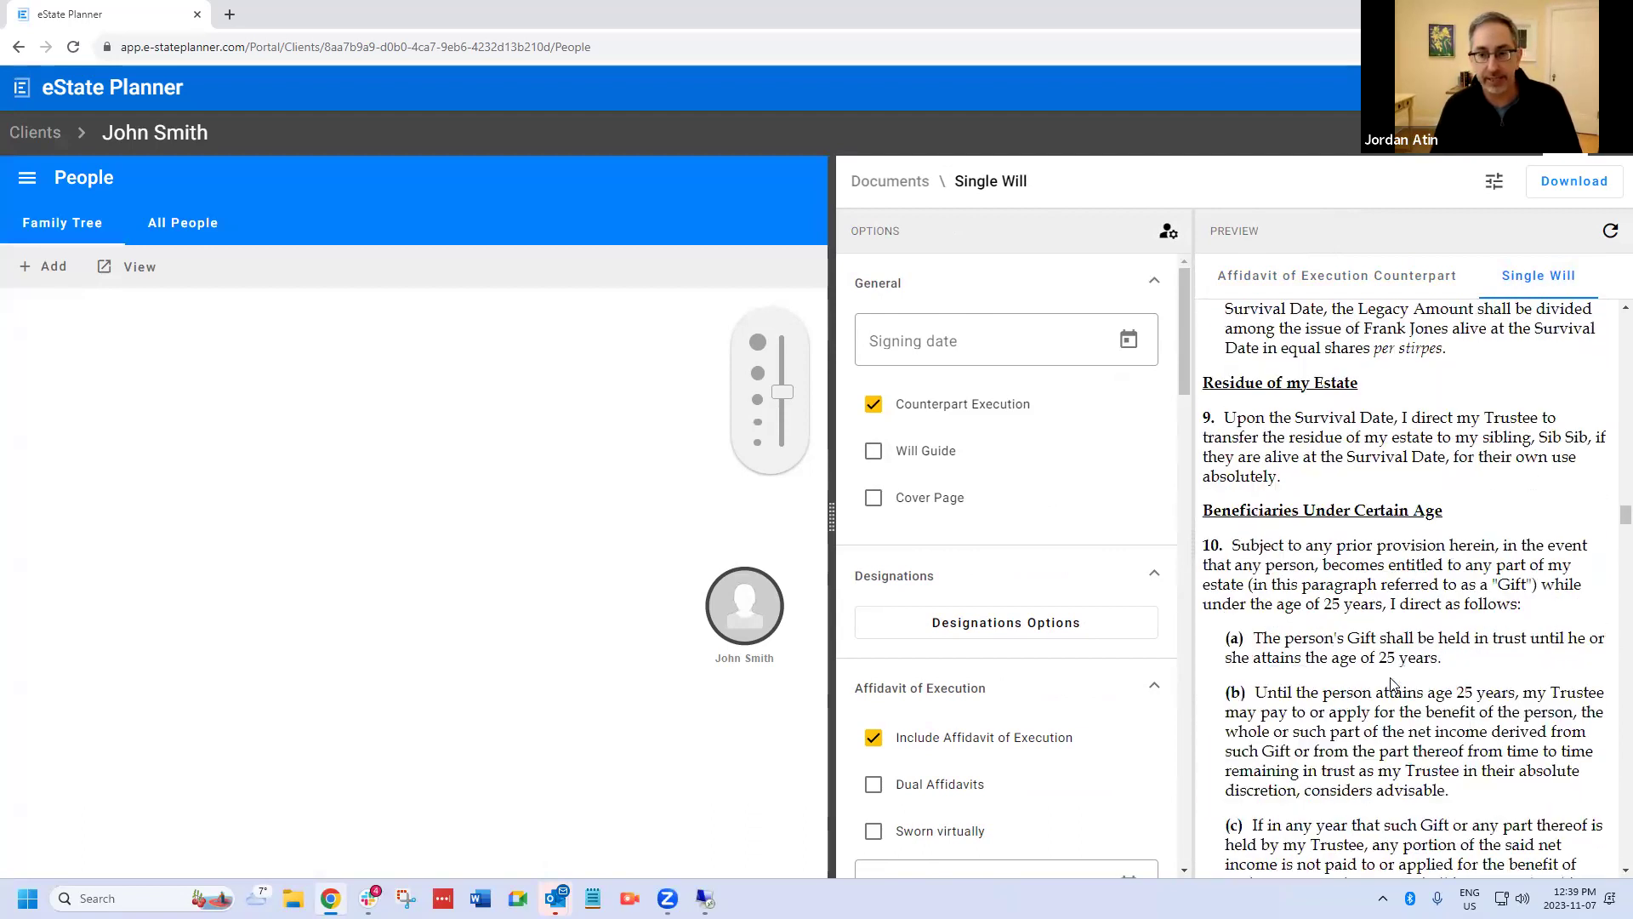
scroll(1382, 570, "down", 2)
scroll(1382, 570, "down", 2)
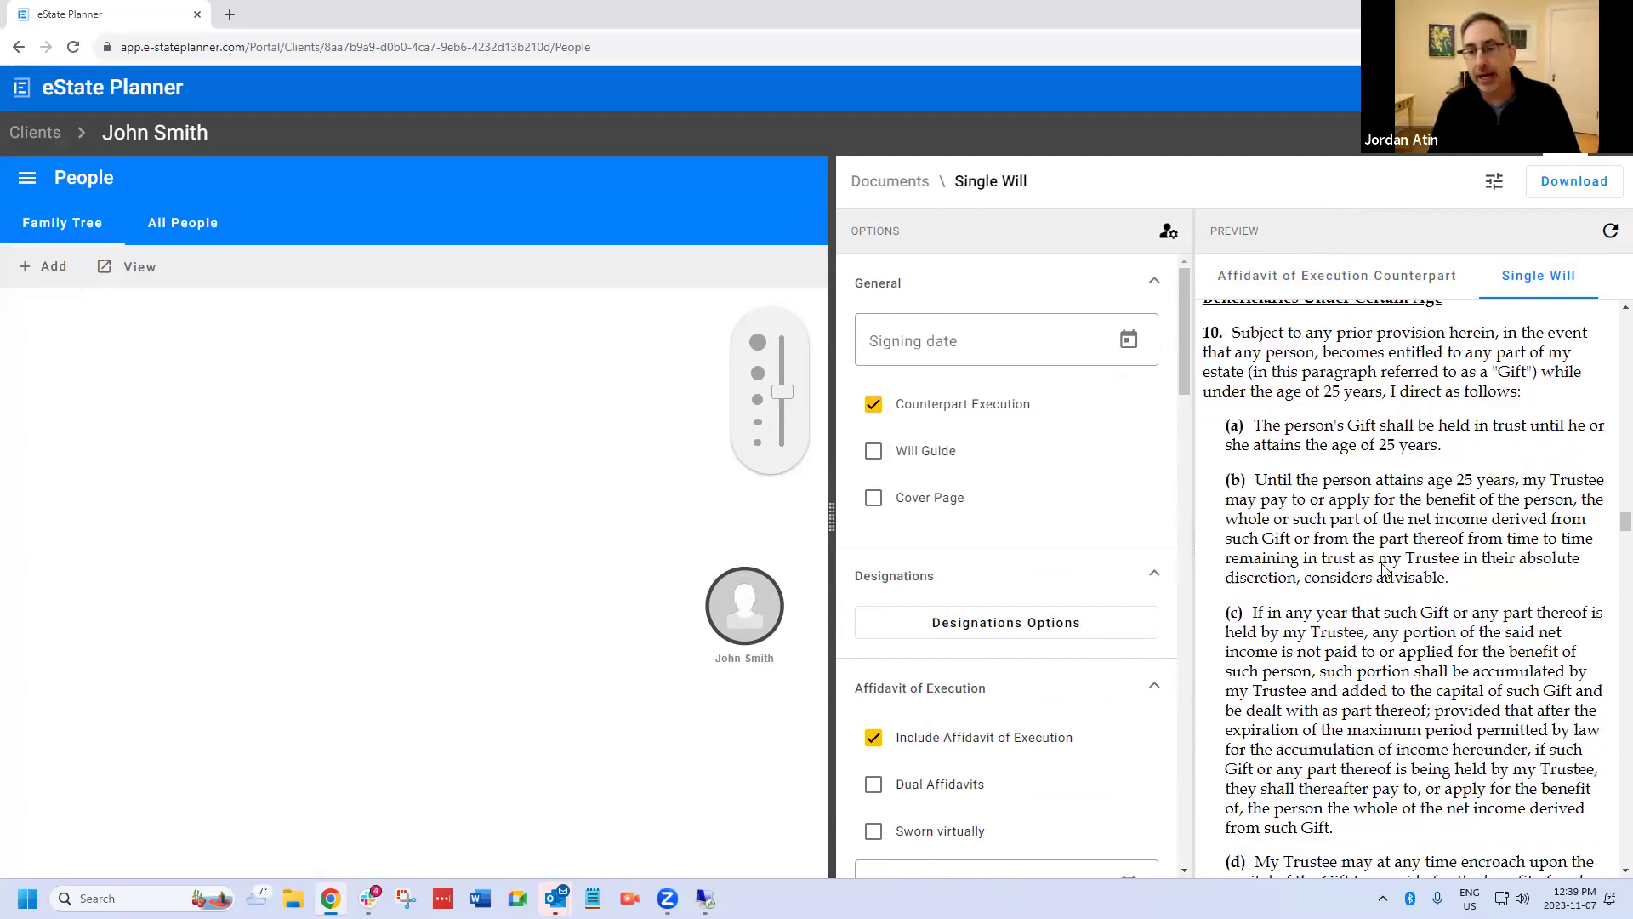
scroll(1382, 570, "down", 1)
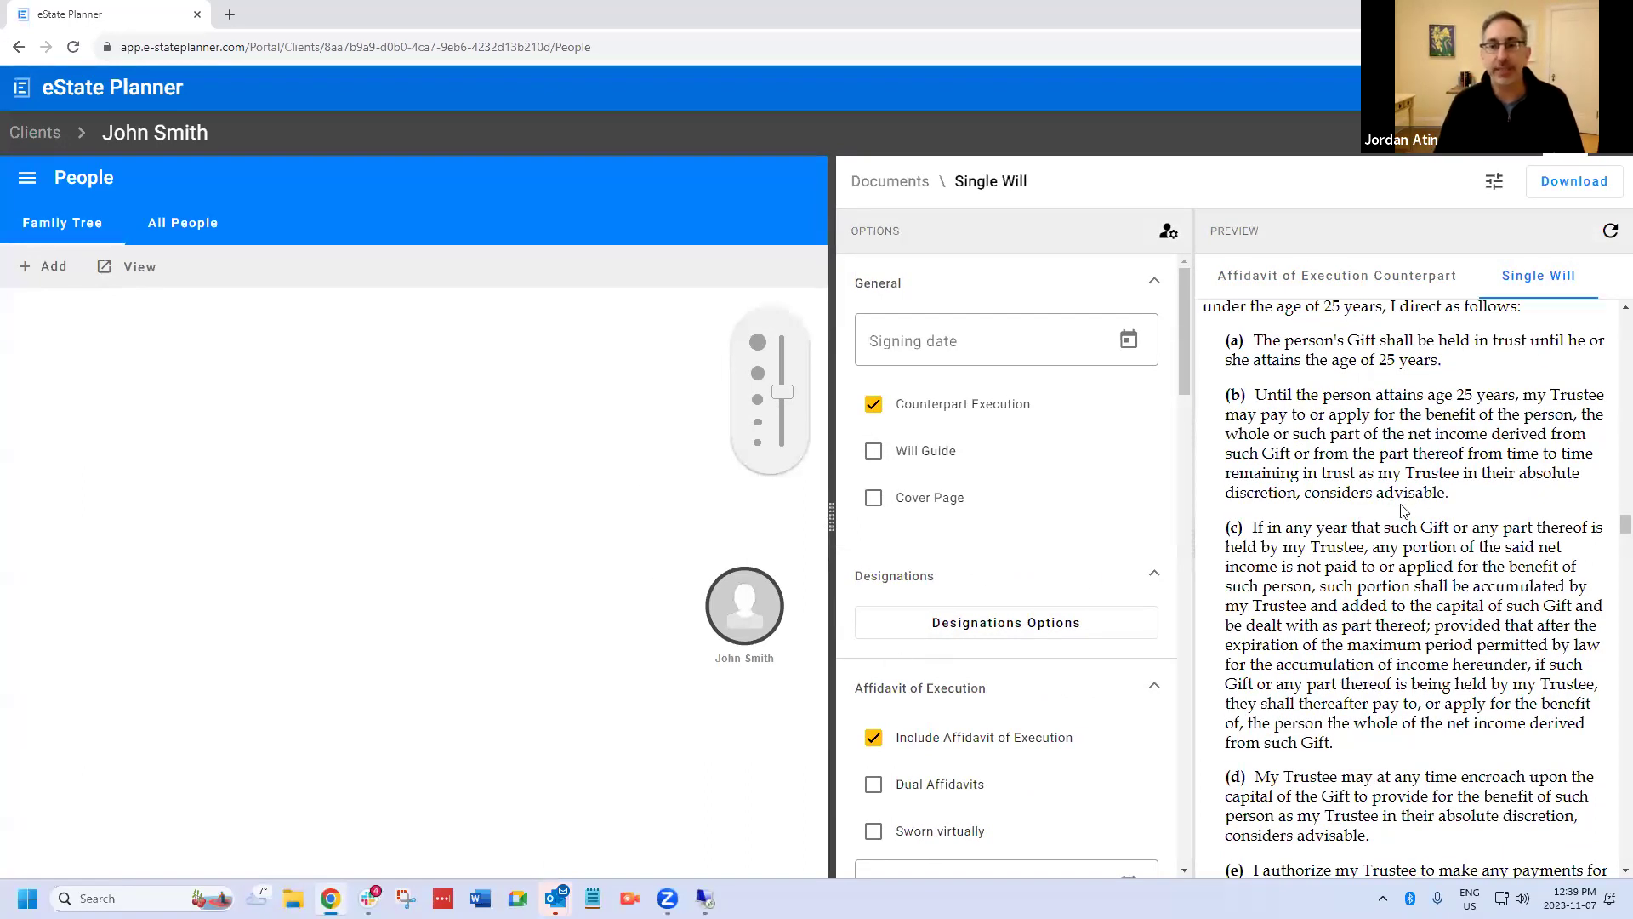
scroll(1396, 502, "up", 2)
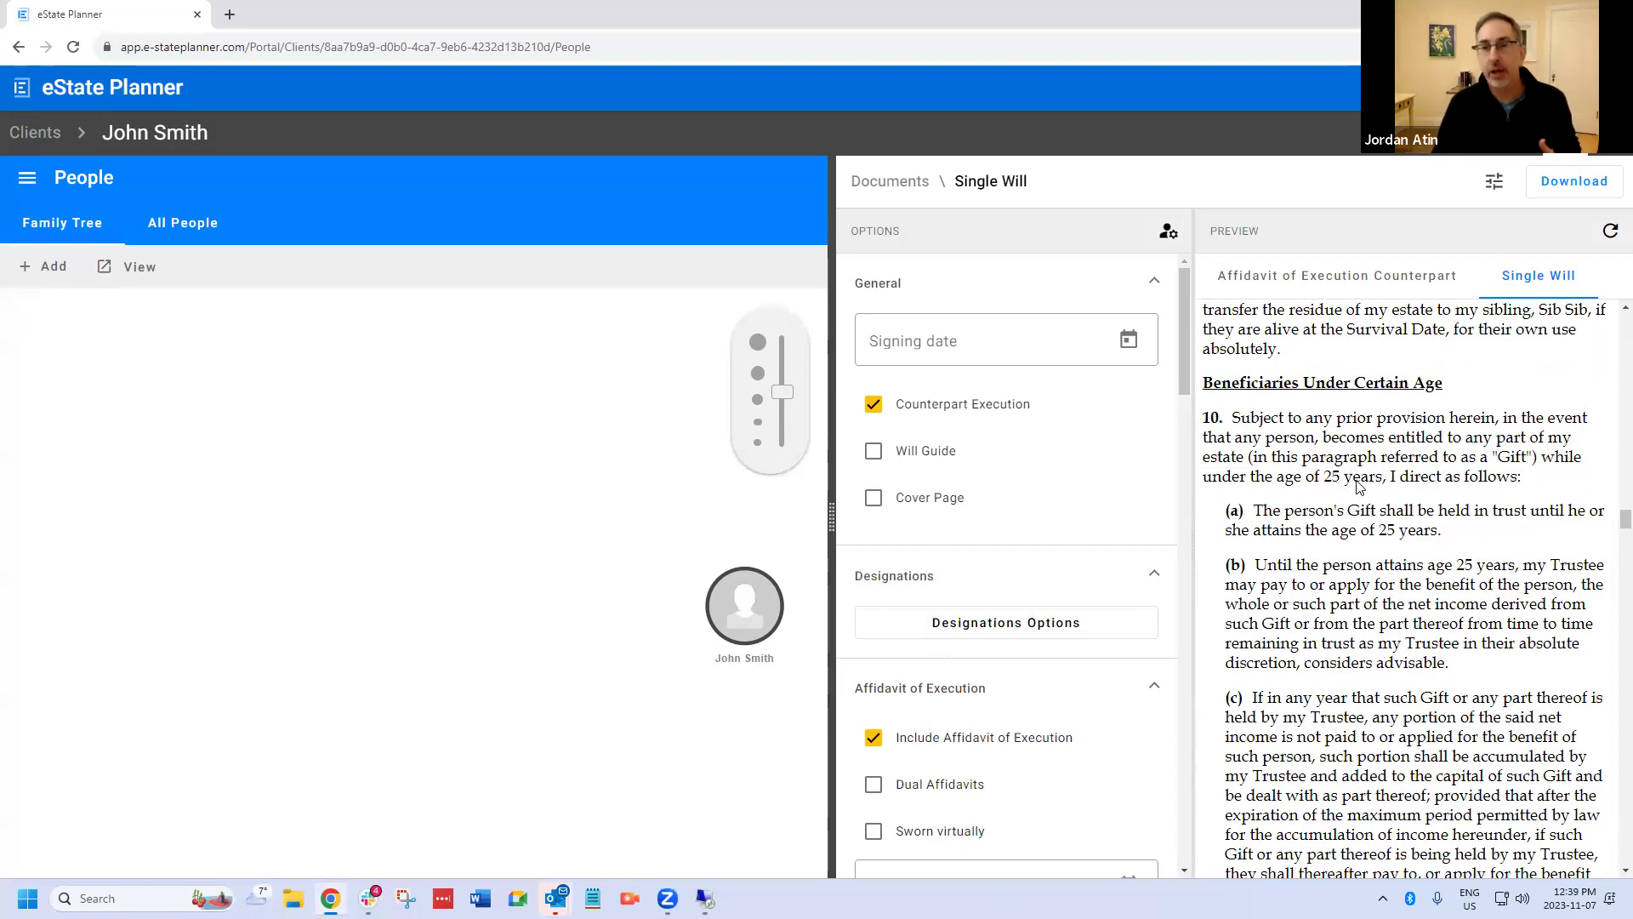
scroll(1358, 486, "down", 7)
scroll(1363, 502, "down", 5)
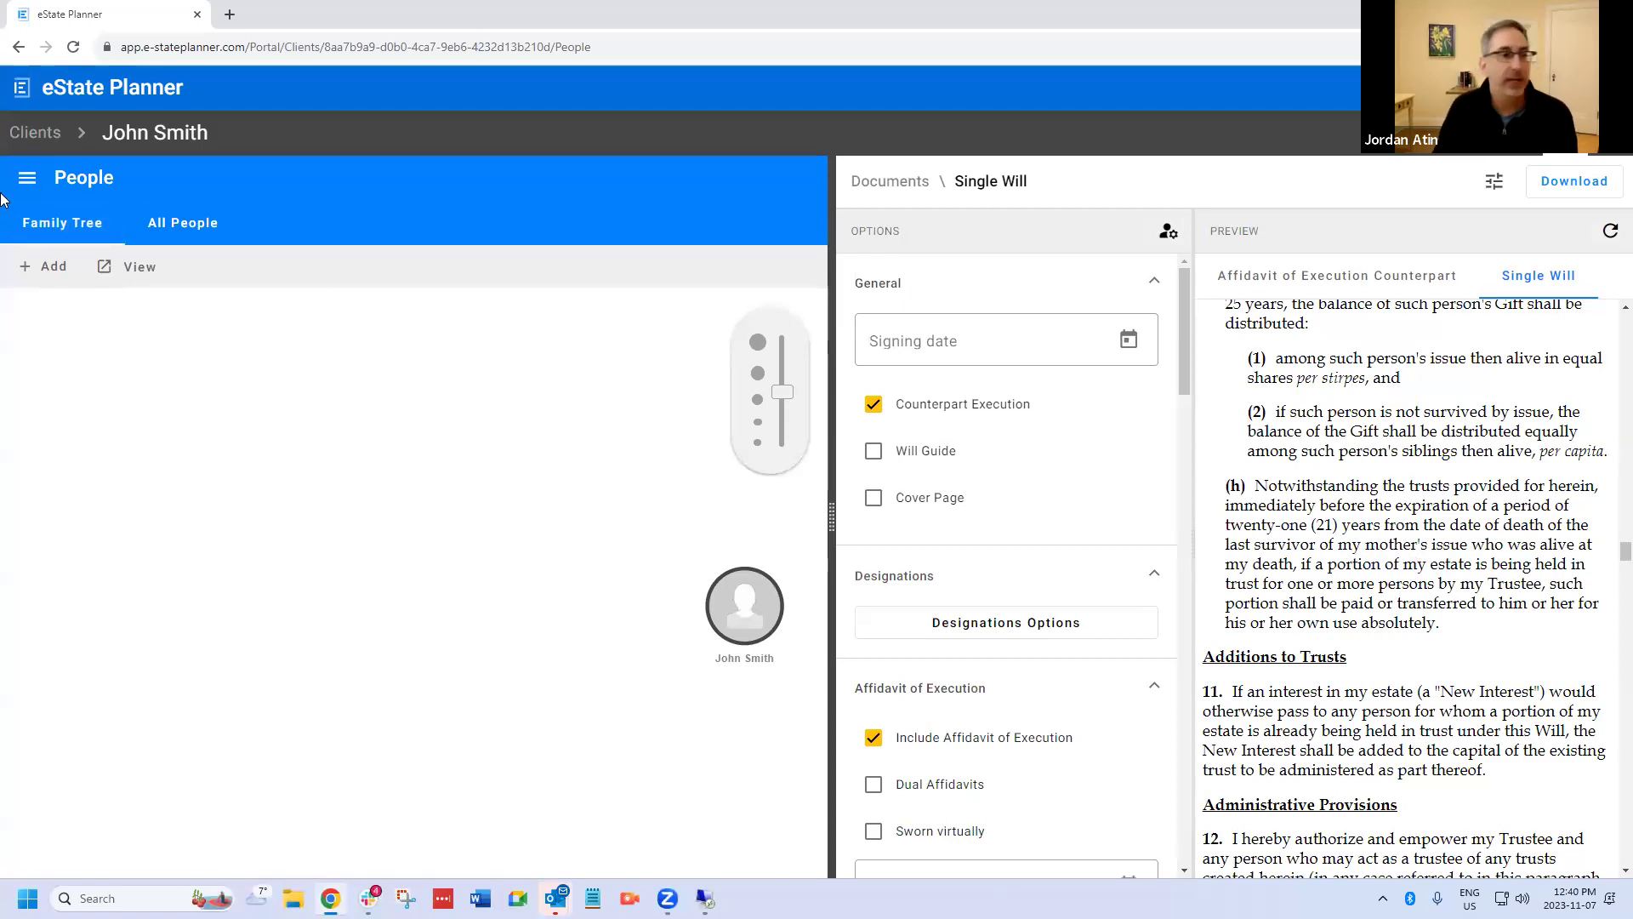
- Try to remove the sibling from the client's list of all people
left_click(184, 223)
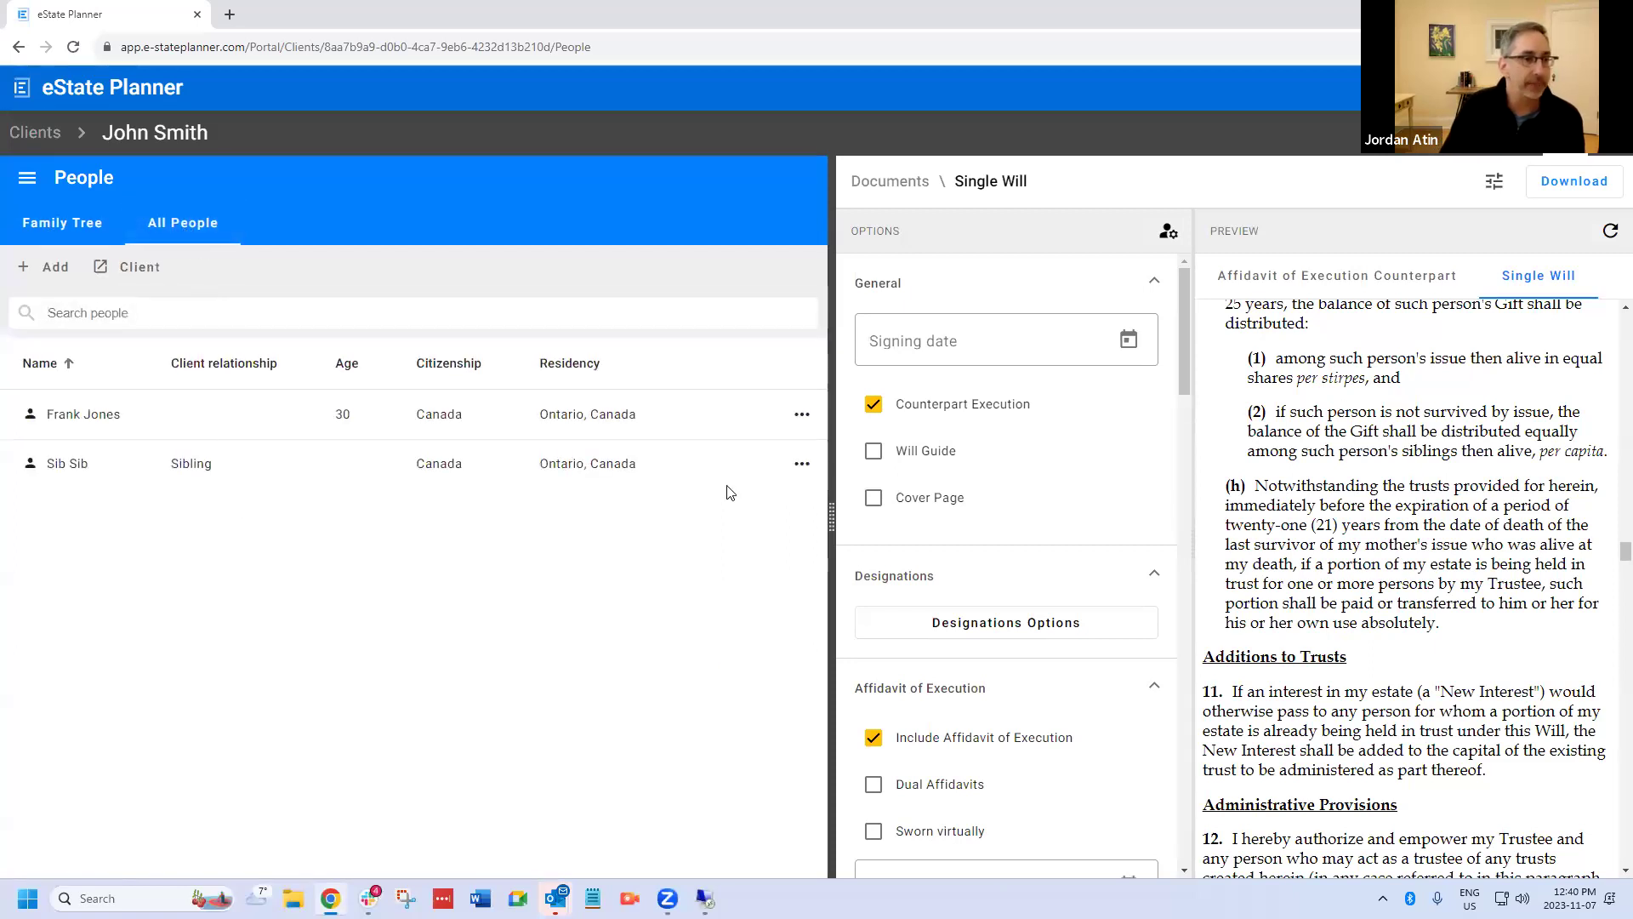
left_click(803, 464)
left_click(830, 559)
left_click(848, 520)
left_click(868, 542)
- Remove the sibling's gift from the Balance of Estate in the No Descendants scenario
left_click(56, 226)
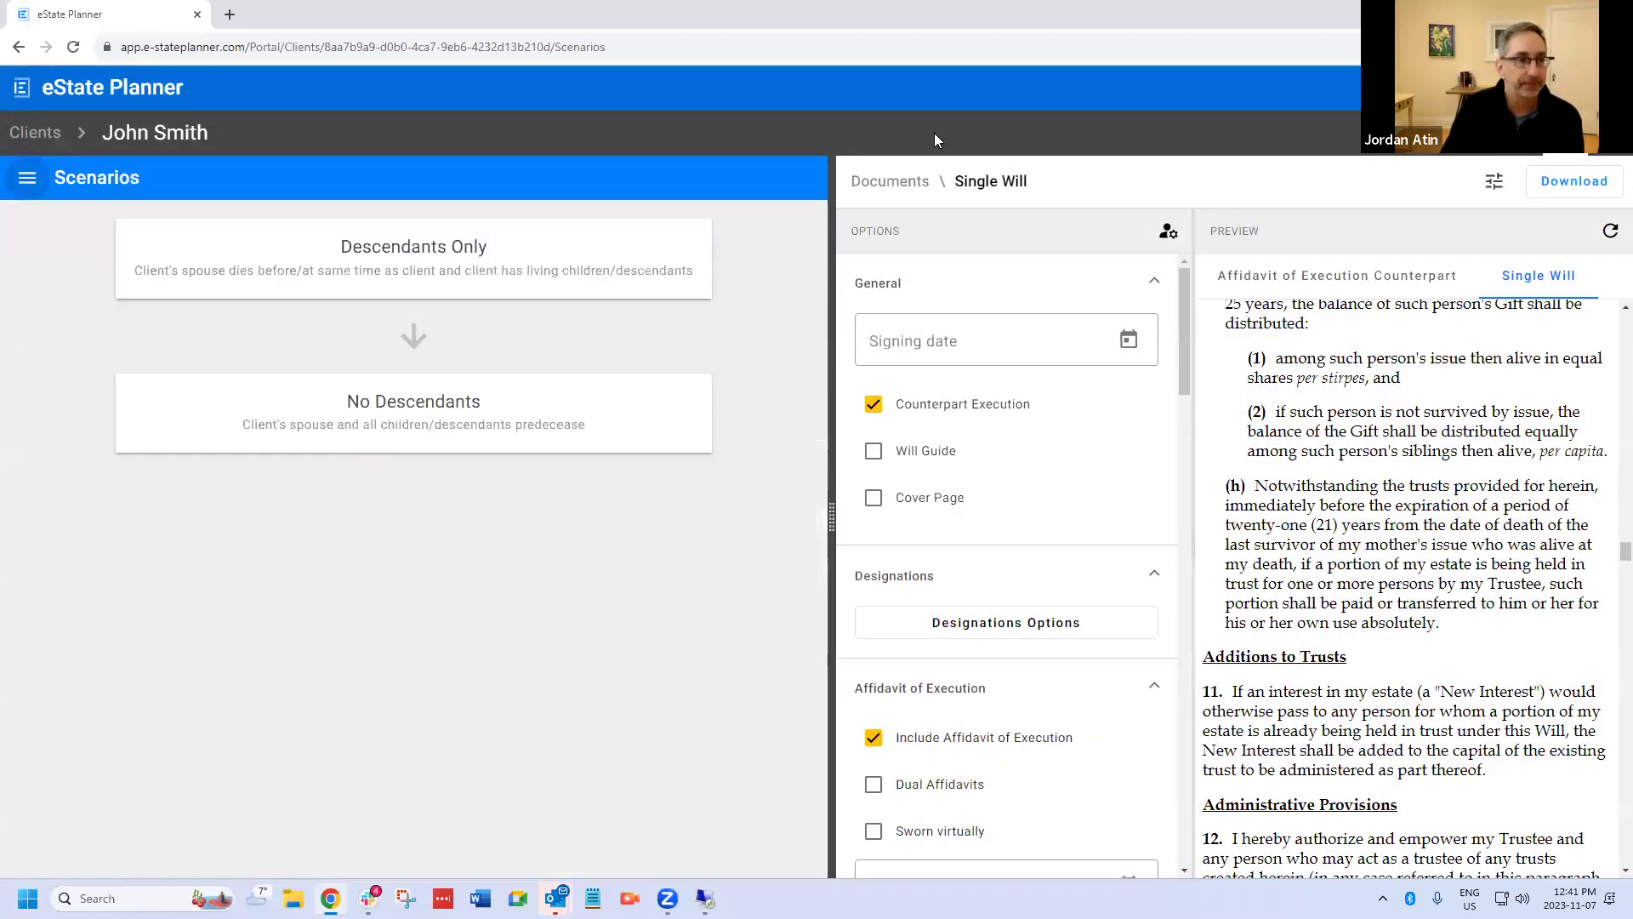
left_click(467, 427)
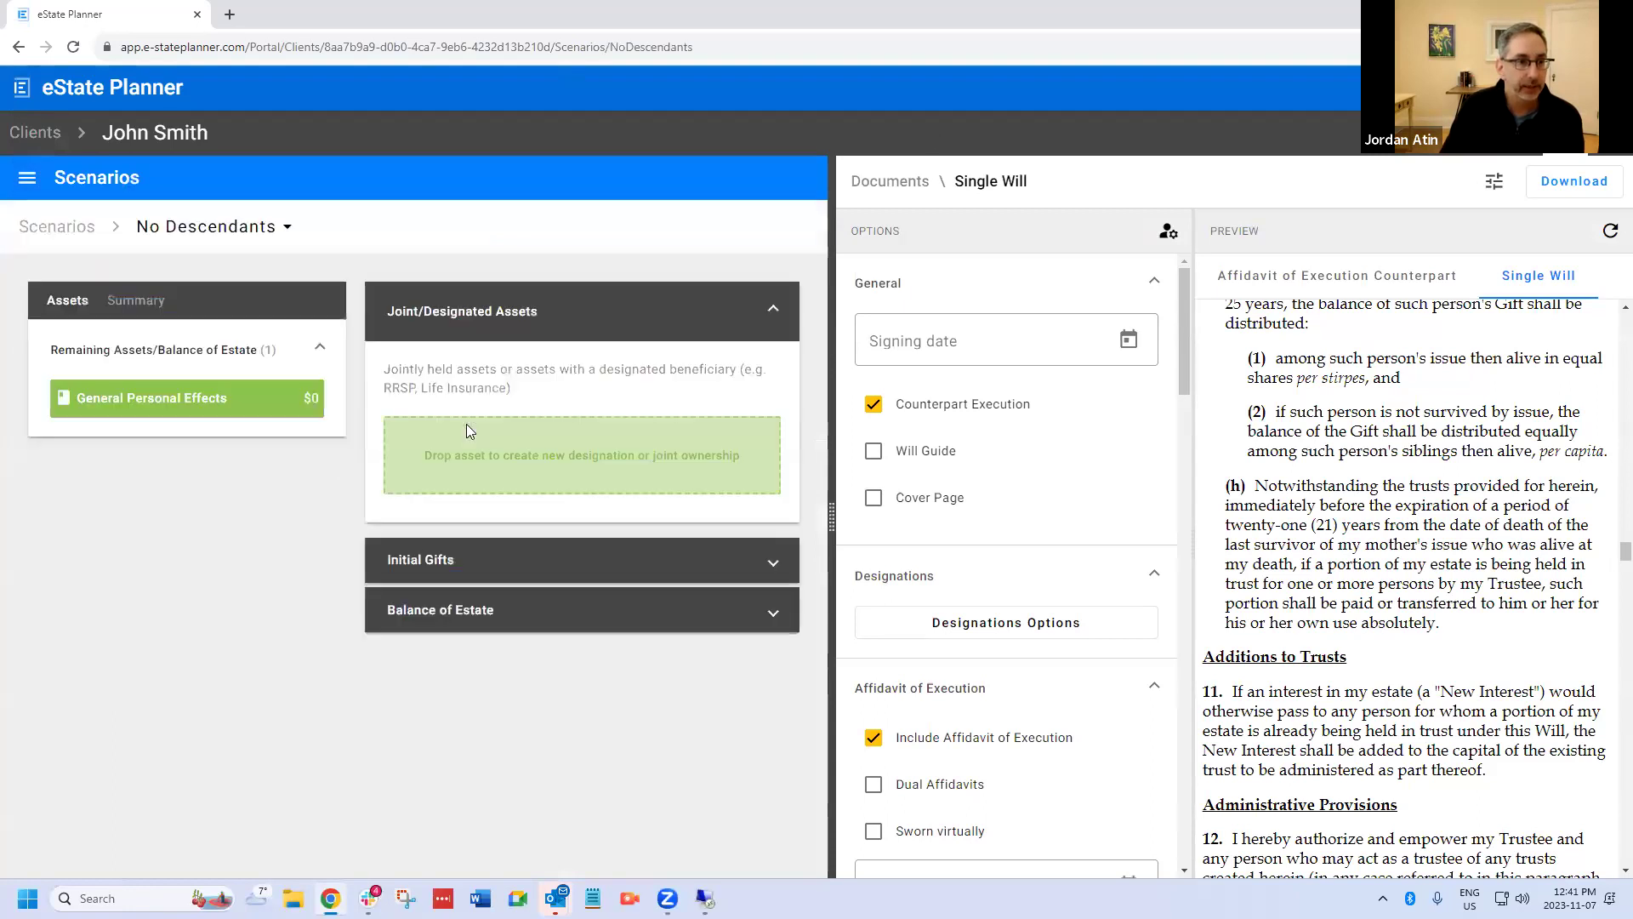
left_click(480, 630)
scroll(595, 698, "down", 1)
left_click(747, 768)
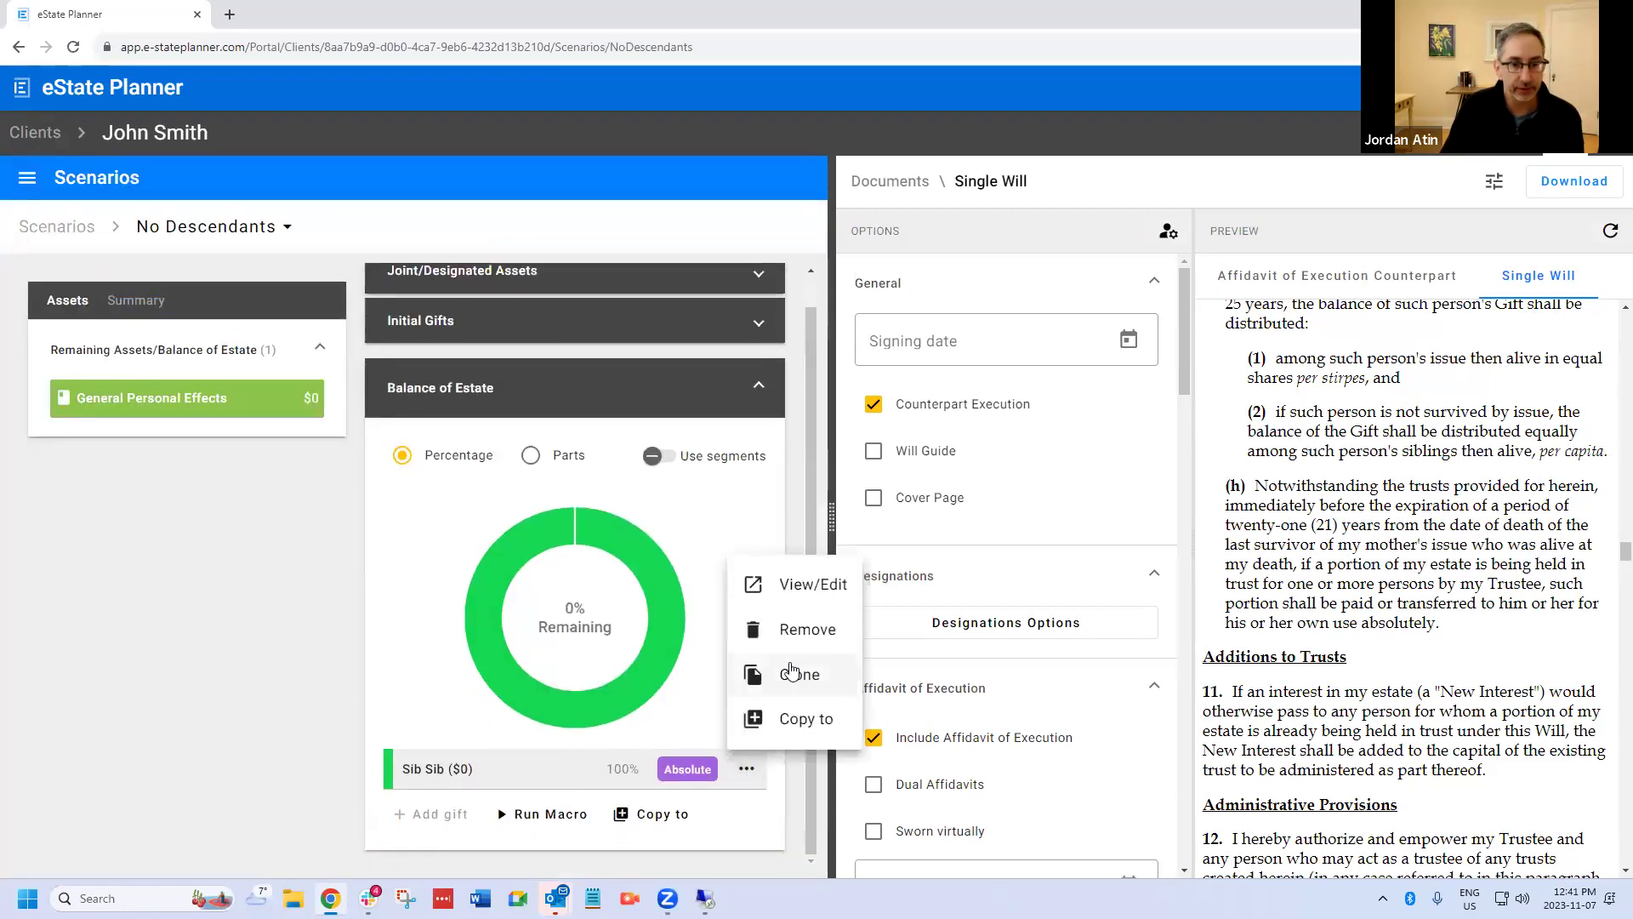
left_click(791, 629)
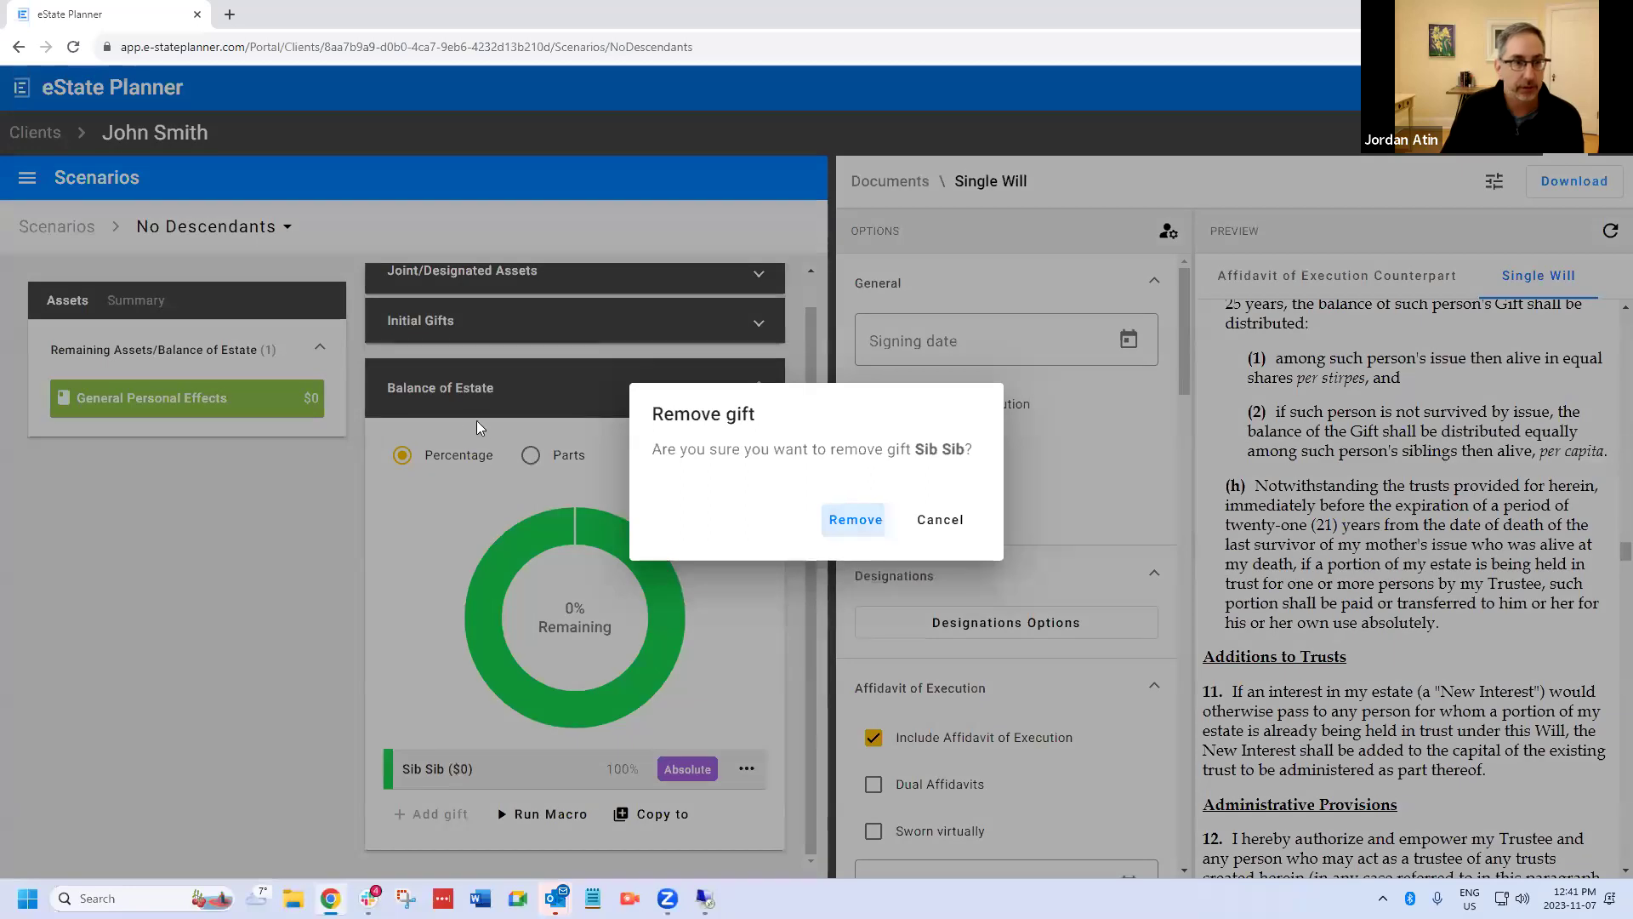
key("Return")
- Remove the sibling from the client's family tree
left_click(27, 177)
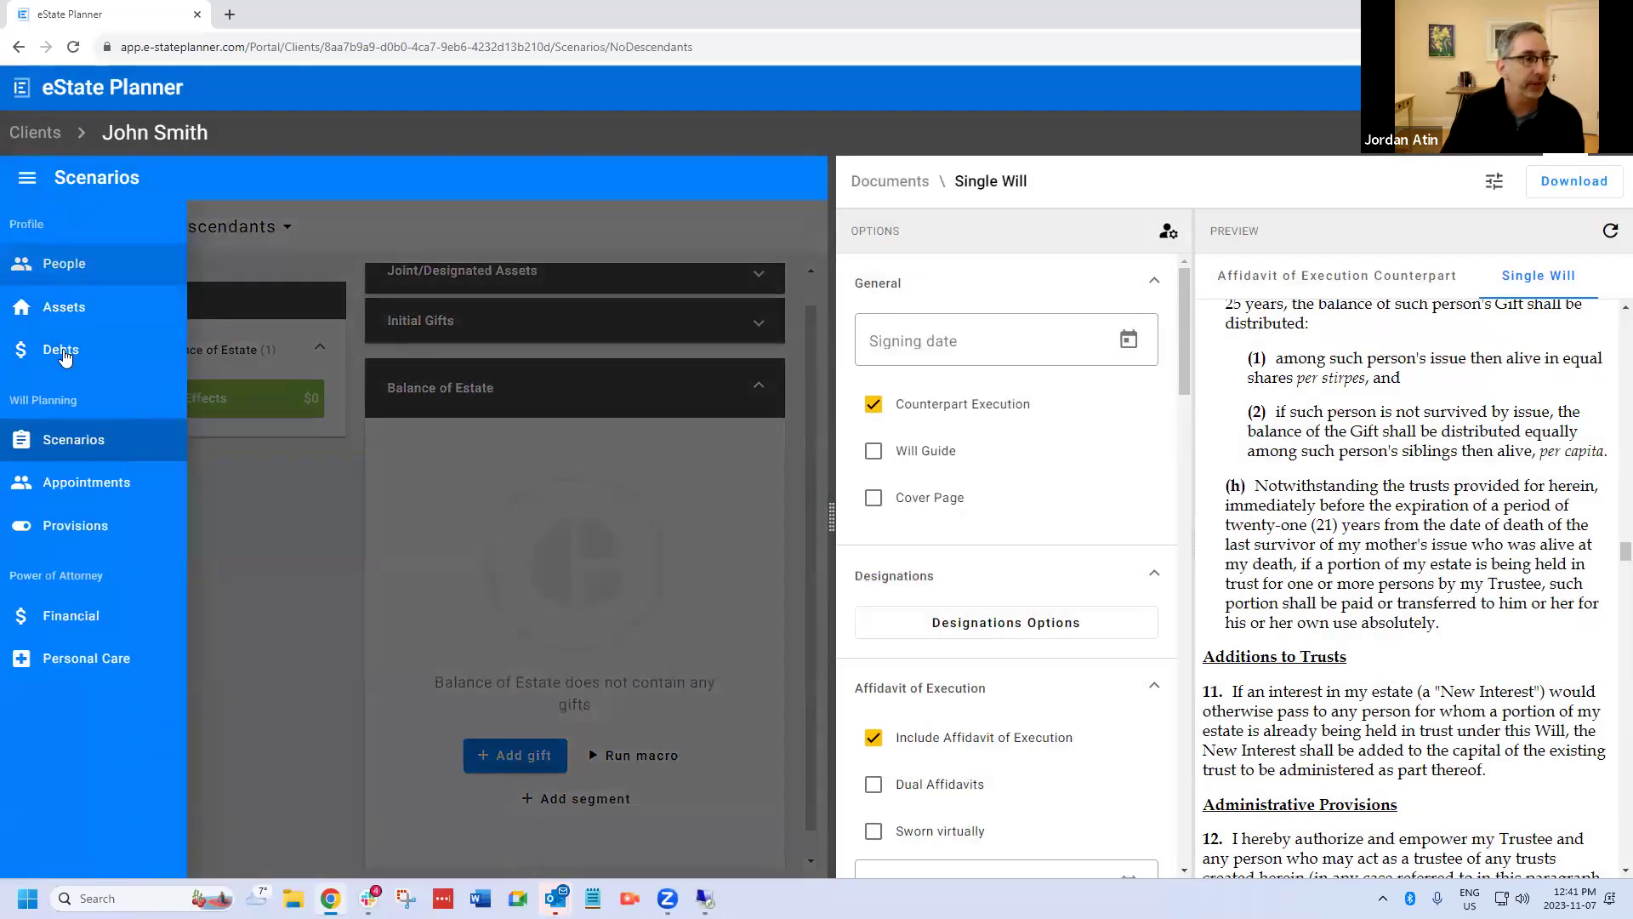
left_click(538, 484)
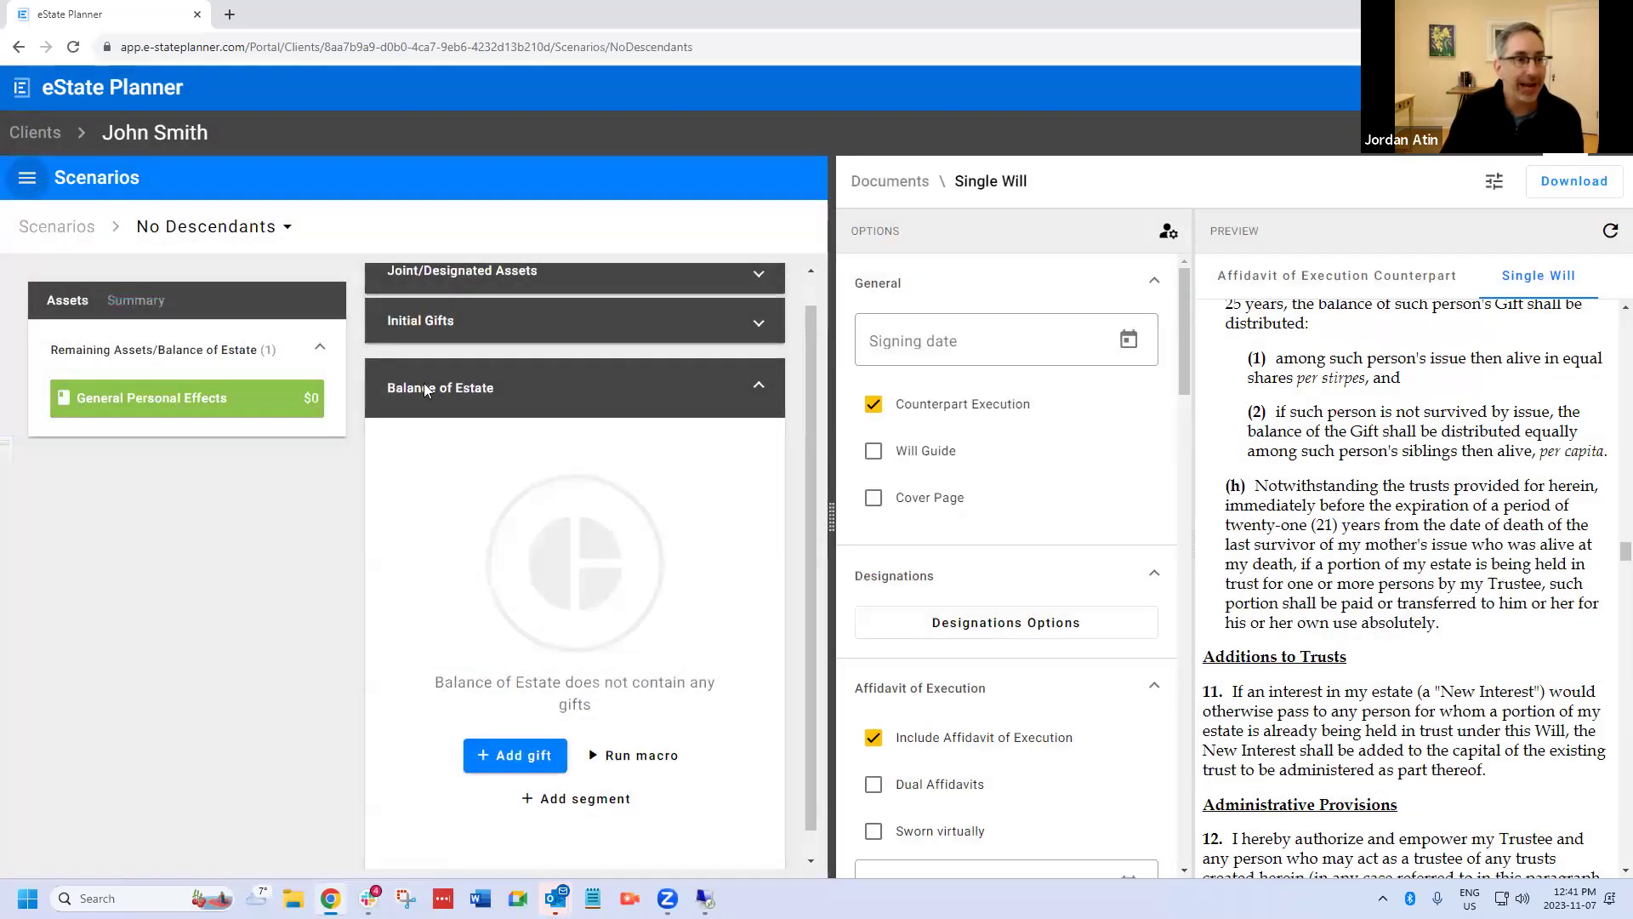
left_click(482, 584)
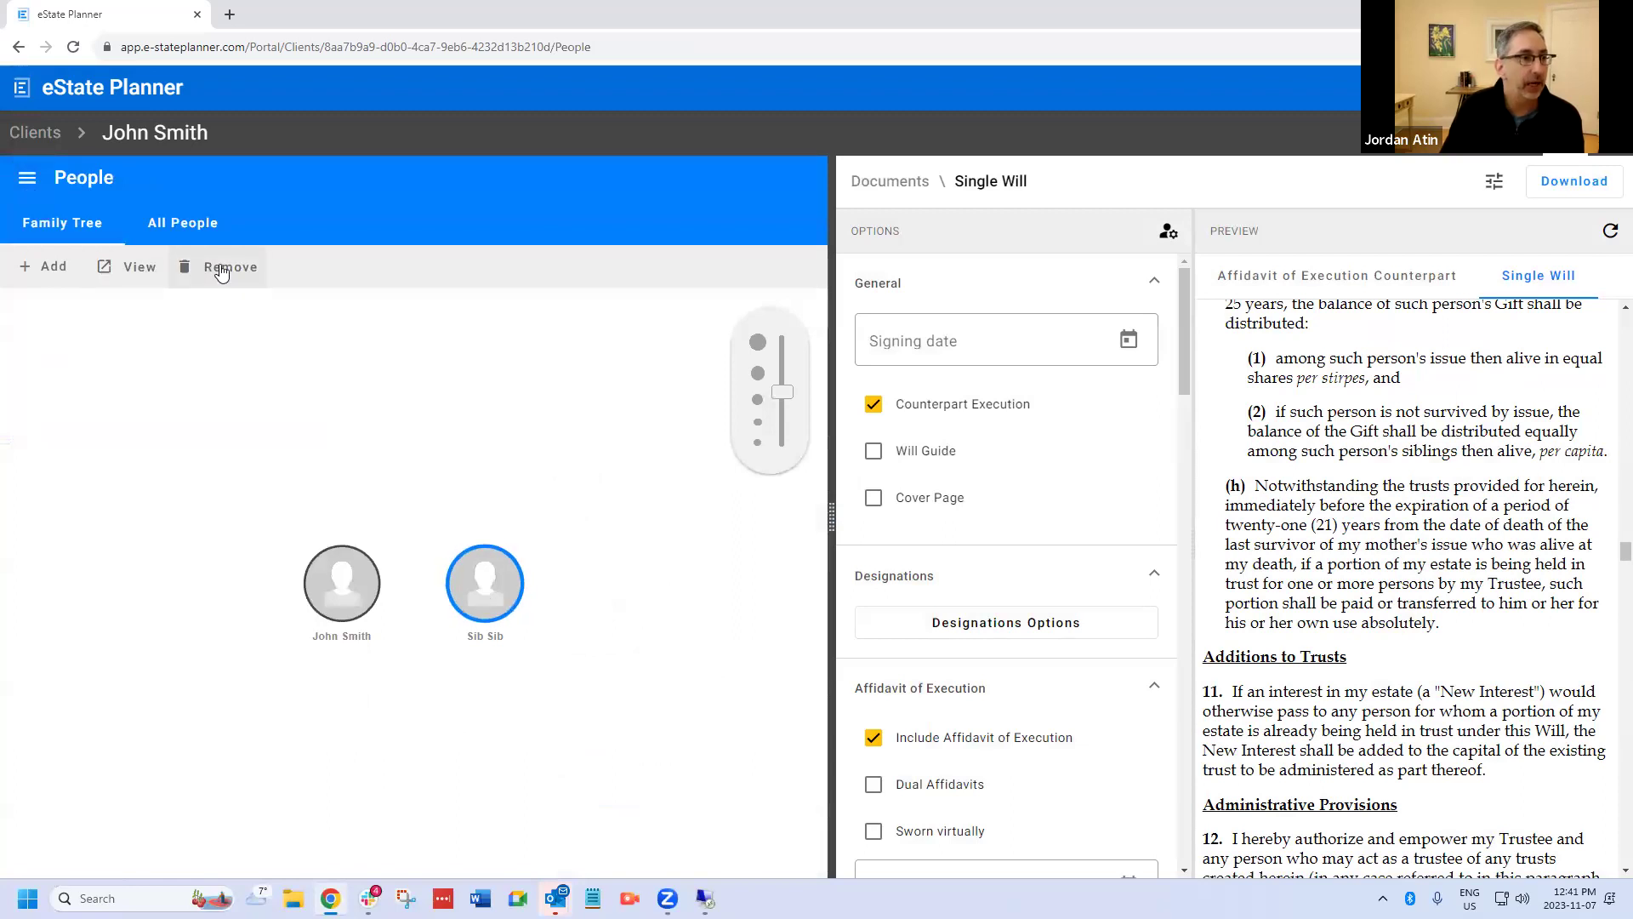
left_click(221, 268)
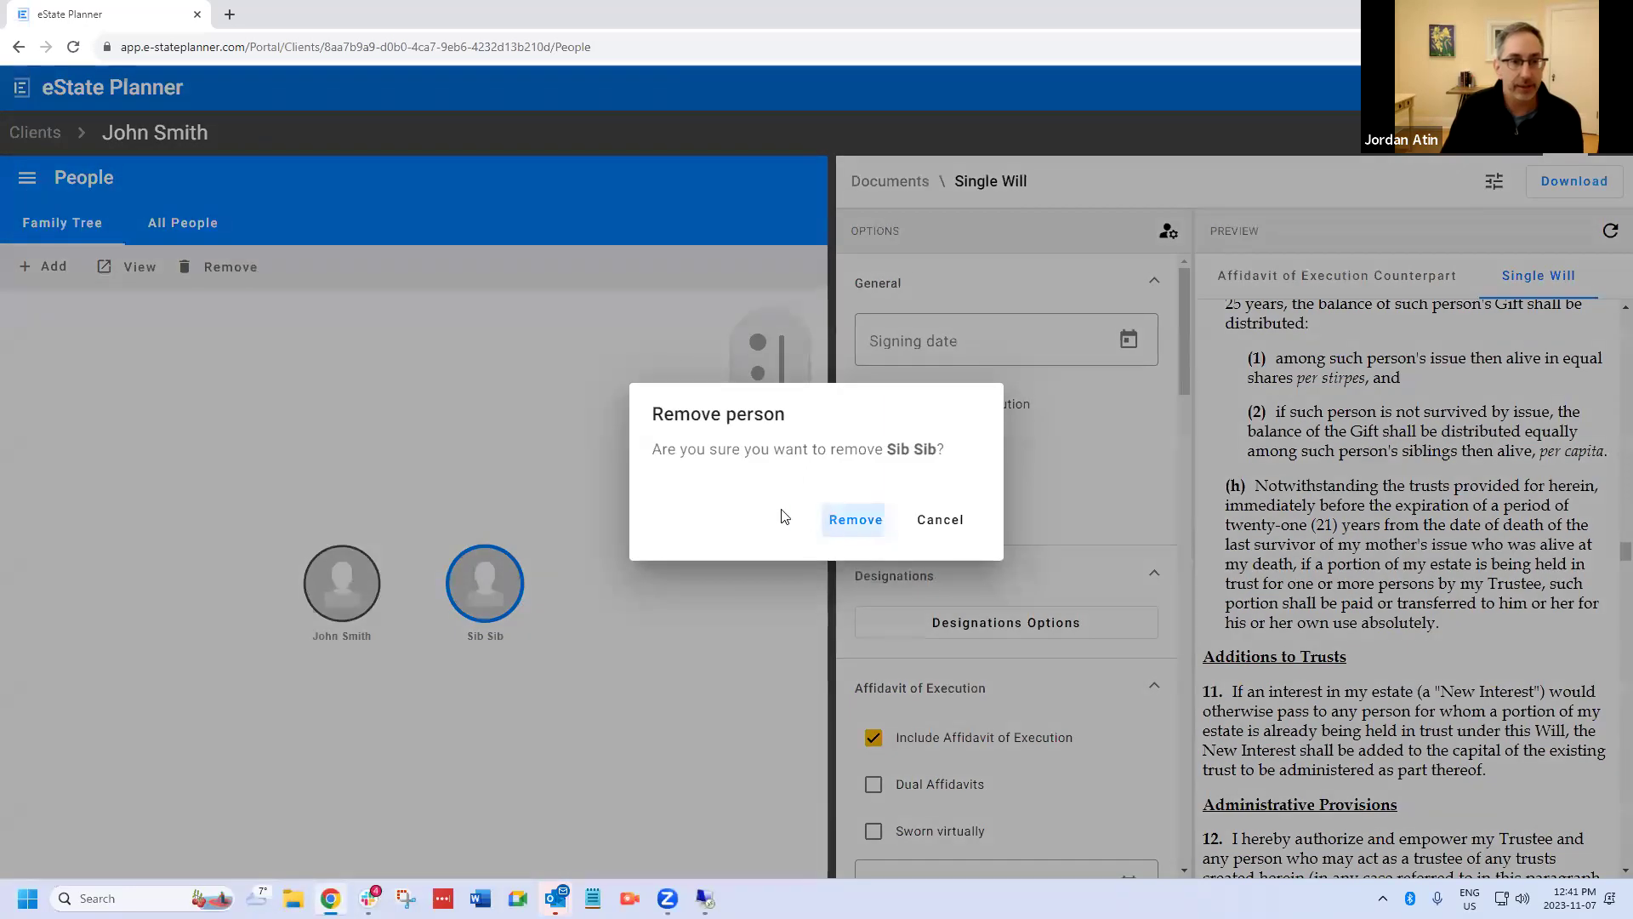
left_click(855, 519)
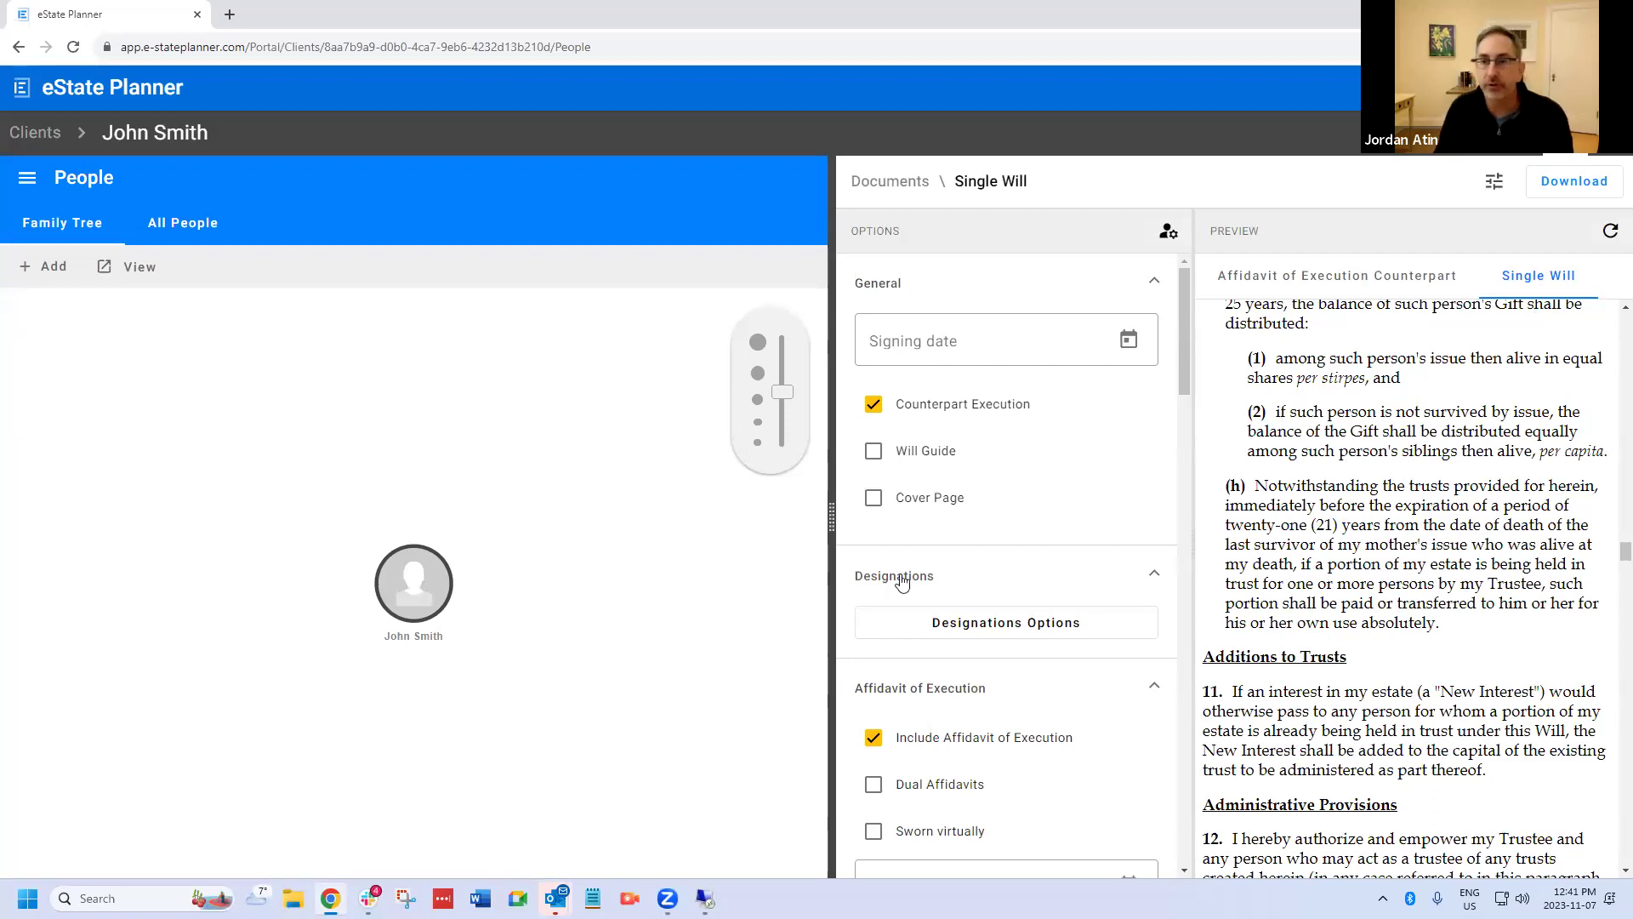
- Regenerate the Single Will preview and examine clause (h) under Beneficiaries Under Certain Age
left_click(1612, 232)
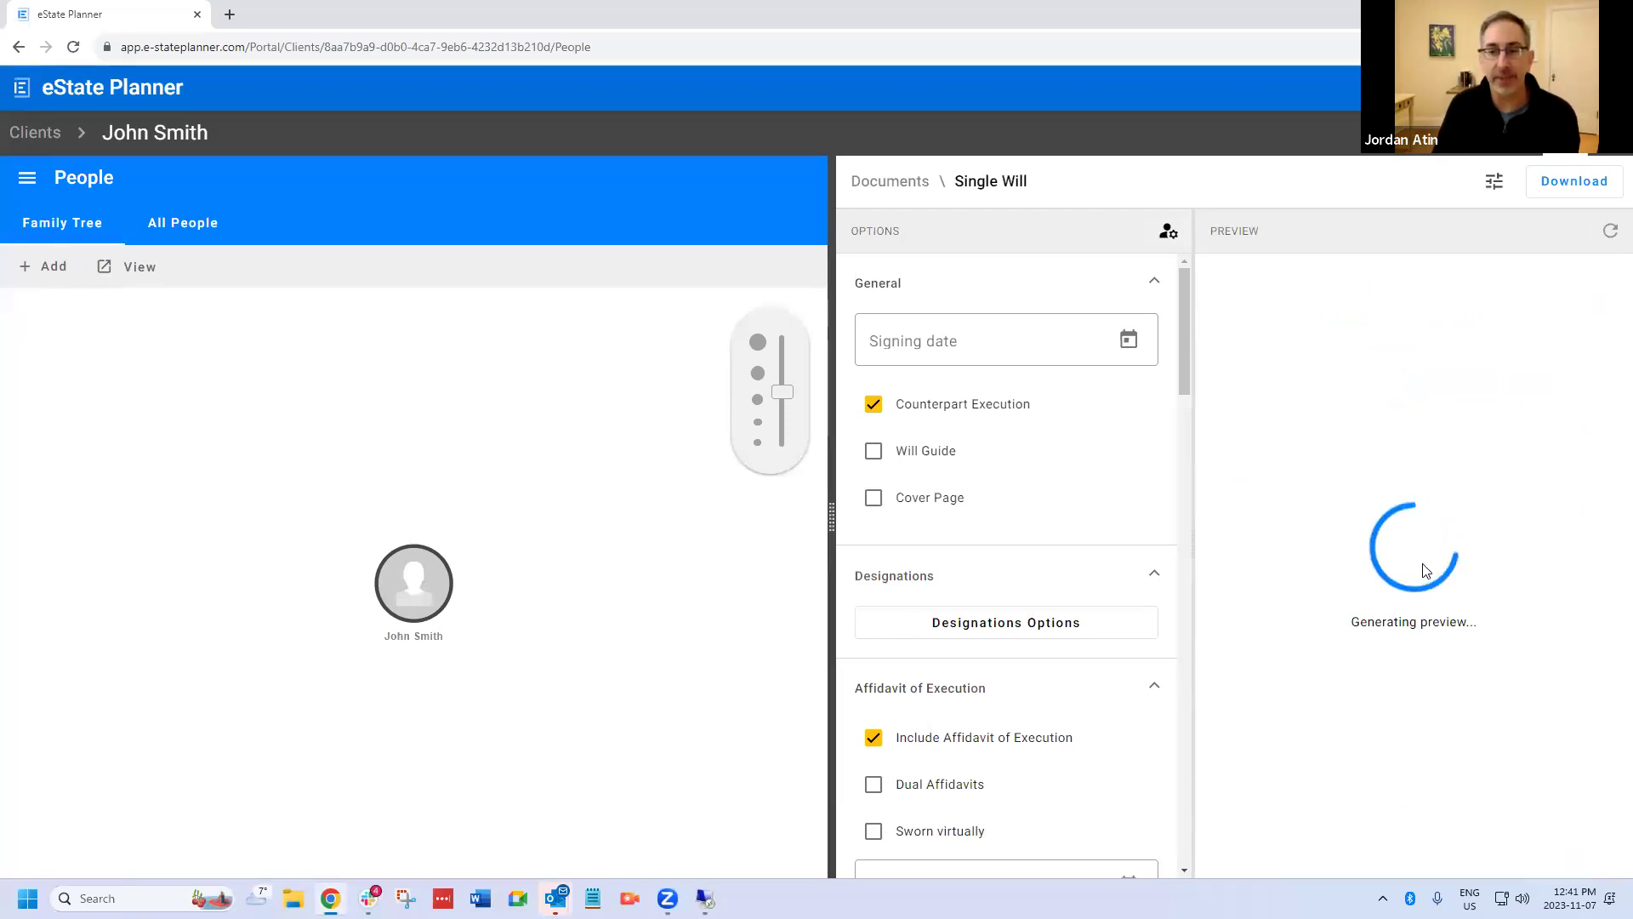
left_click(1538, 275)
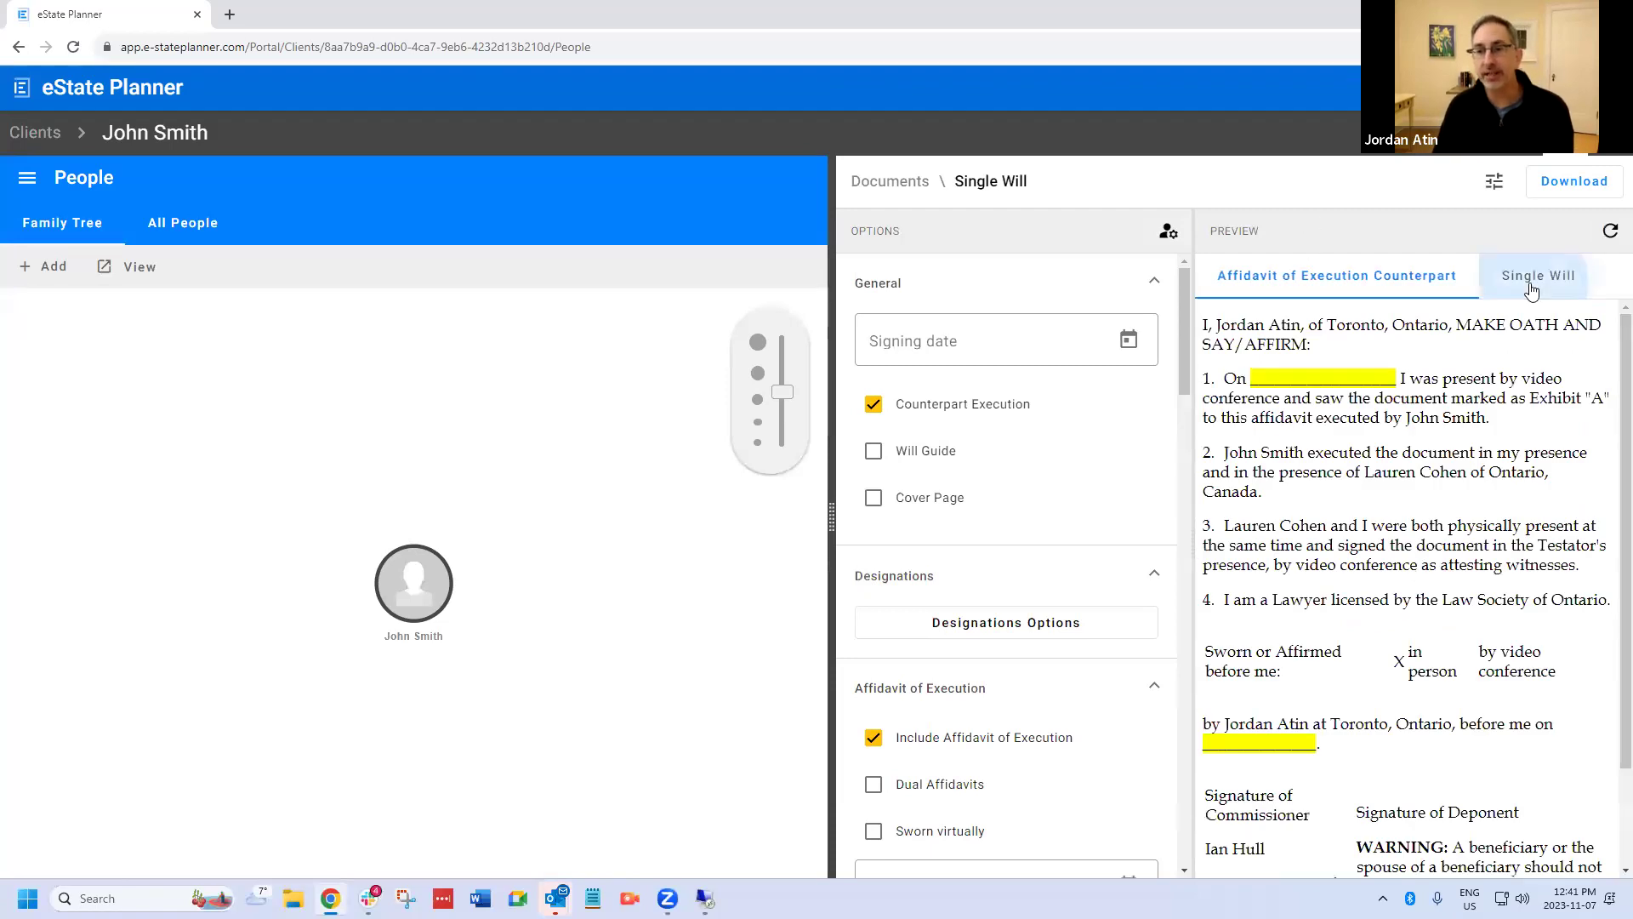
scroll(1451, 551, "down", 15)
scroll(1451, 551, "down", 10)
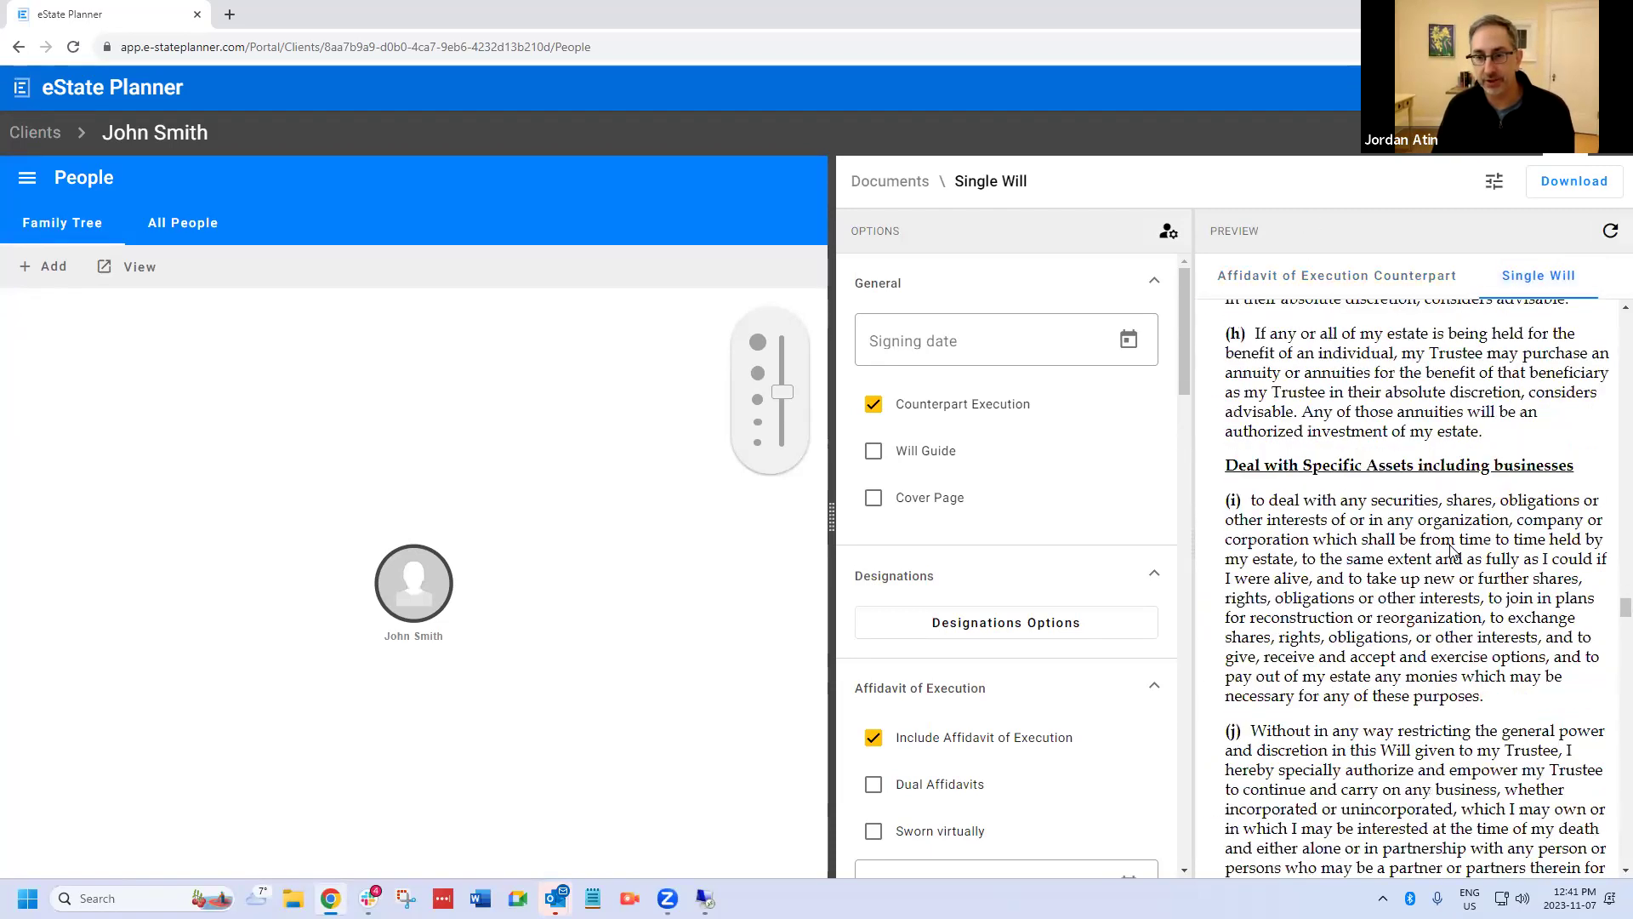
scroll(1462, 542, "up", 15)
scroll(1462, 540, "up", 15)
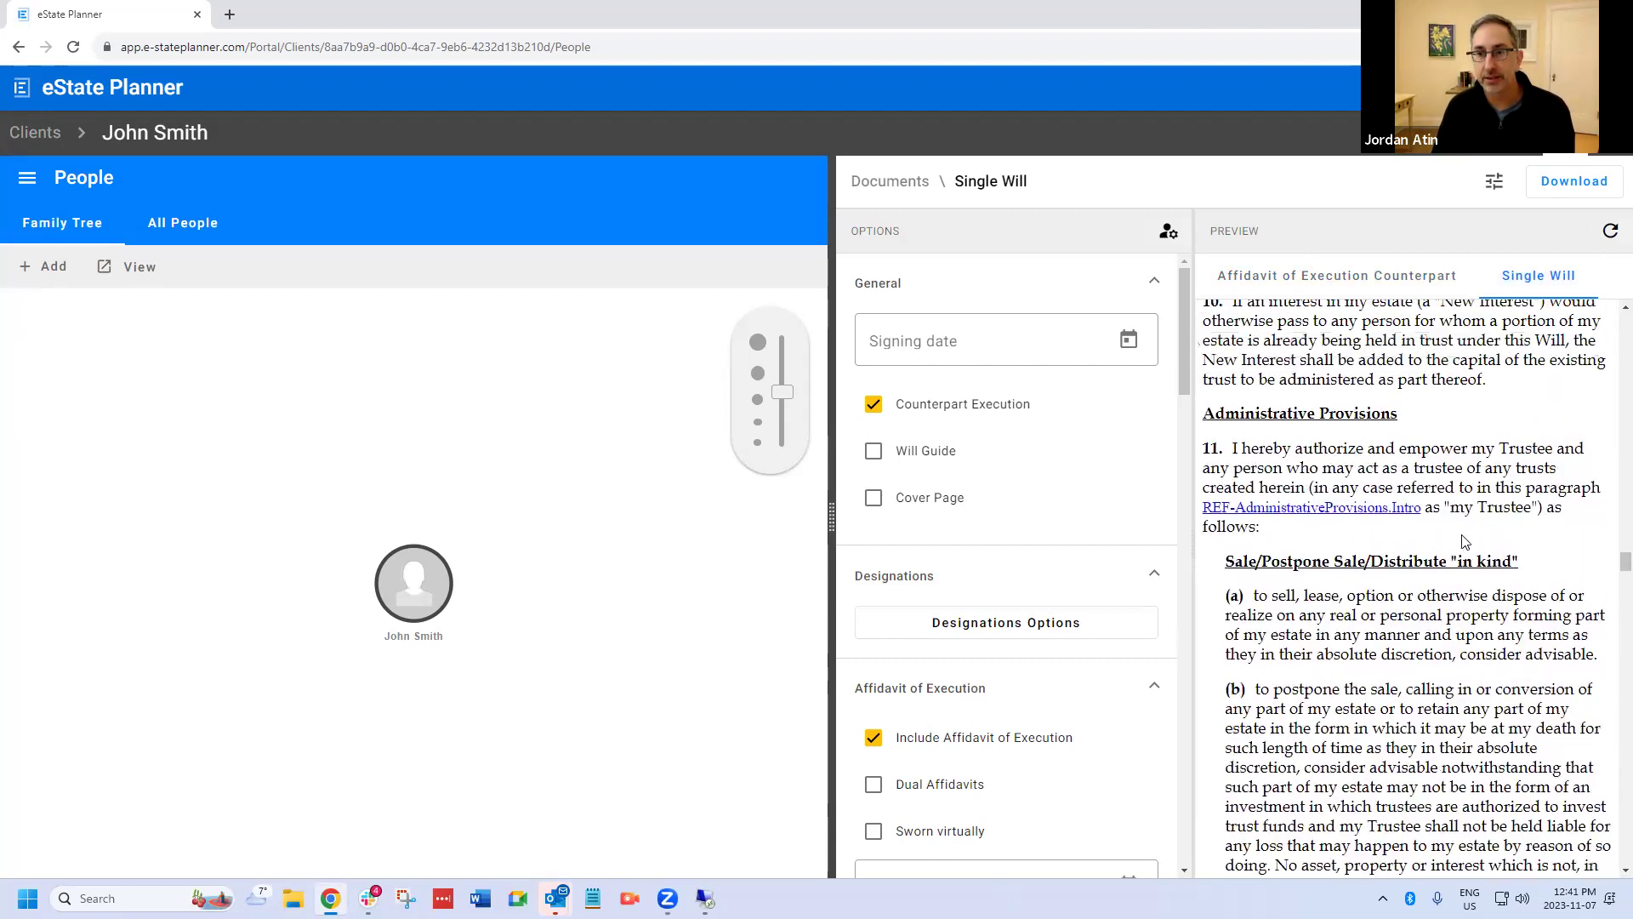
scroll(1464, 544, "down", 3)
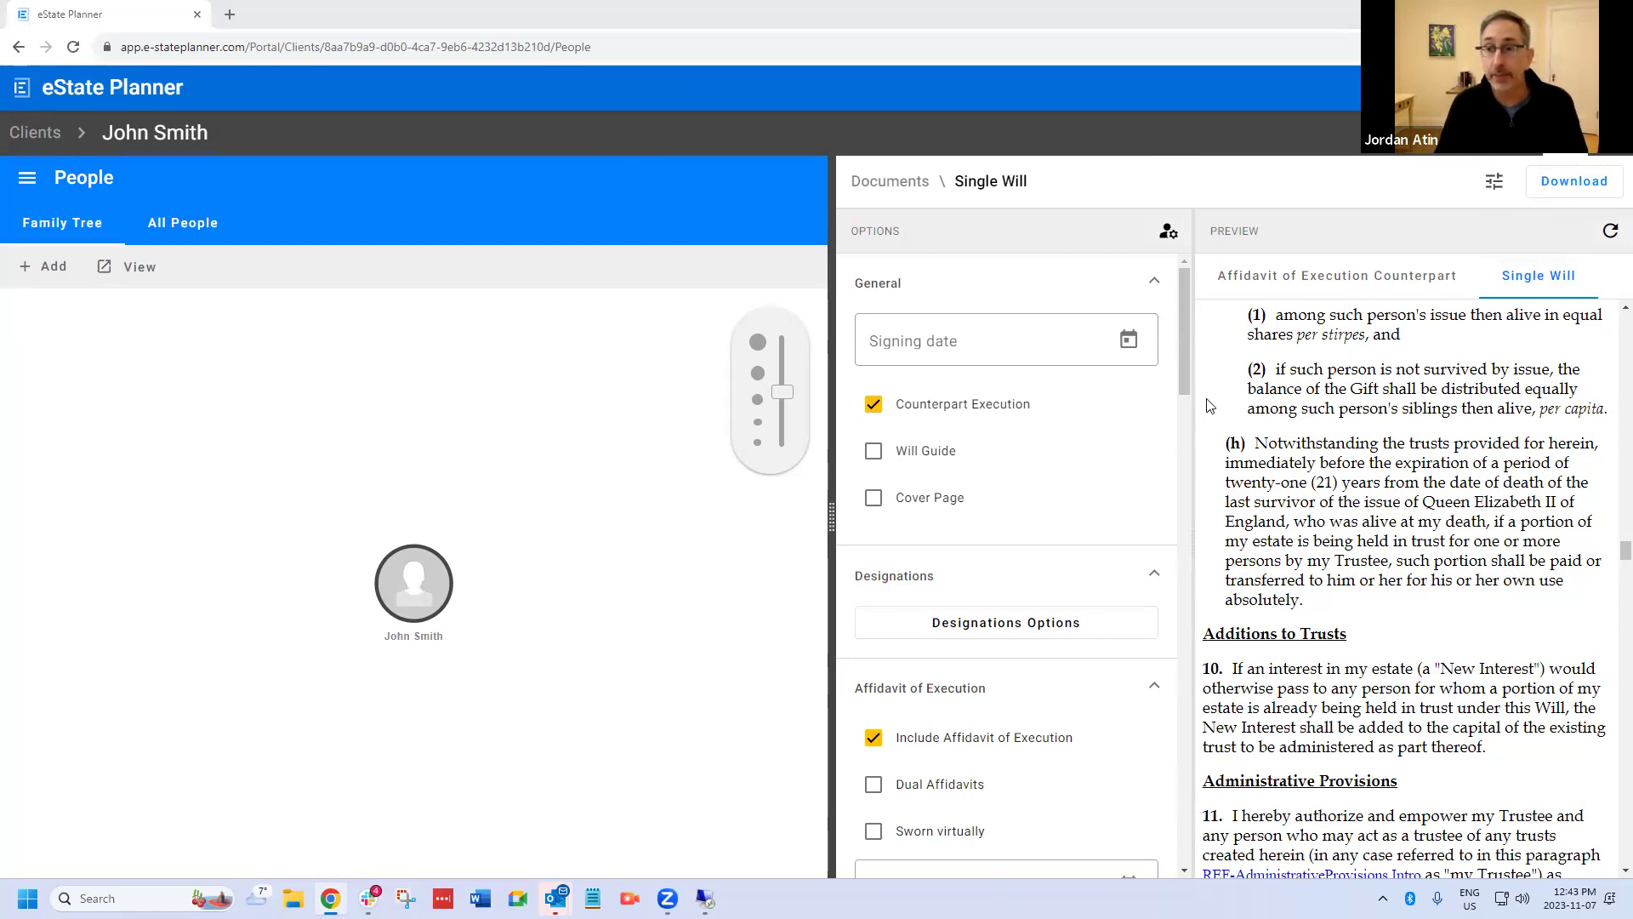
- Review the will's definitions, executor and trustee provisions, and administrative provisions in the preview
scroll(1465, 484, "up", 10)
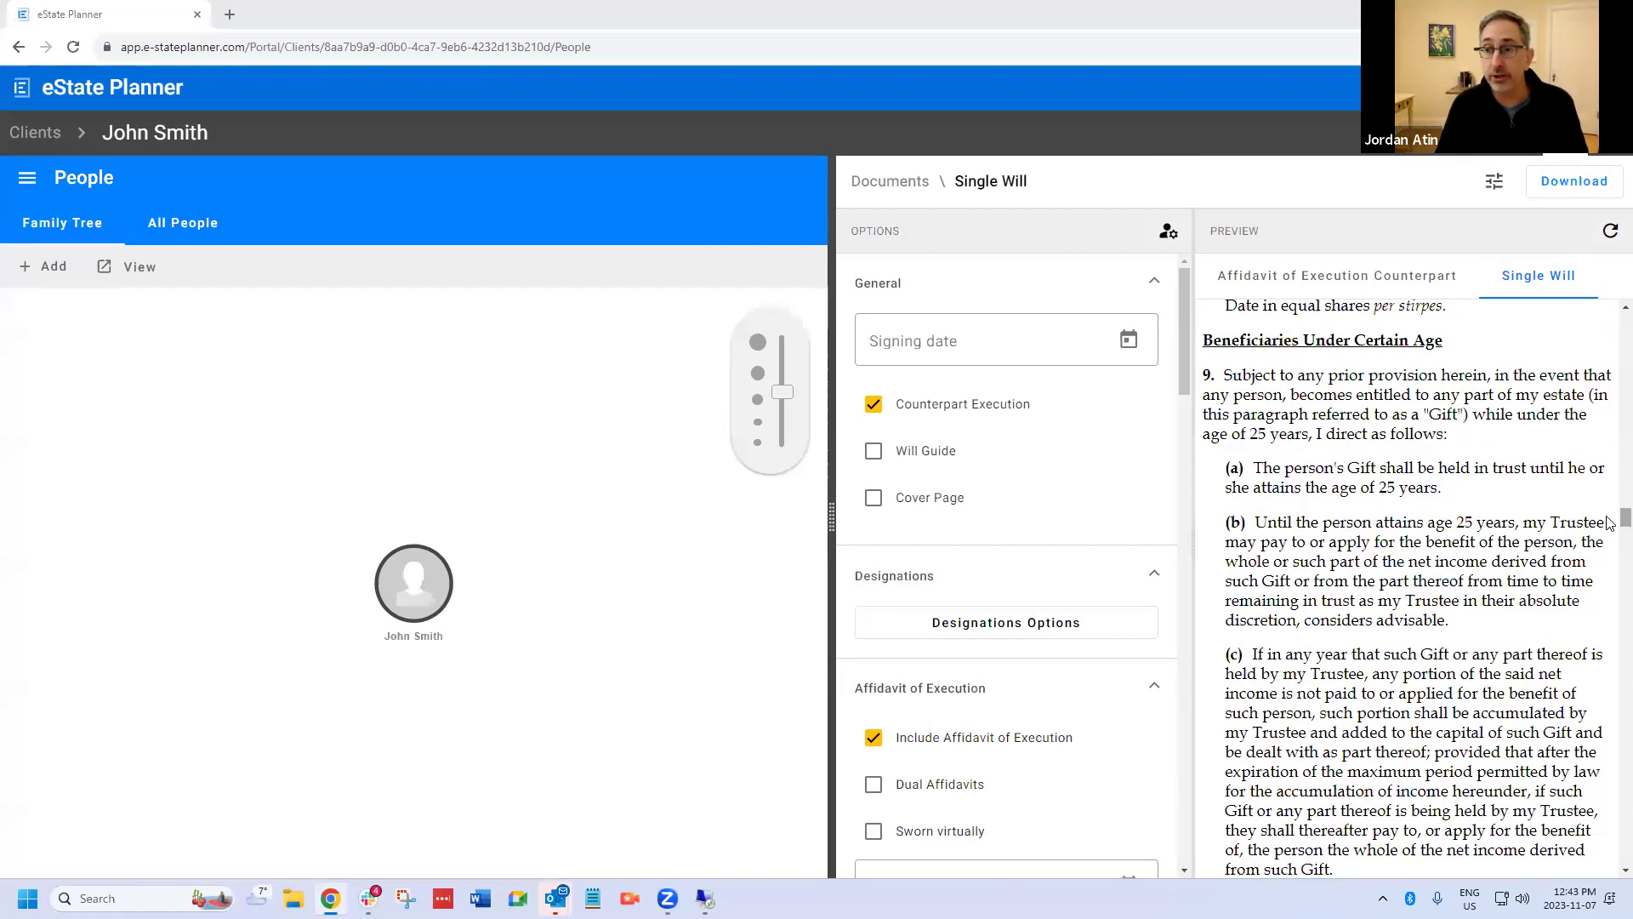
scroll(1599, 476, "up", 10)
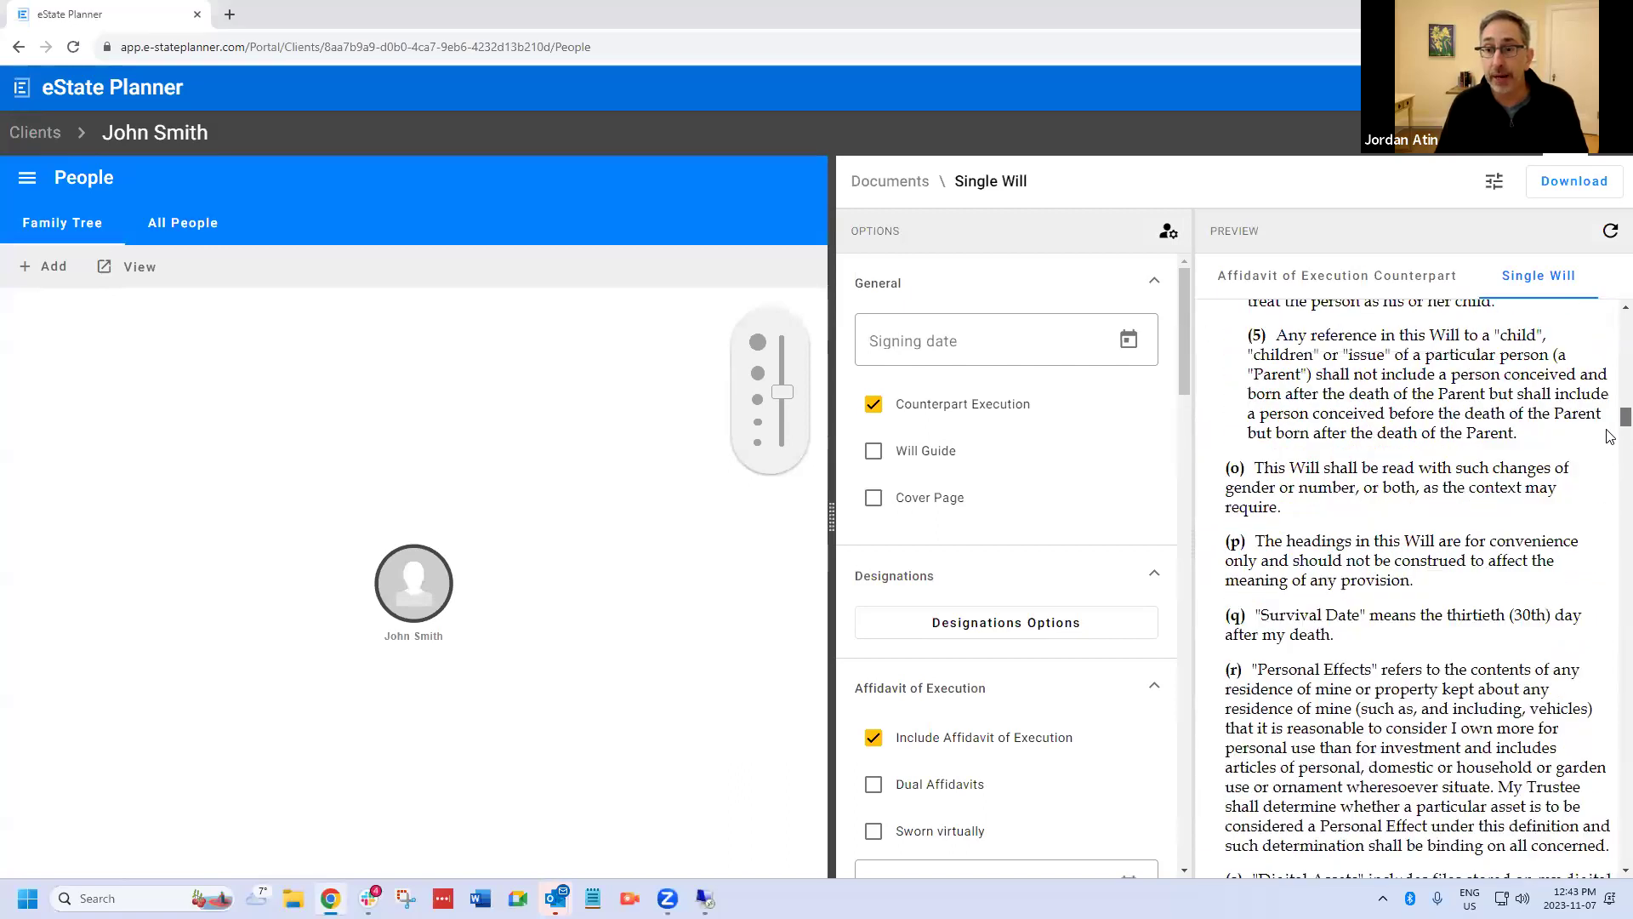
scroll(1356, 534, "up", 5)
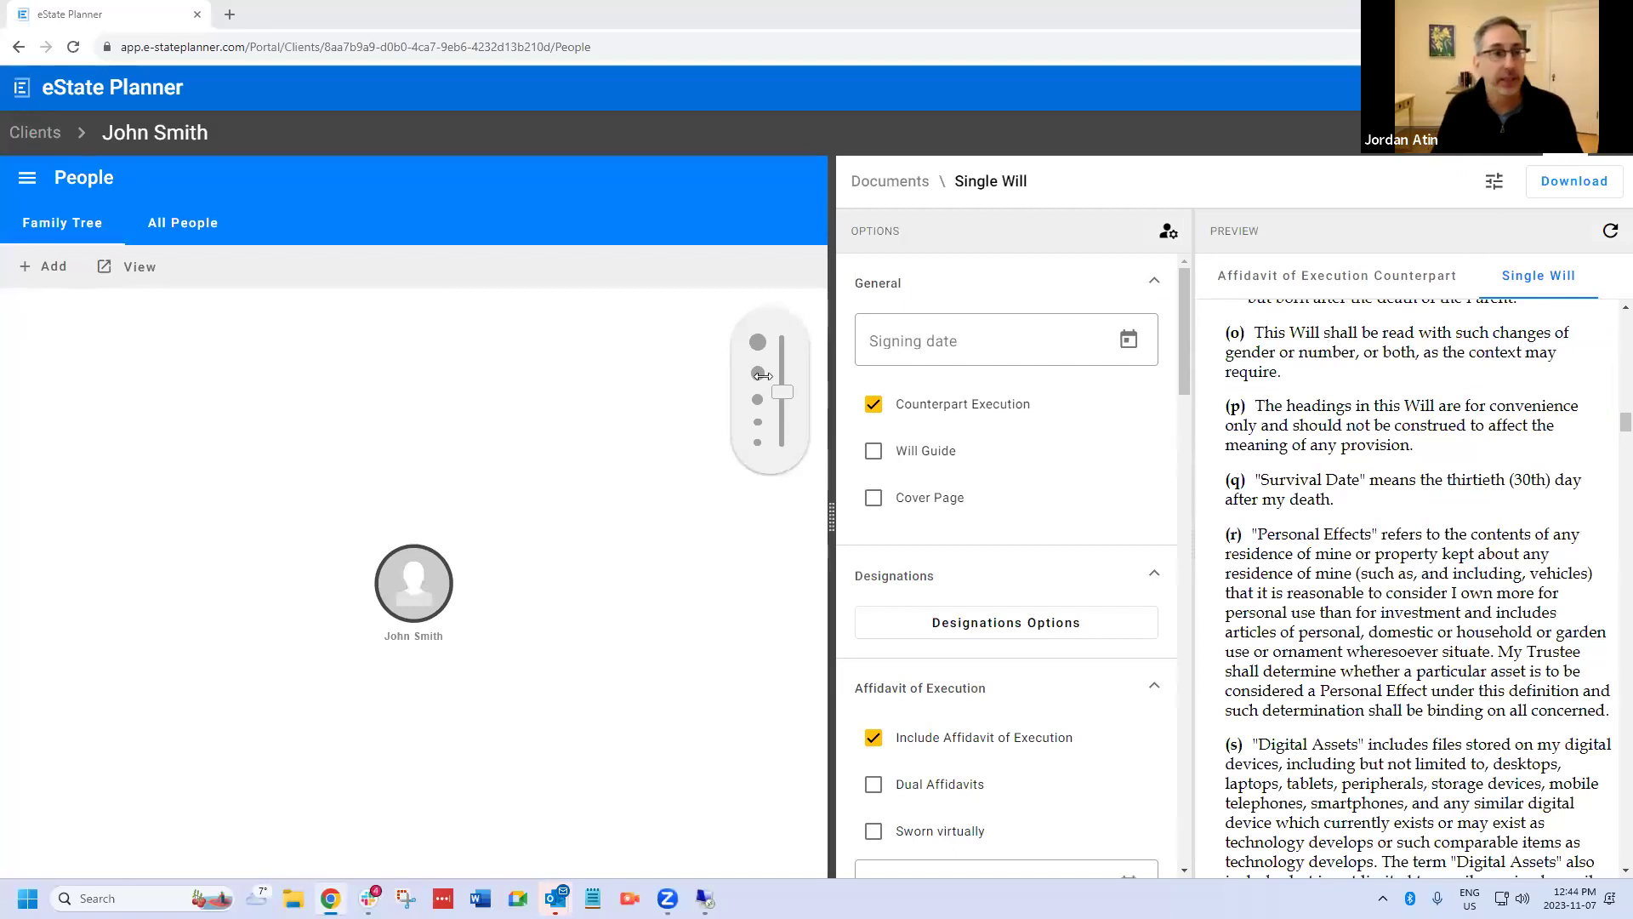
scroll(1396, 450, "down", 15)
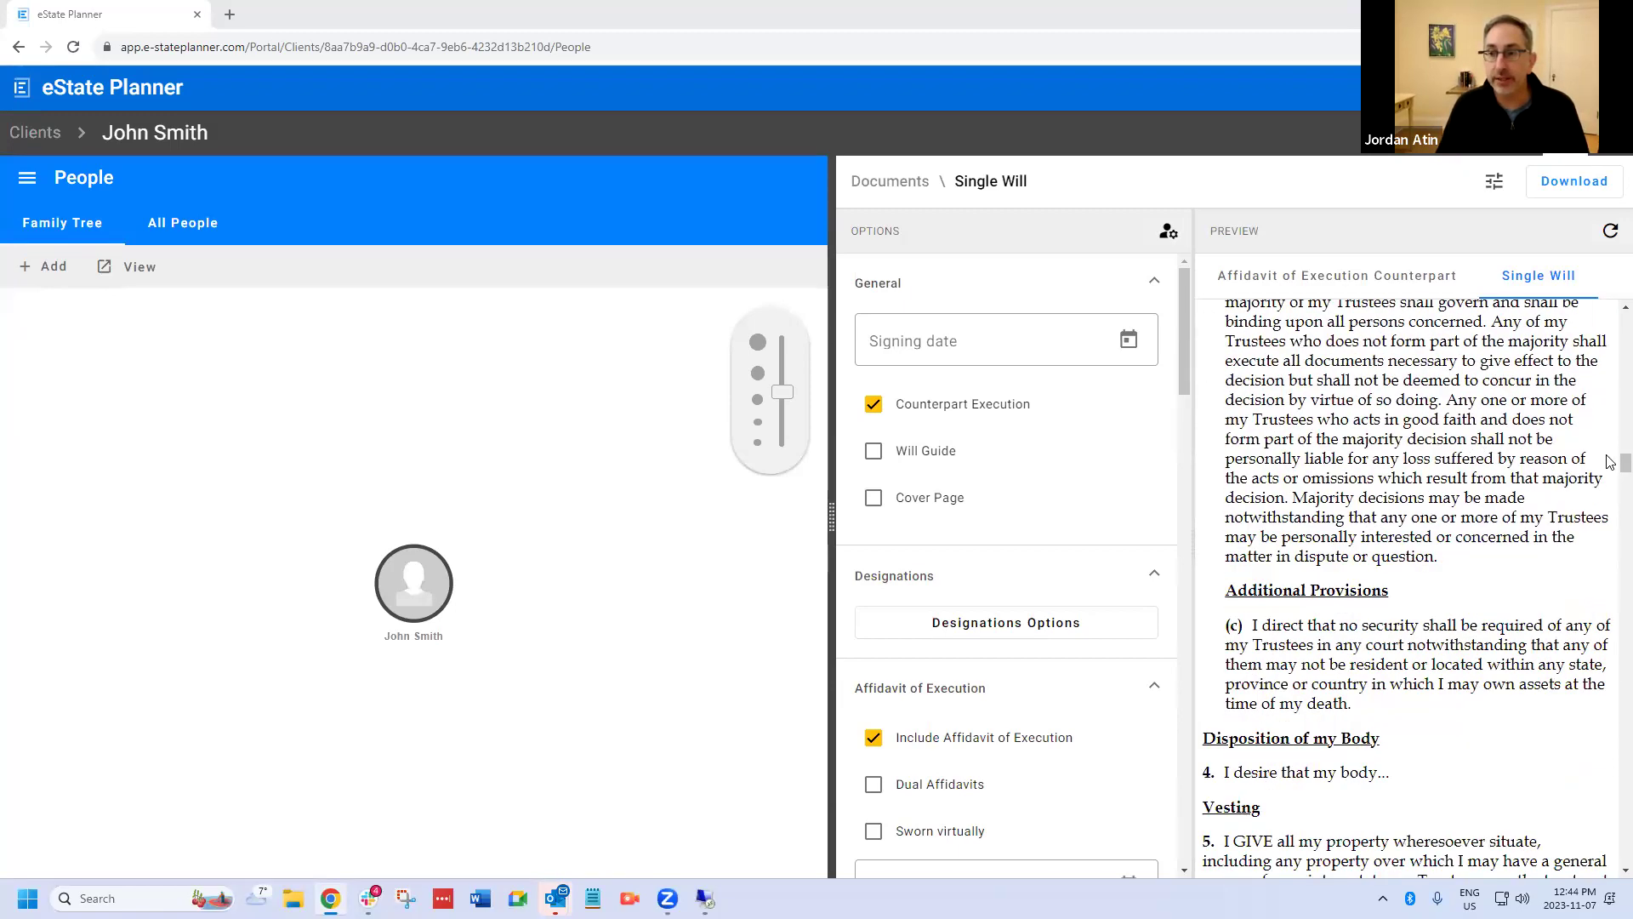
scroll(1611, 462, "down", 15)
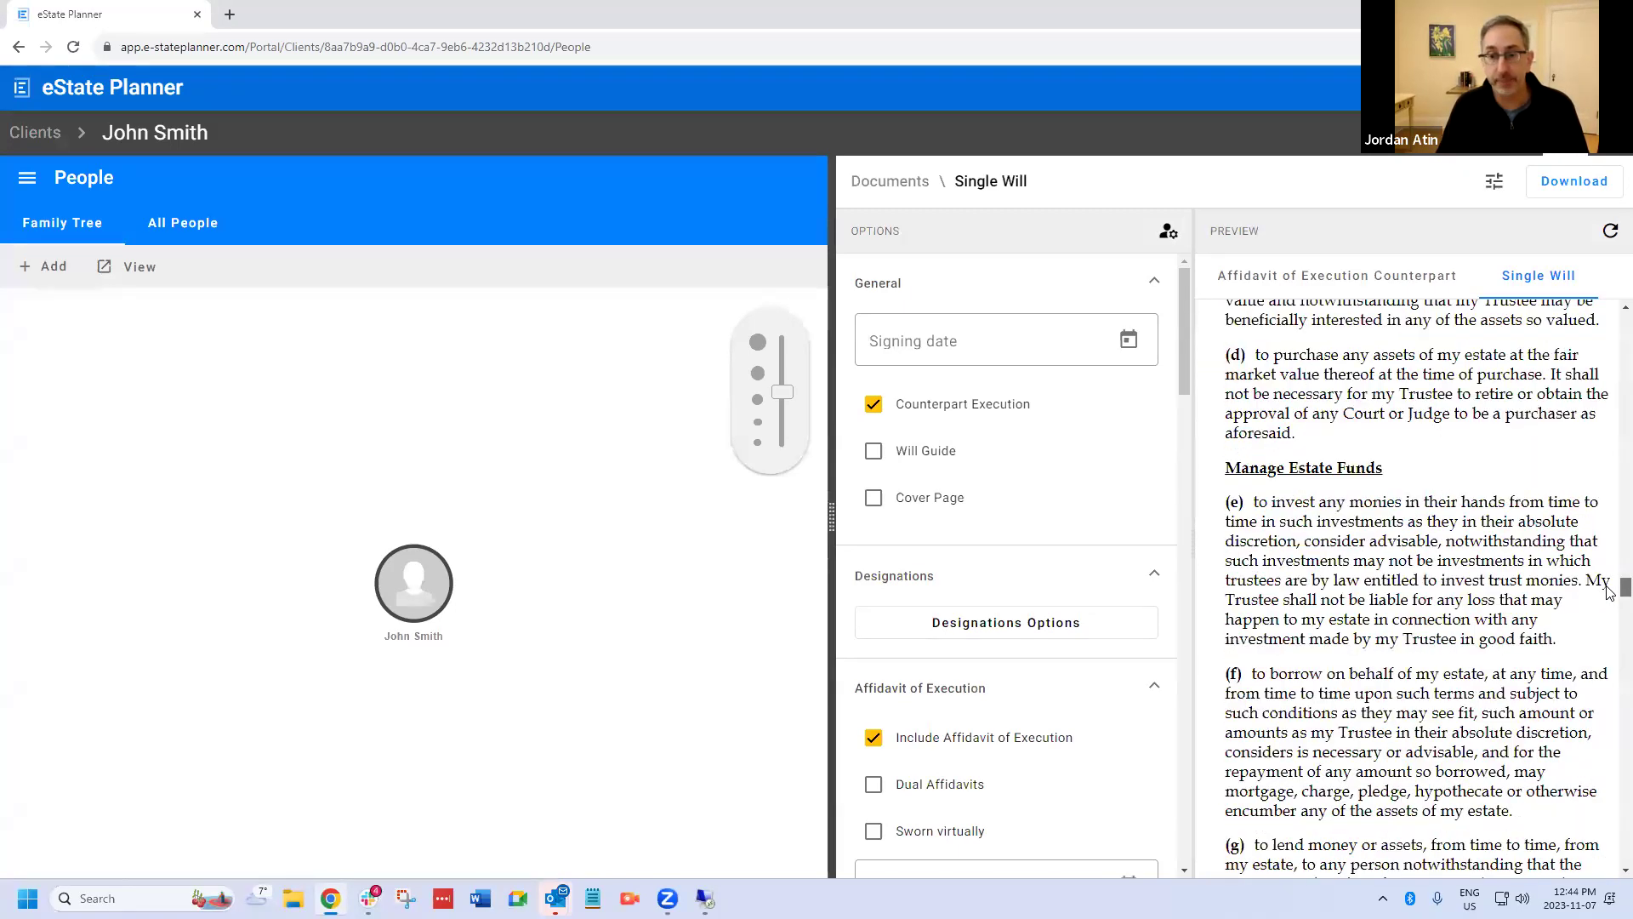
scroll(1608, 590, "up", 6)
- Include the Replacement of Trustees provision in the Single Will with Default content
scroll(1007, 582, "down", 1)
scroll(1006, 581, "down", 7)
scroll(1046, 696, "down", 5)
left_click(1031, 671)
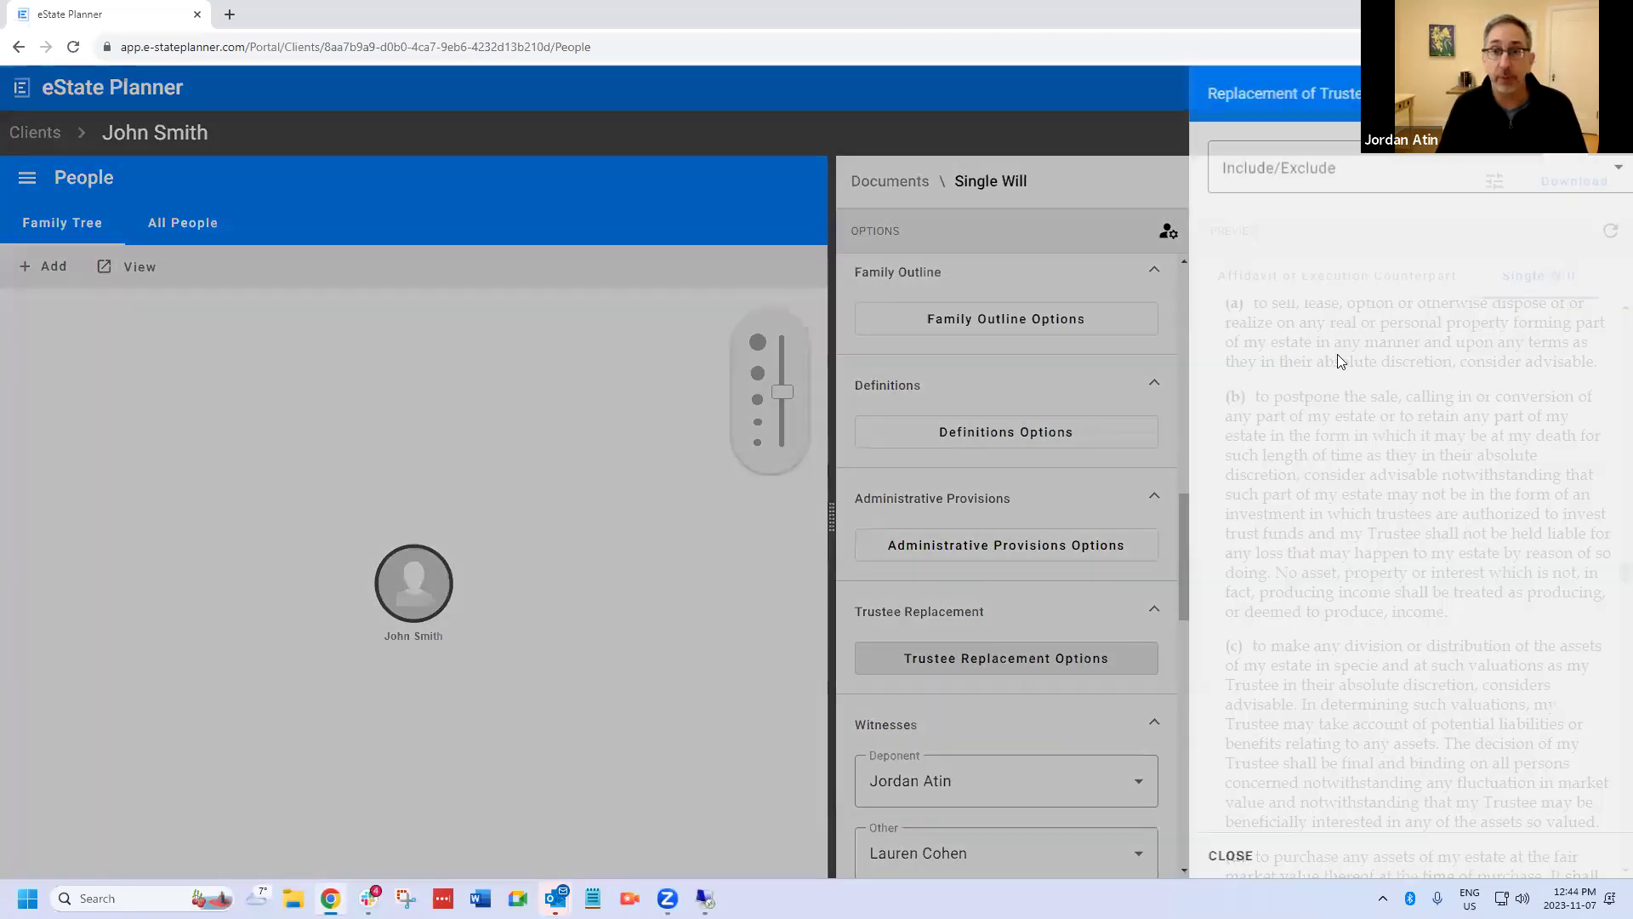
left_click(1329, 167)
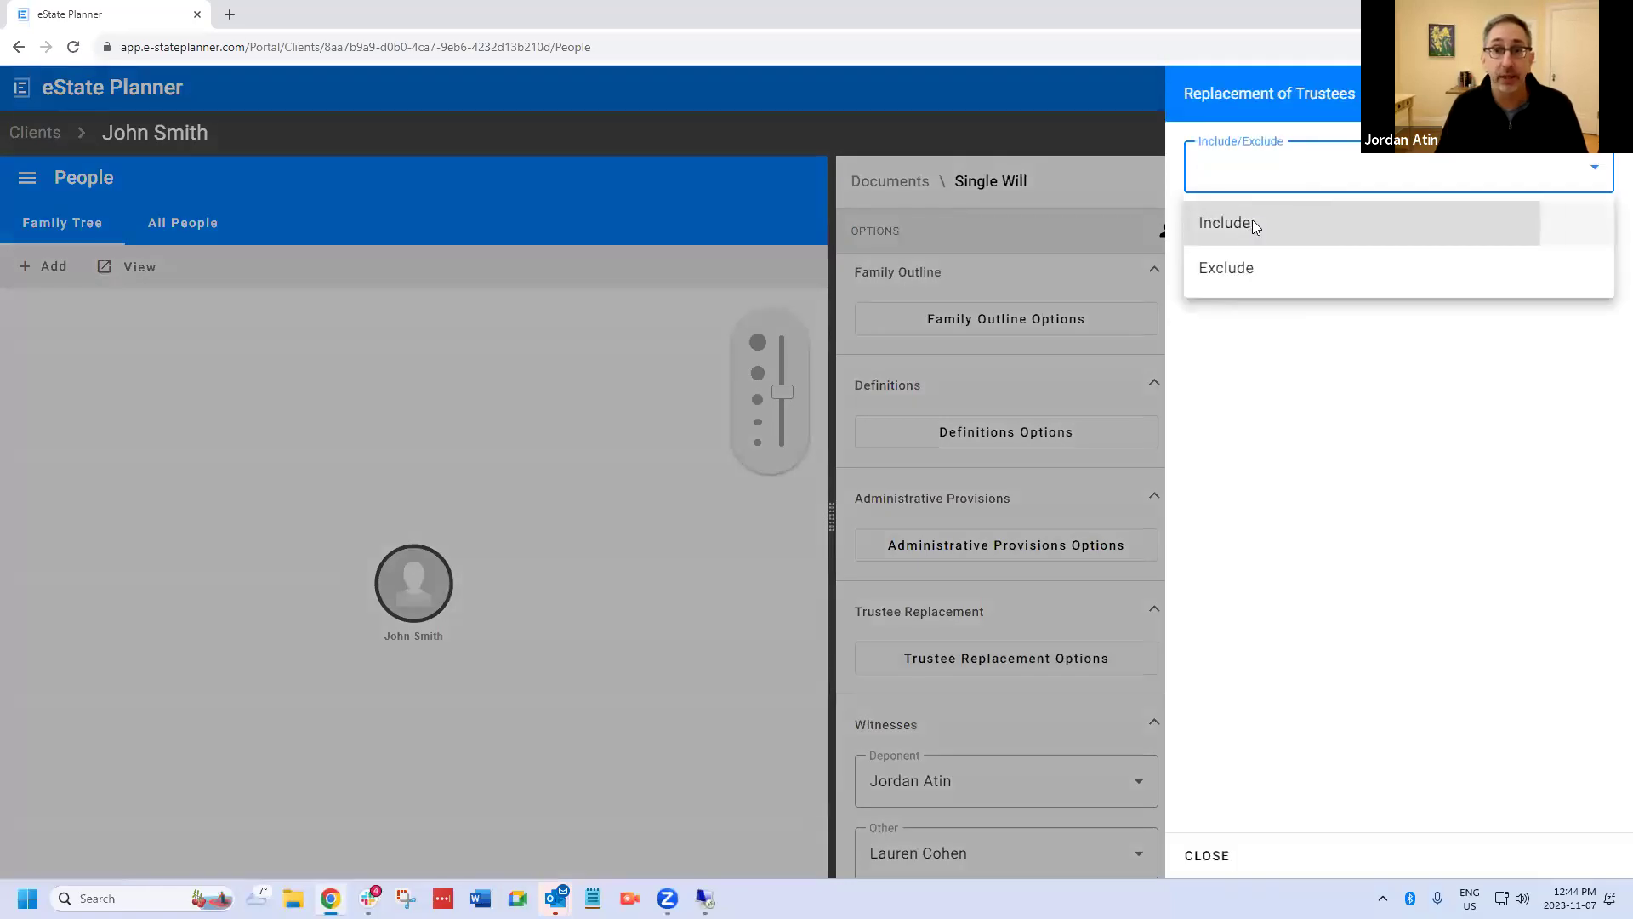
left_click(1252, 220)
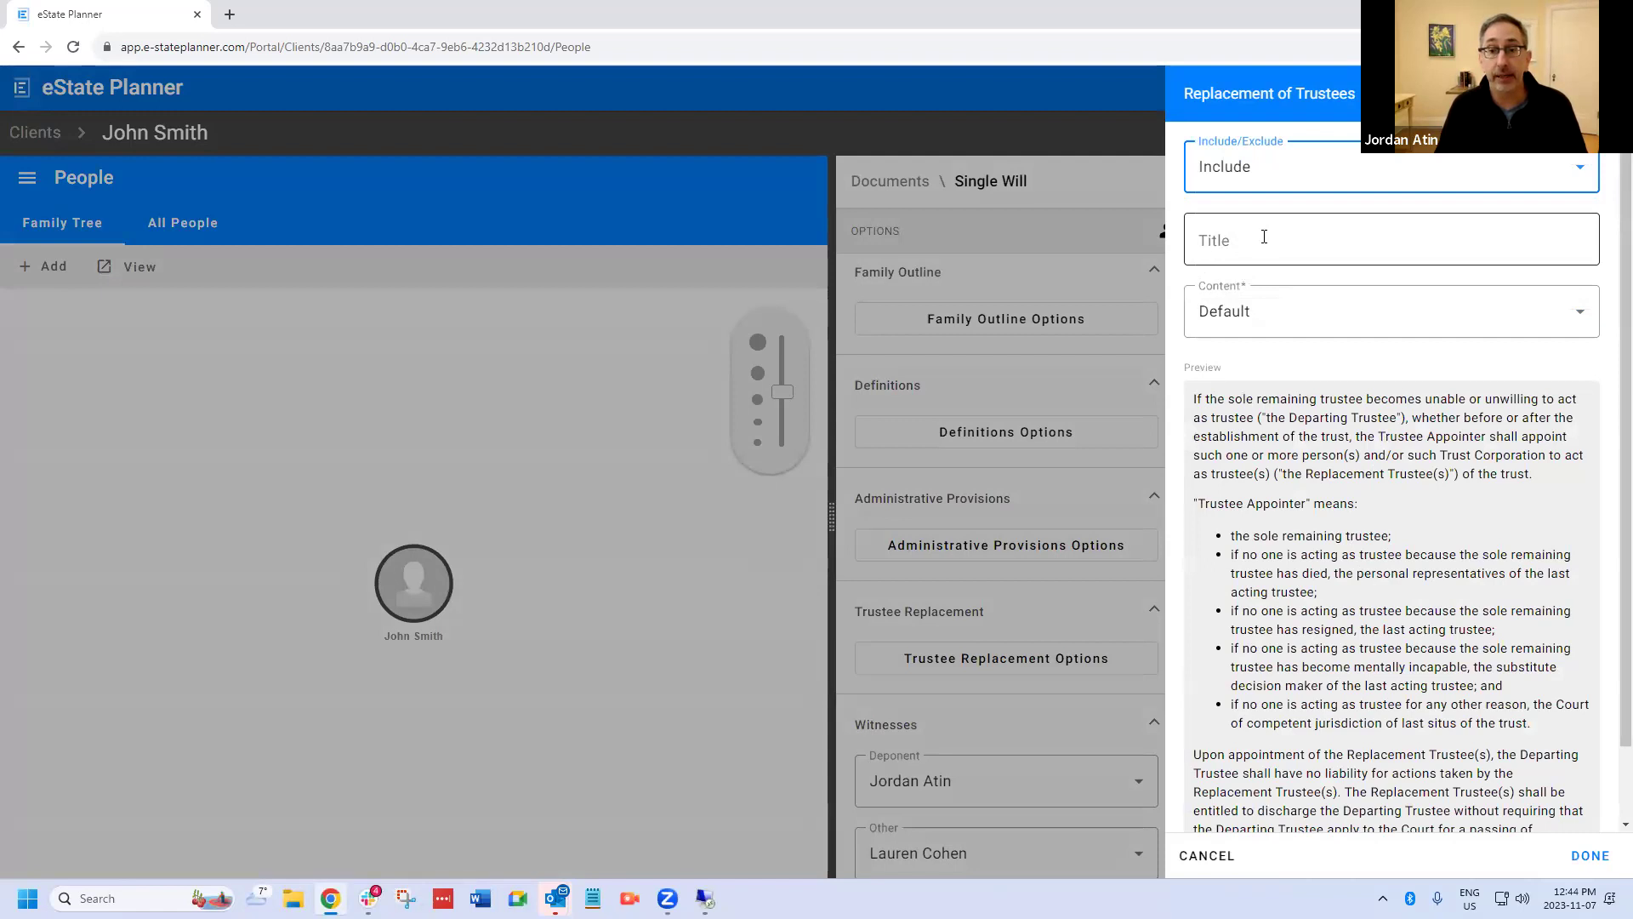
left_click(1285, 330)
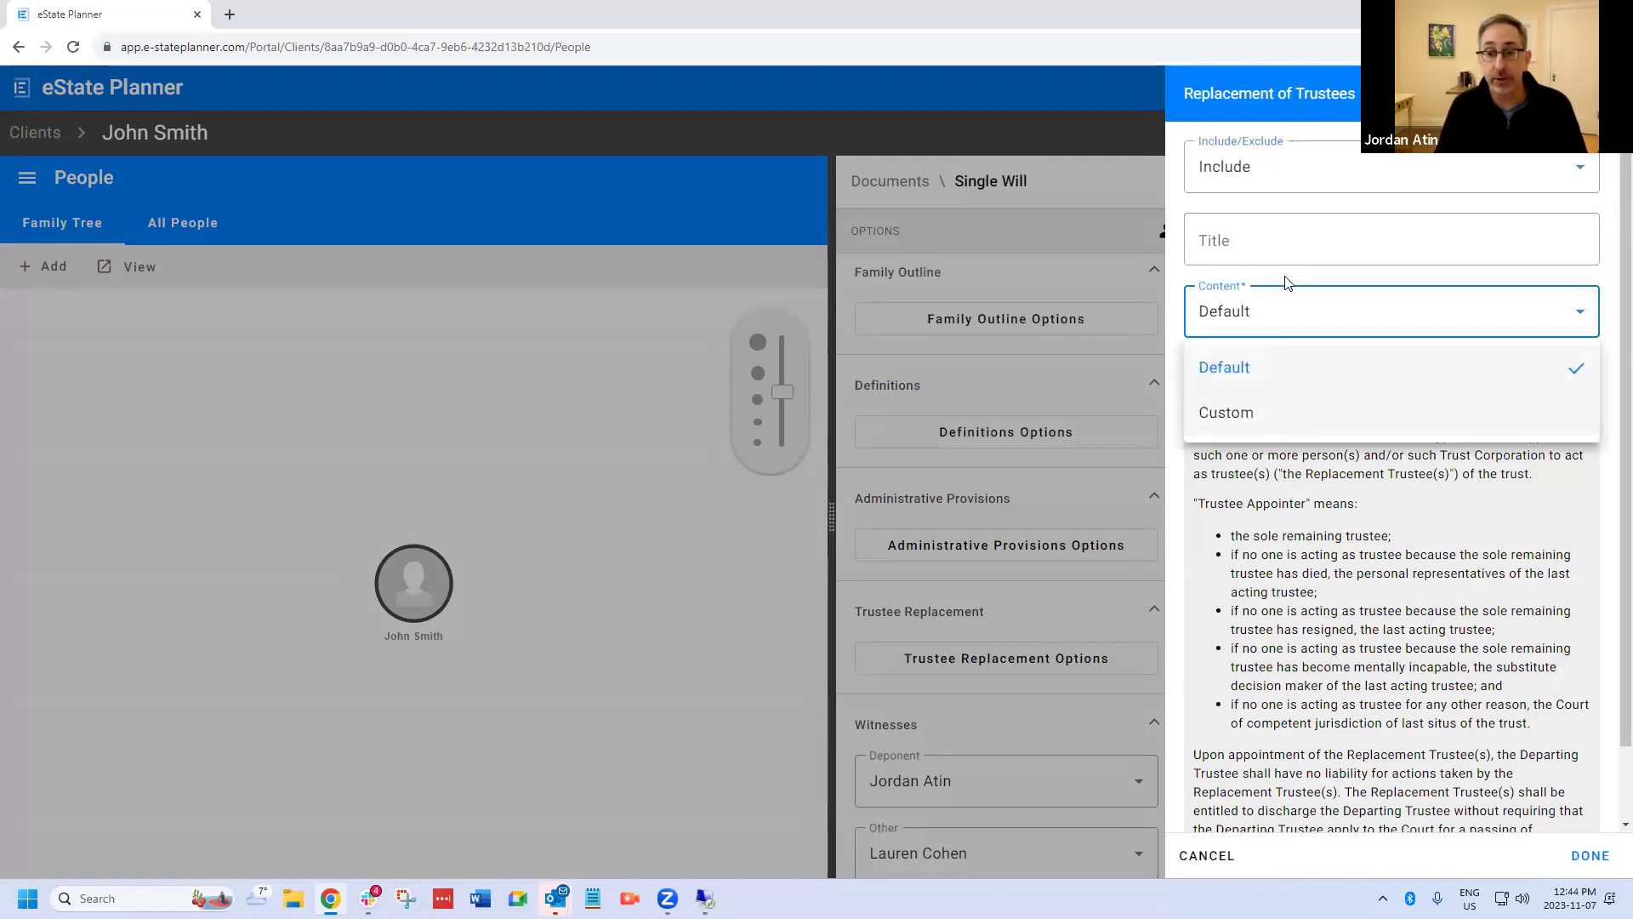
left_click(1599, 866)
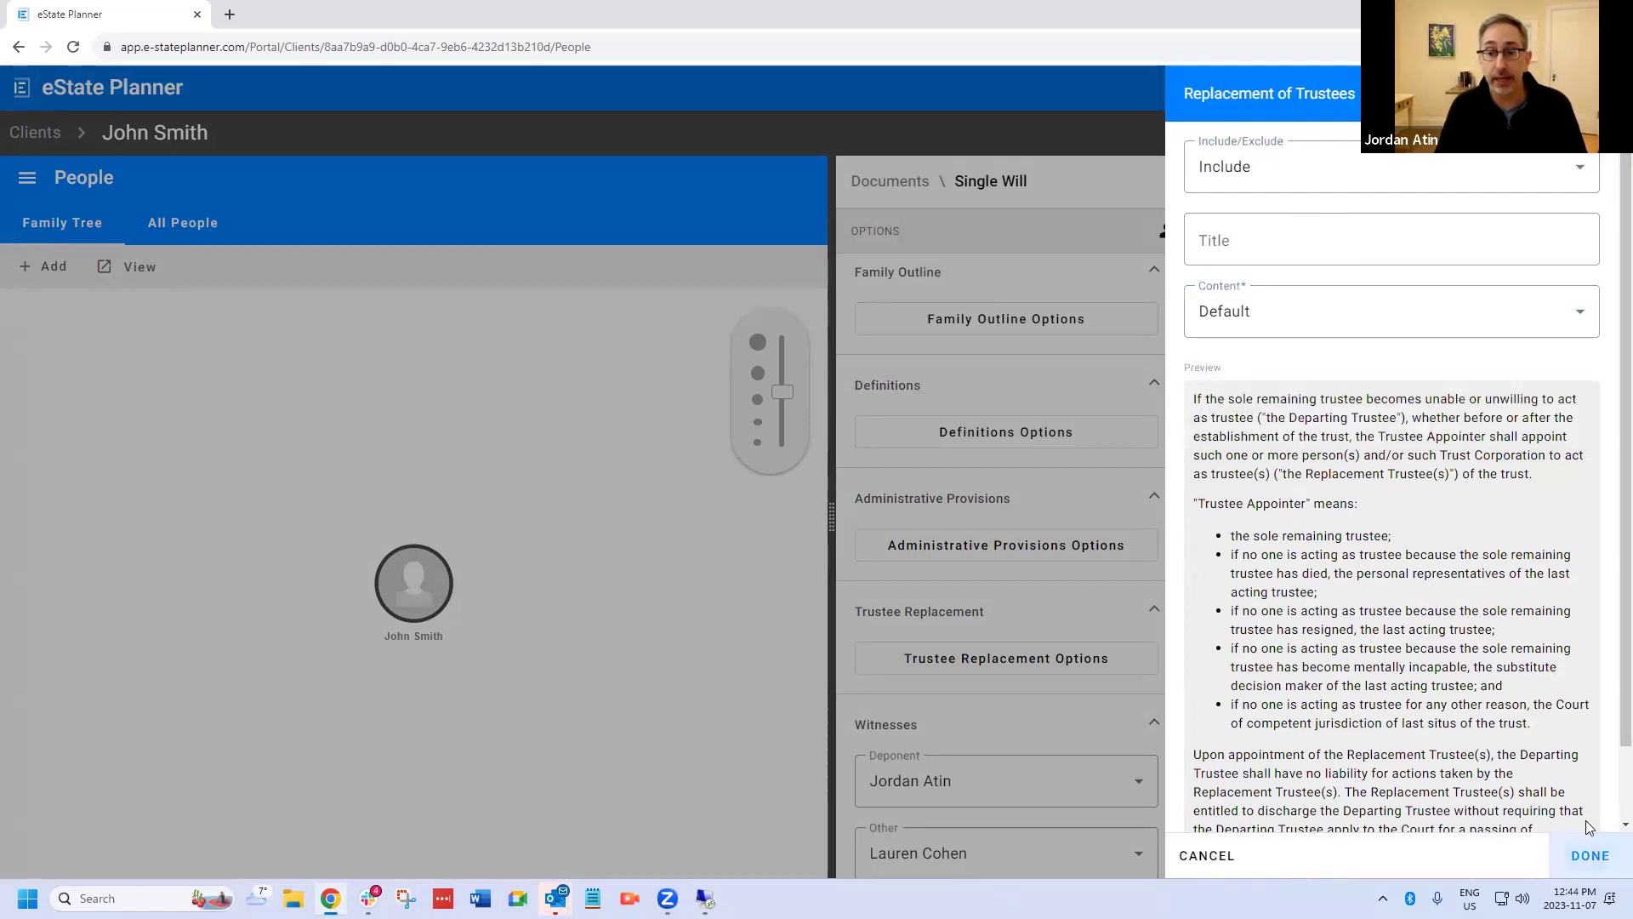
left_click(1590, 857)
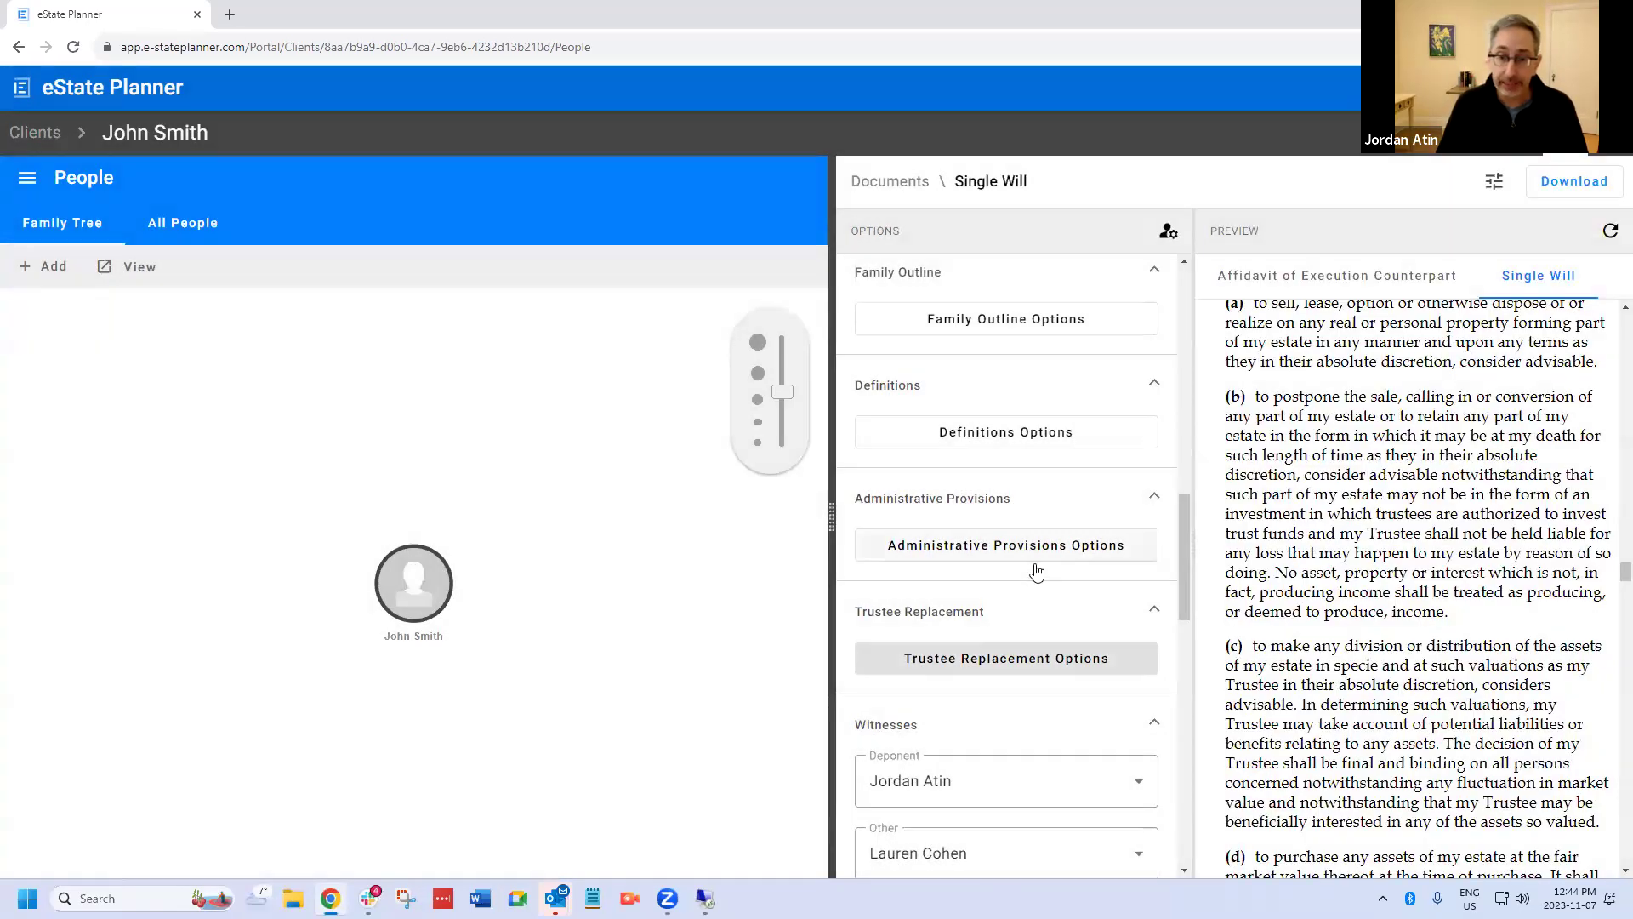
- Examine the trustee replacement wording in clause 12 of the Single Will preview, including the meaning of "Trustee Appointer"
scroll(1375, 576, "down", 10)
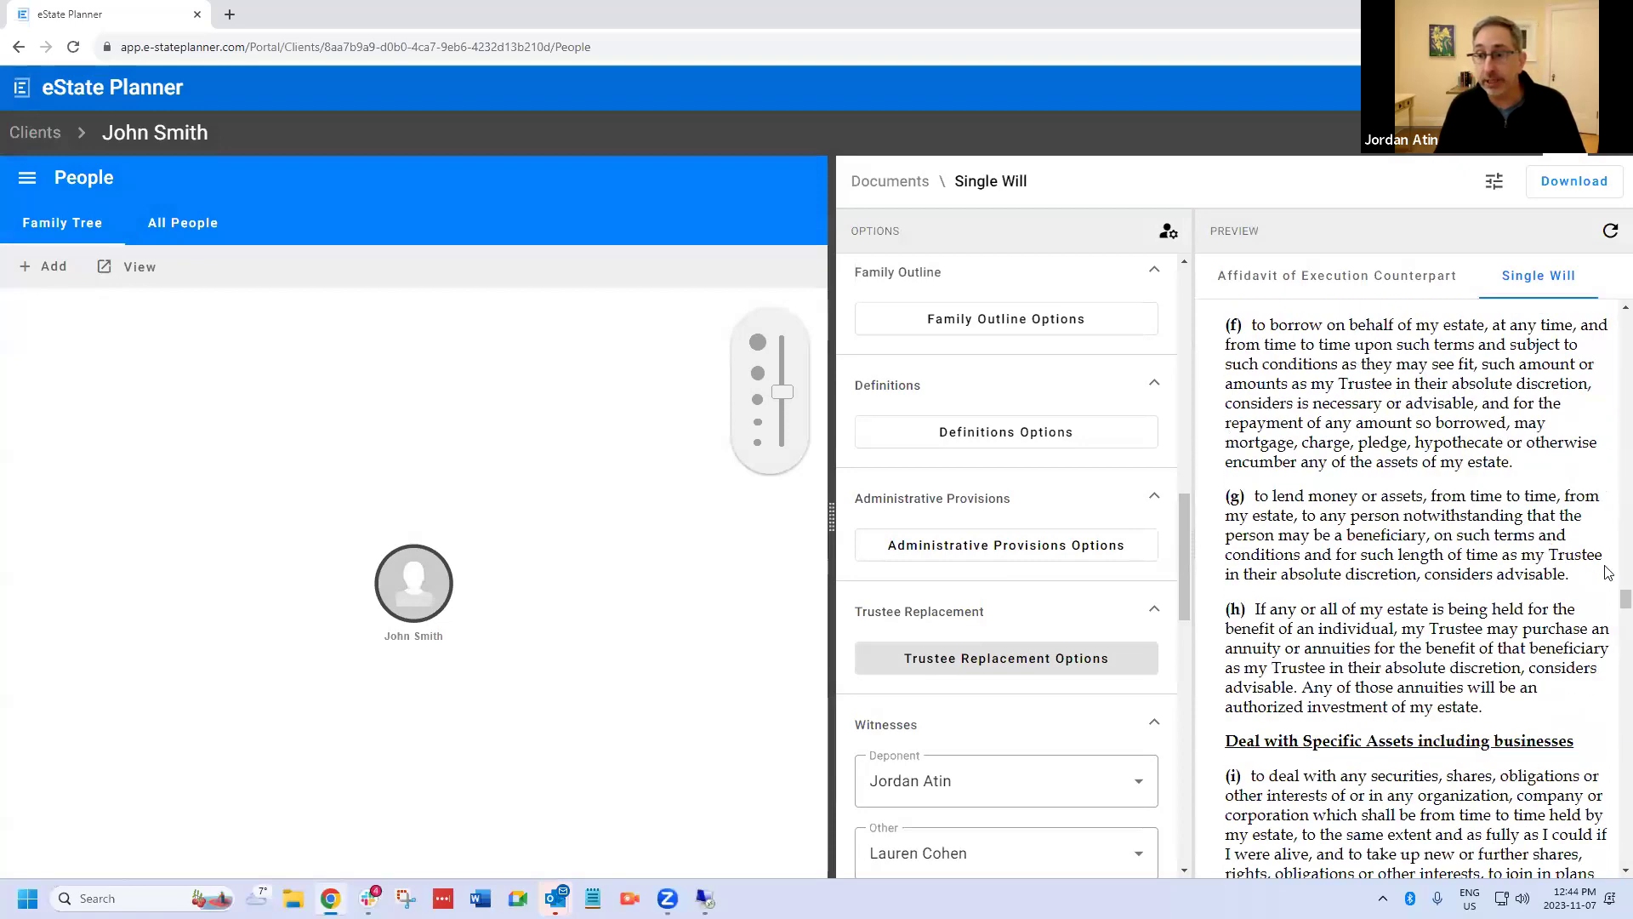
scroll(1610, 644, "down", 1)
scroll(1610, 644, "down", 20)
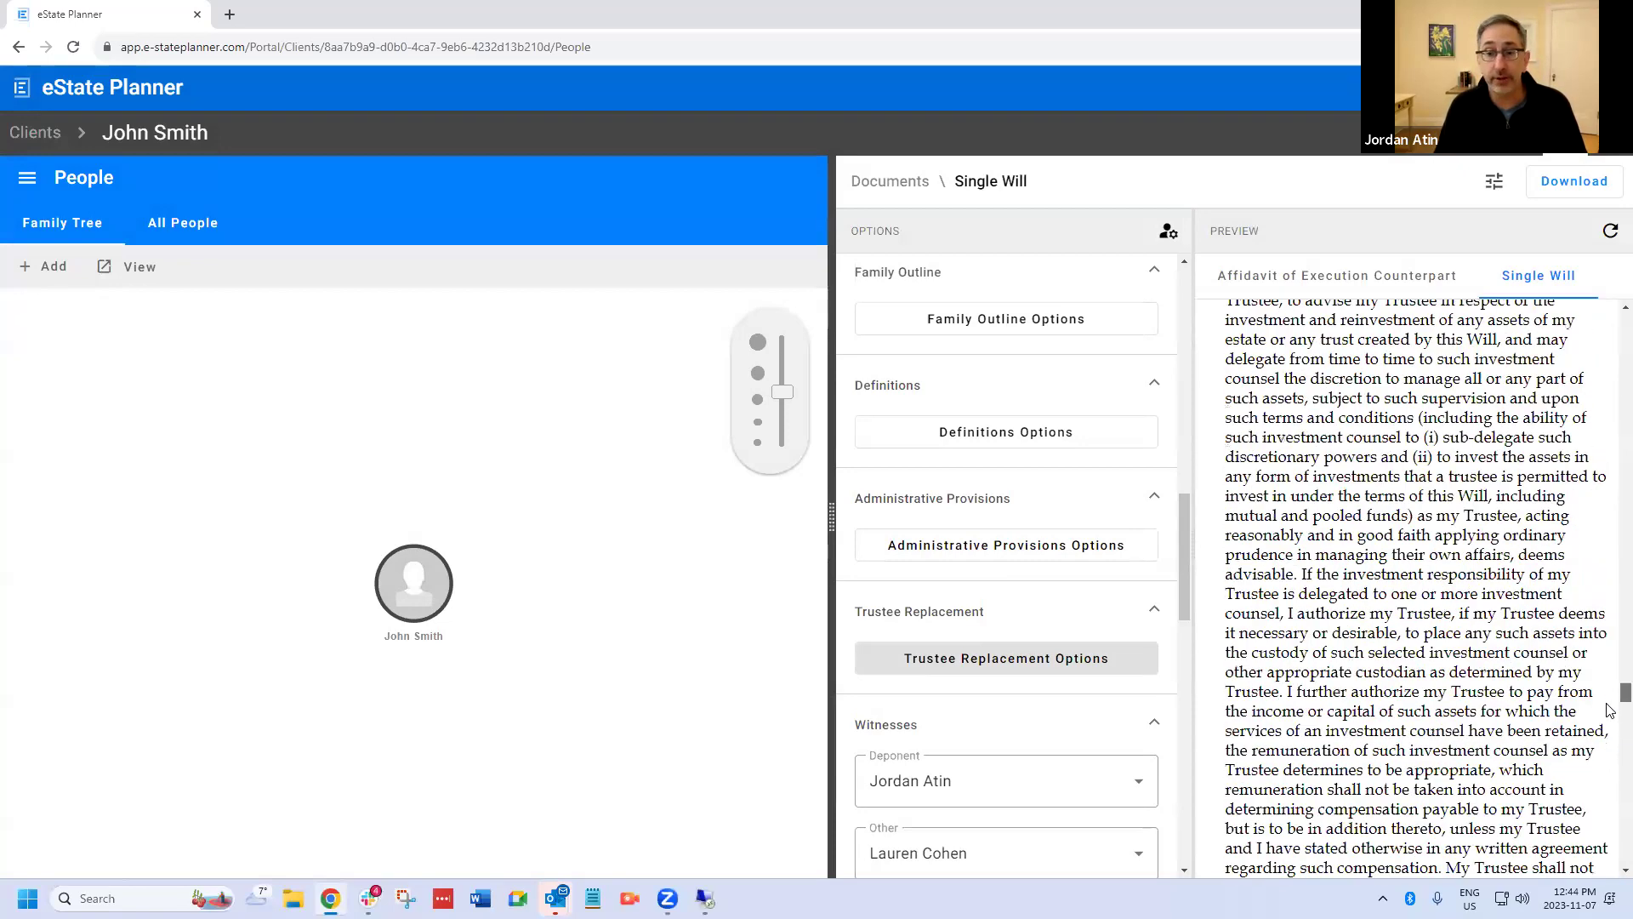
scroll(1610, 783, "down", 15)
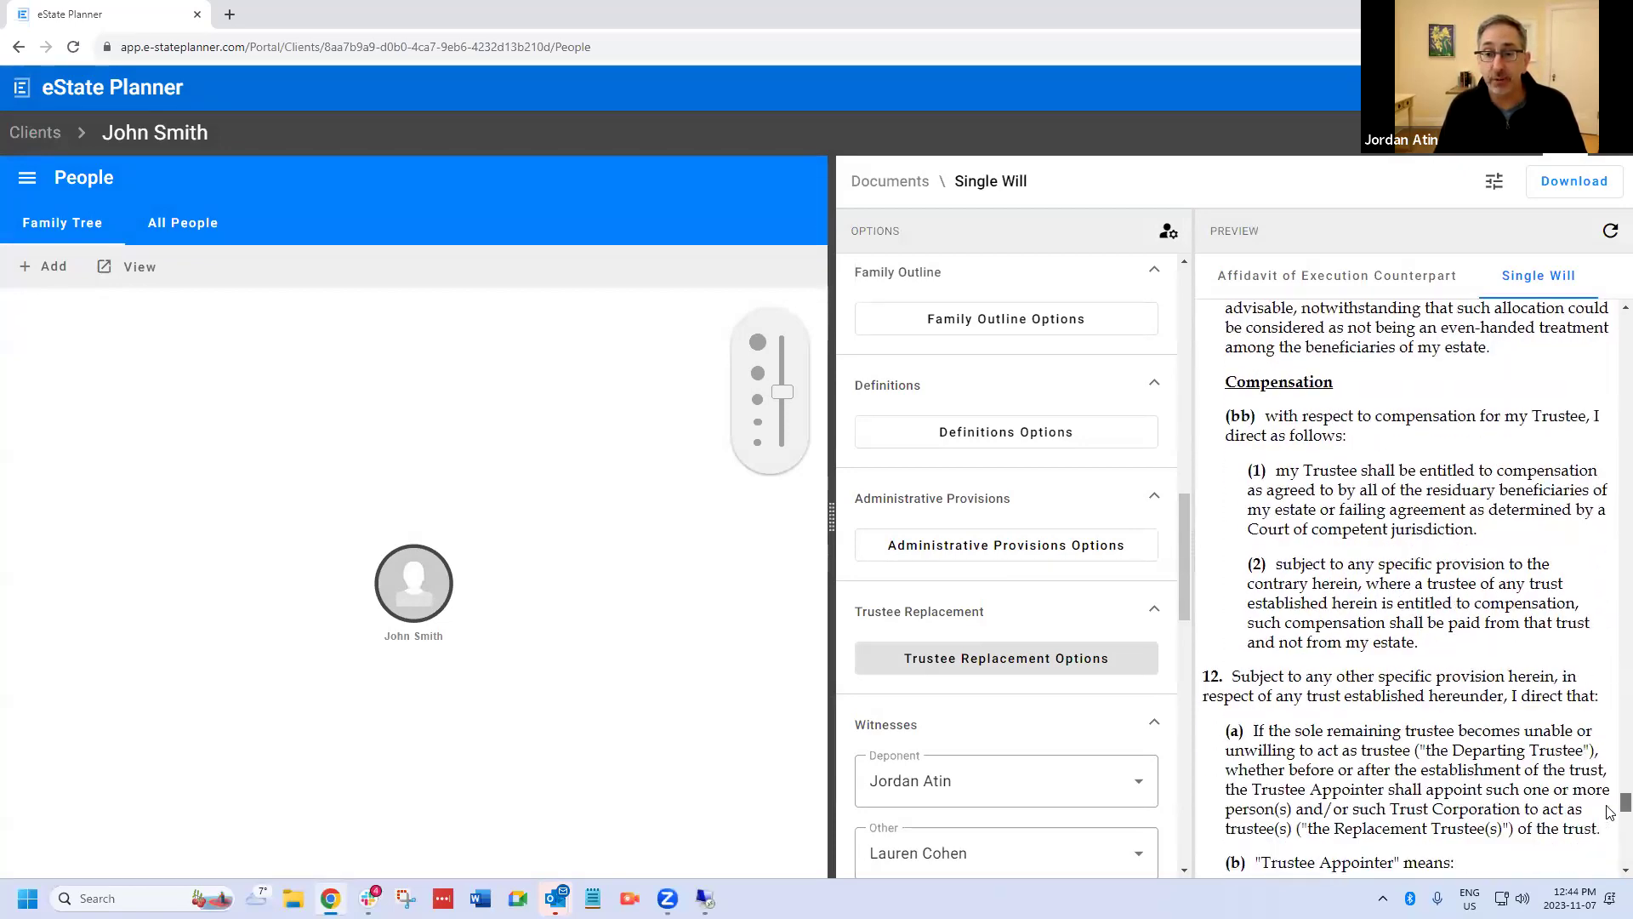
scroll(1610, 823, "up", 6)
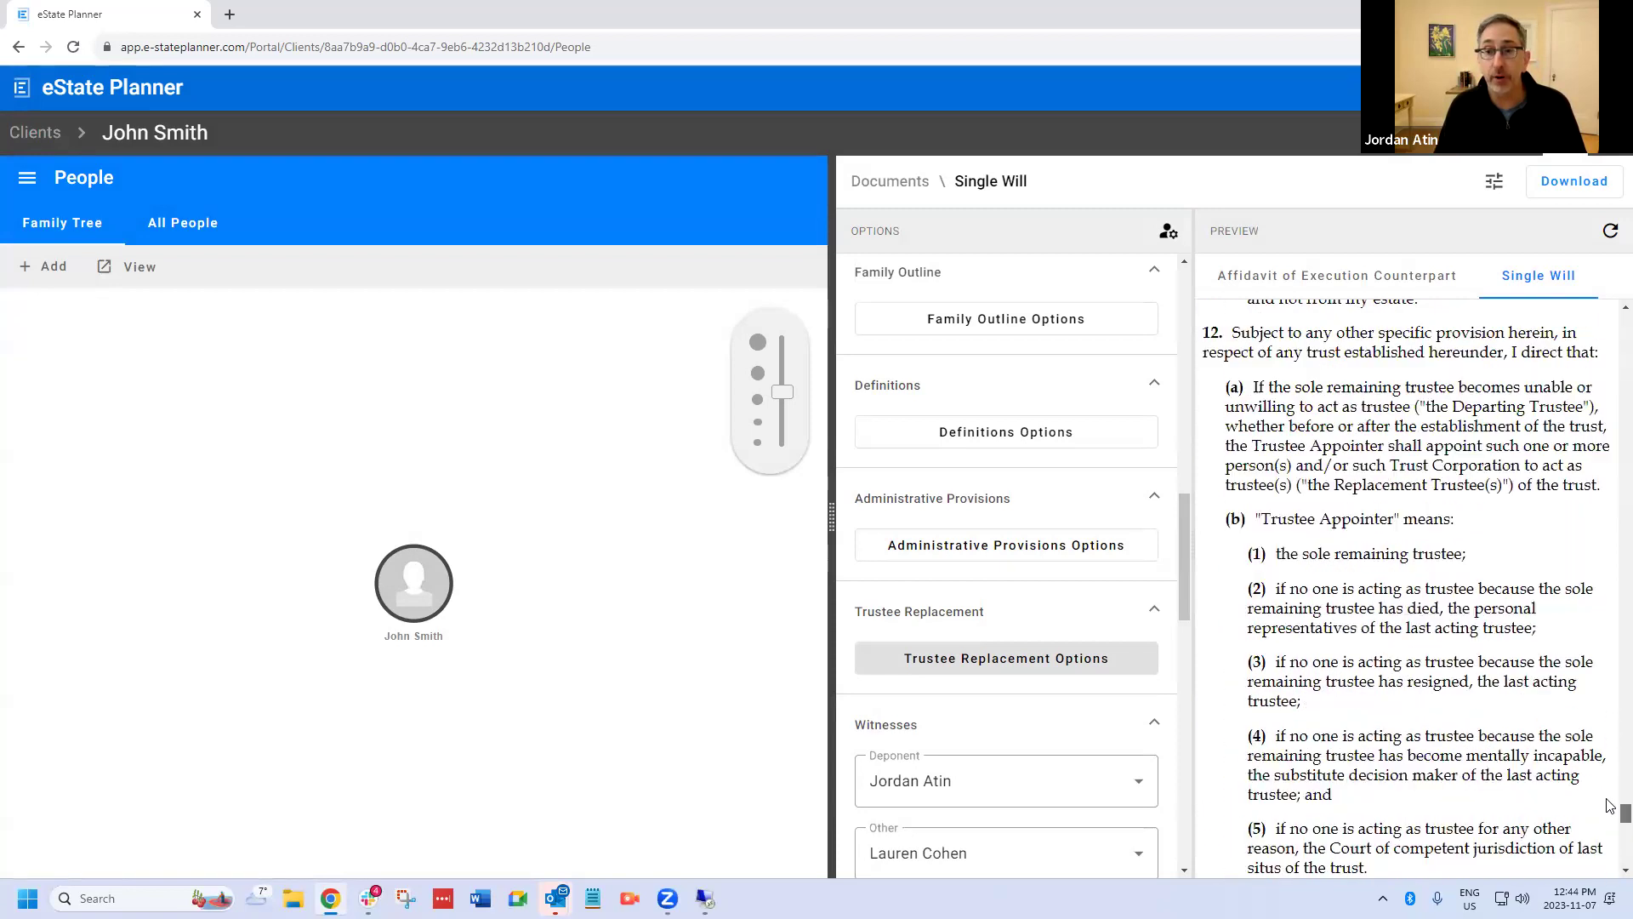
scroll(1558, 773, "down", 2)
scroll(1349, 764, "down", 4)
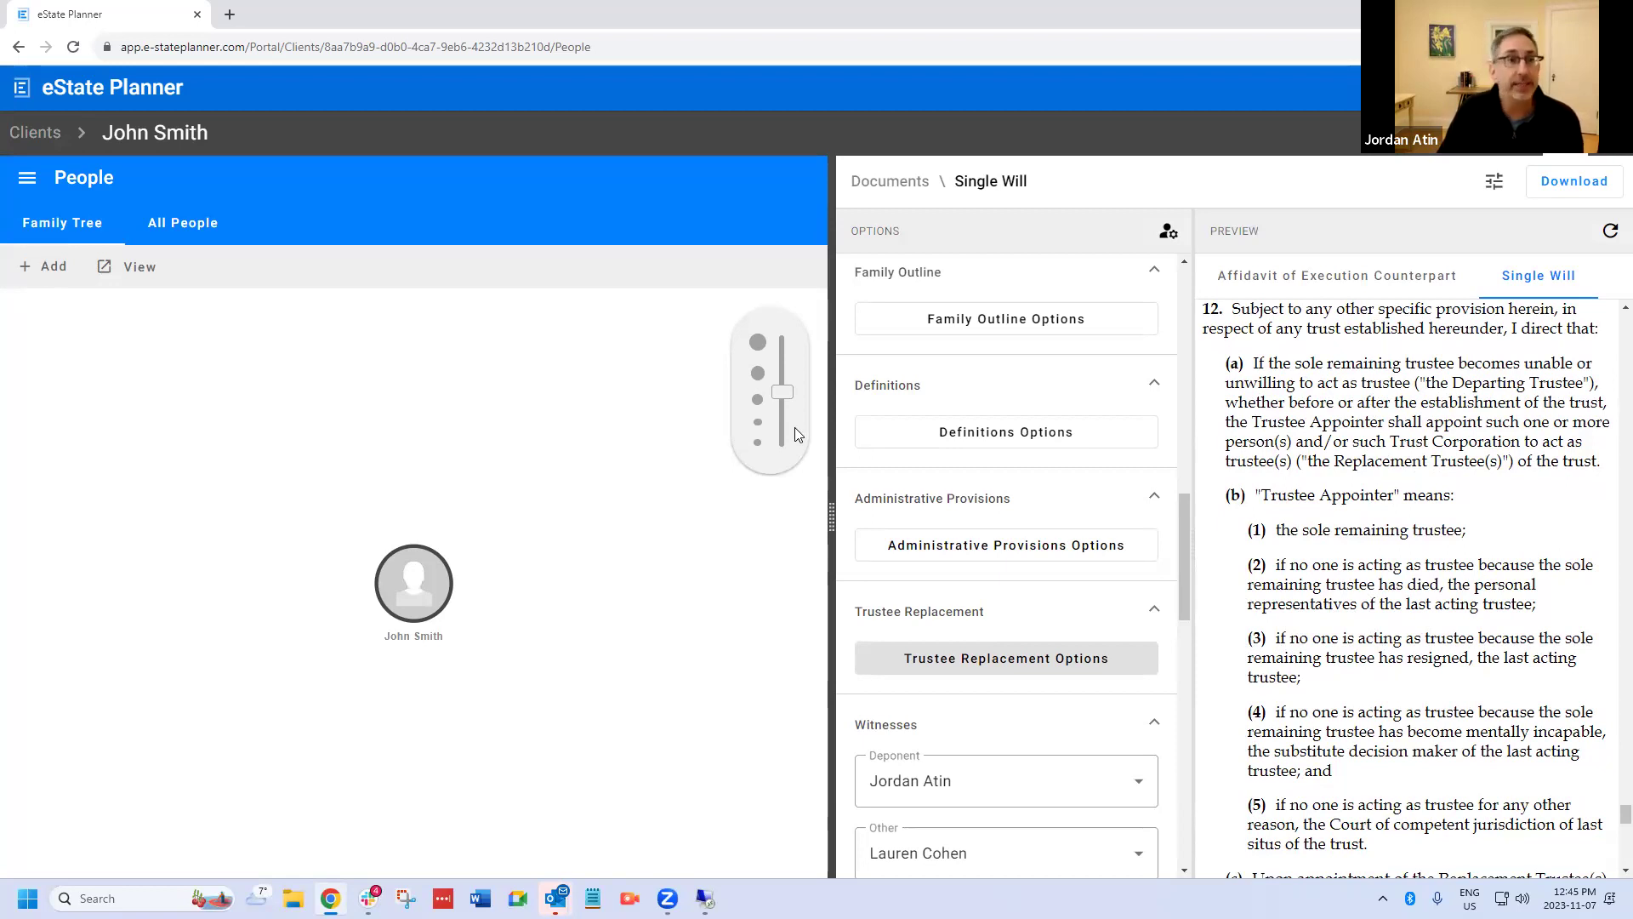
- Return to the client's document list, widen the family tree area and open the Short Will
left_click(861, 184)
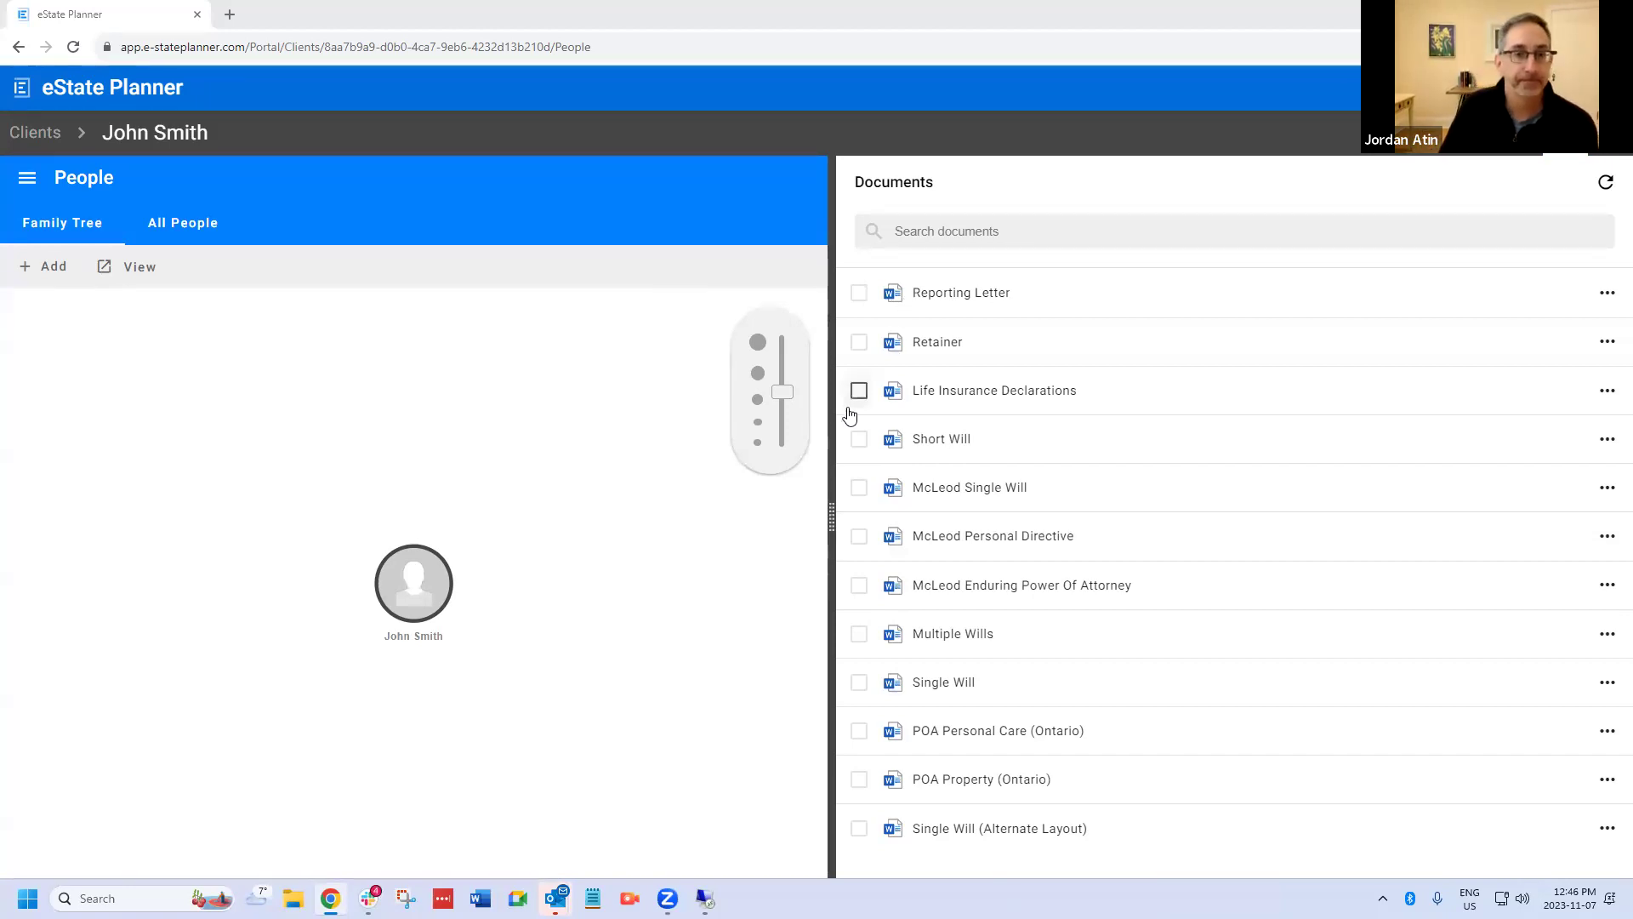
left_click_drag(832, 513, 1004, 526)
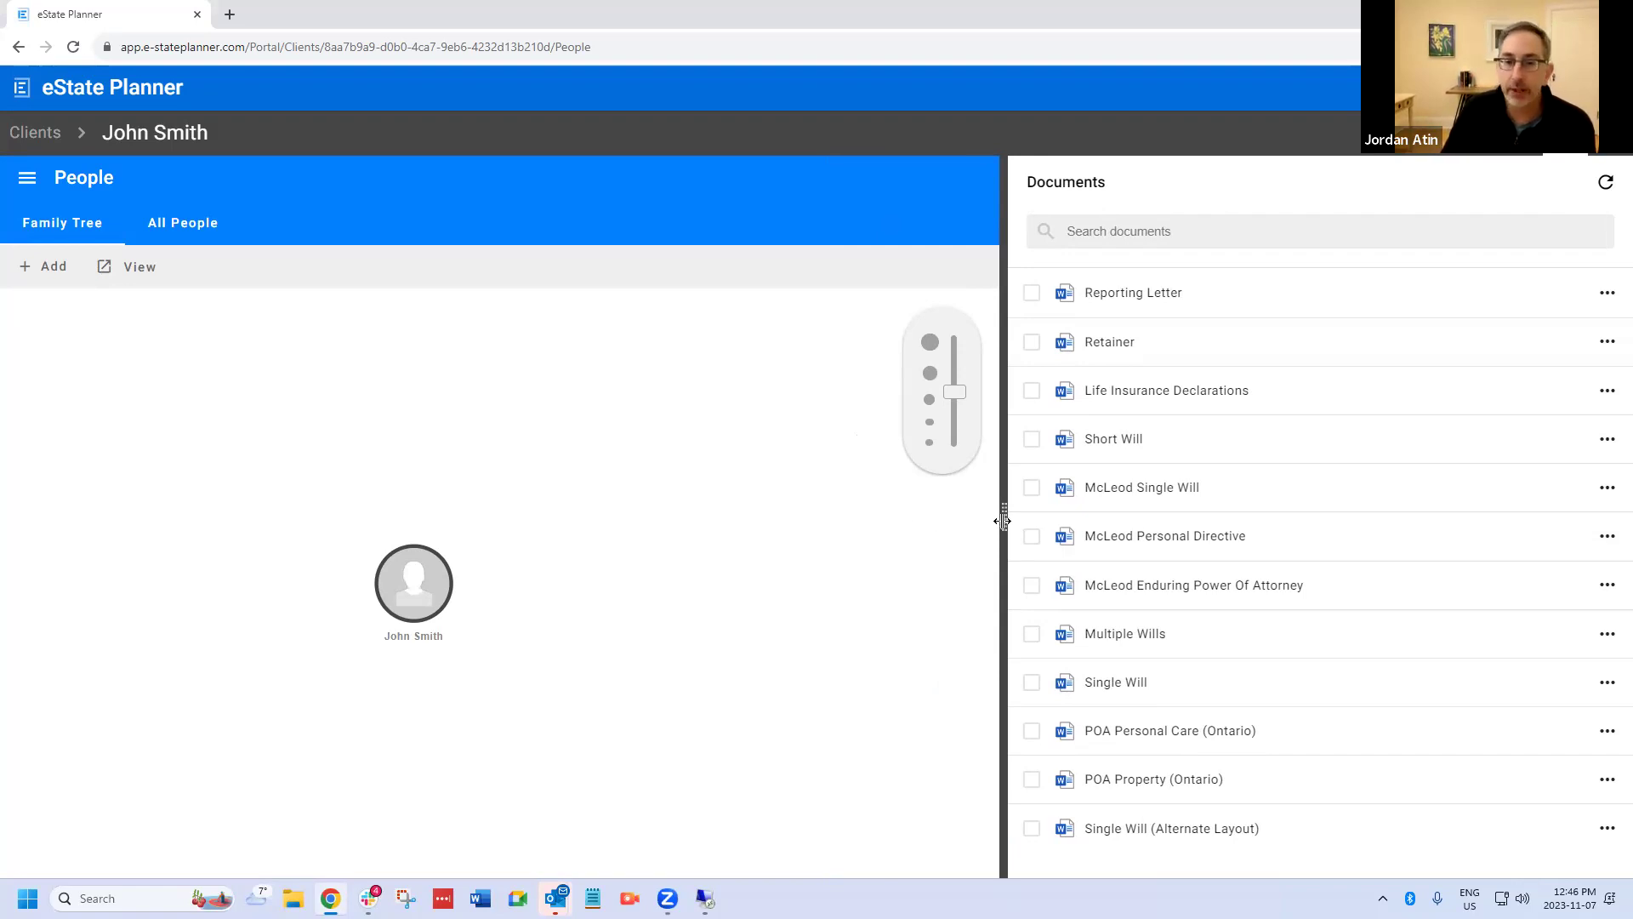
mouse_move(1004, 518)
left_mouse_down()
mouse_move(1042, 528)
mouse_move(1009, 515)
left_mouse_up()
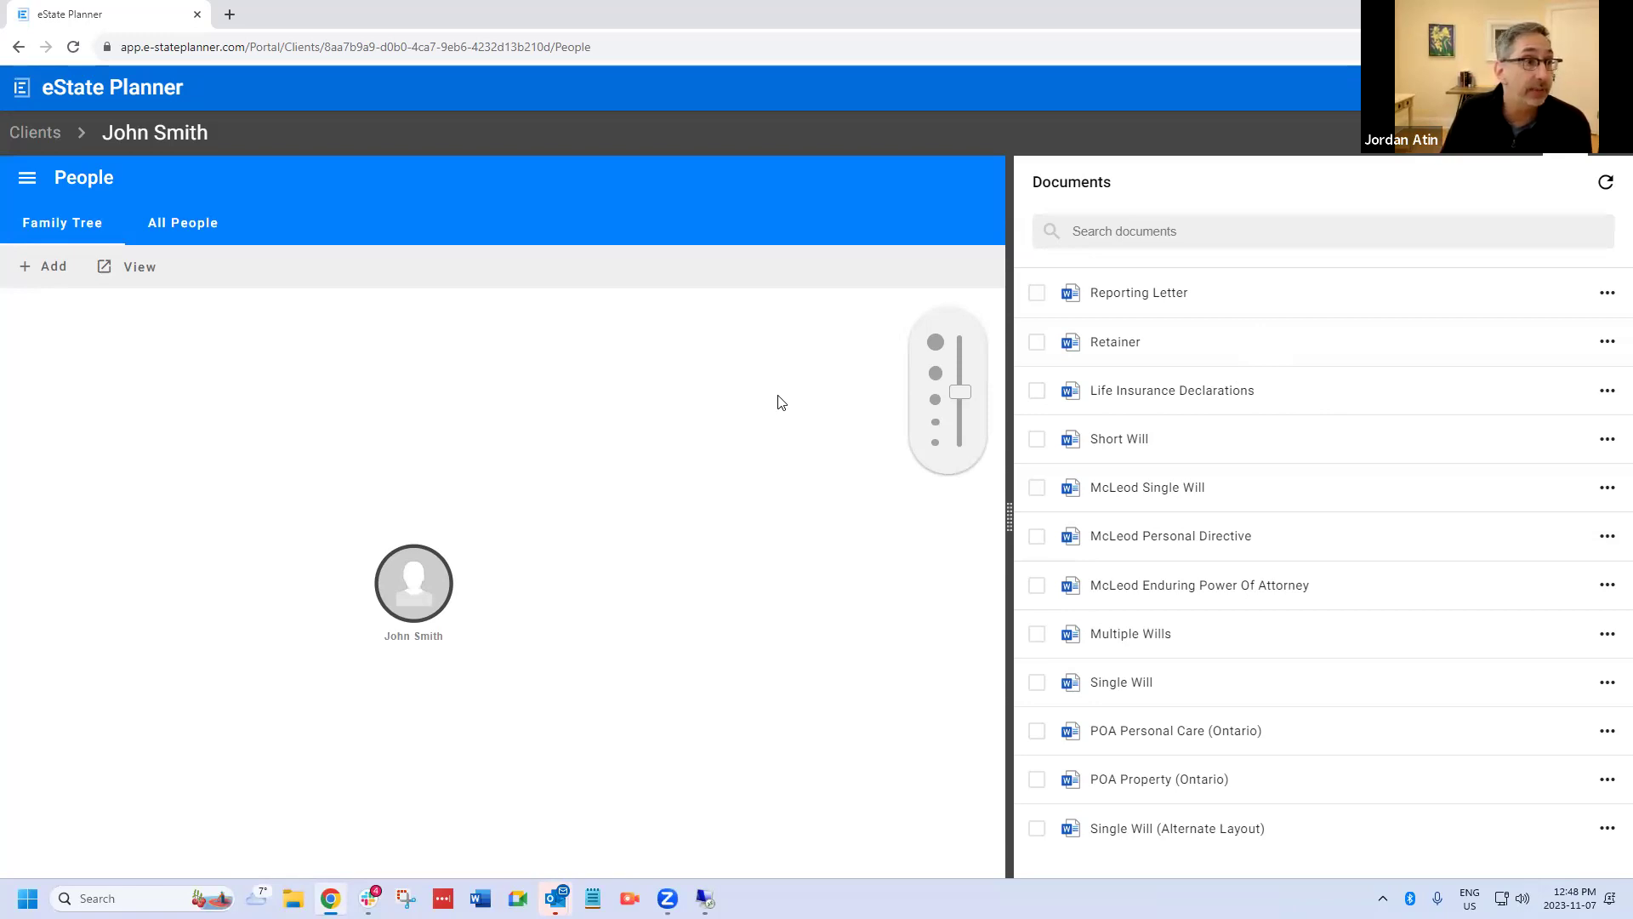
left_click(1112, 446)
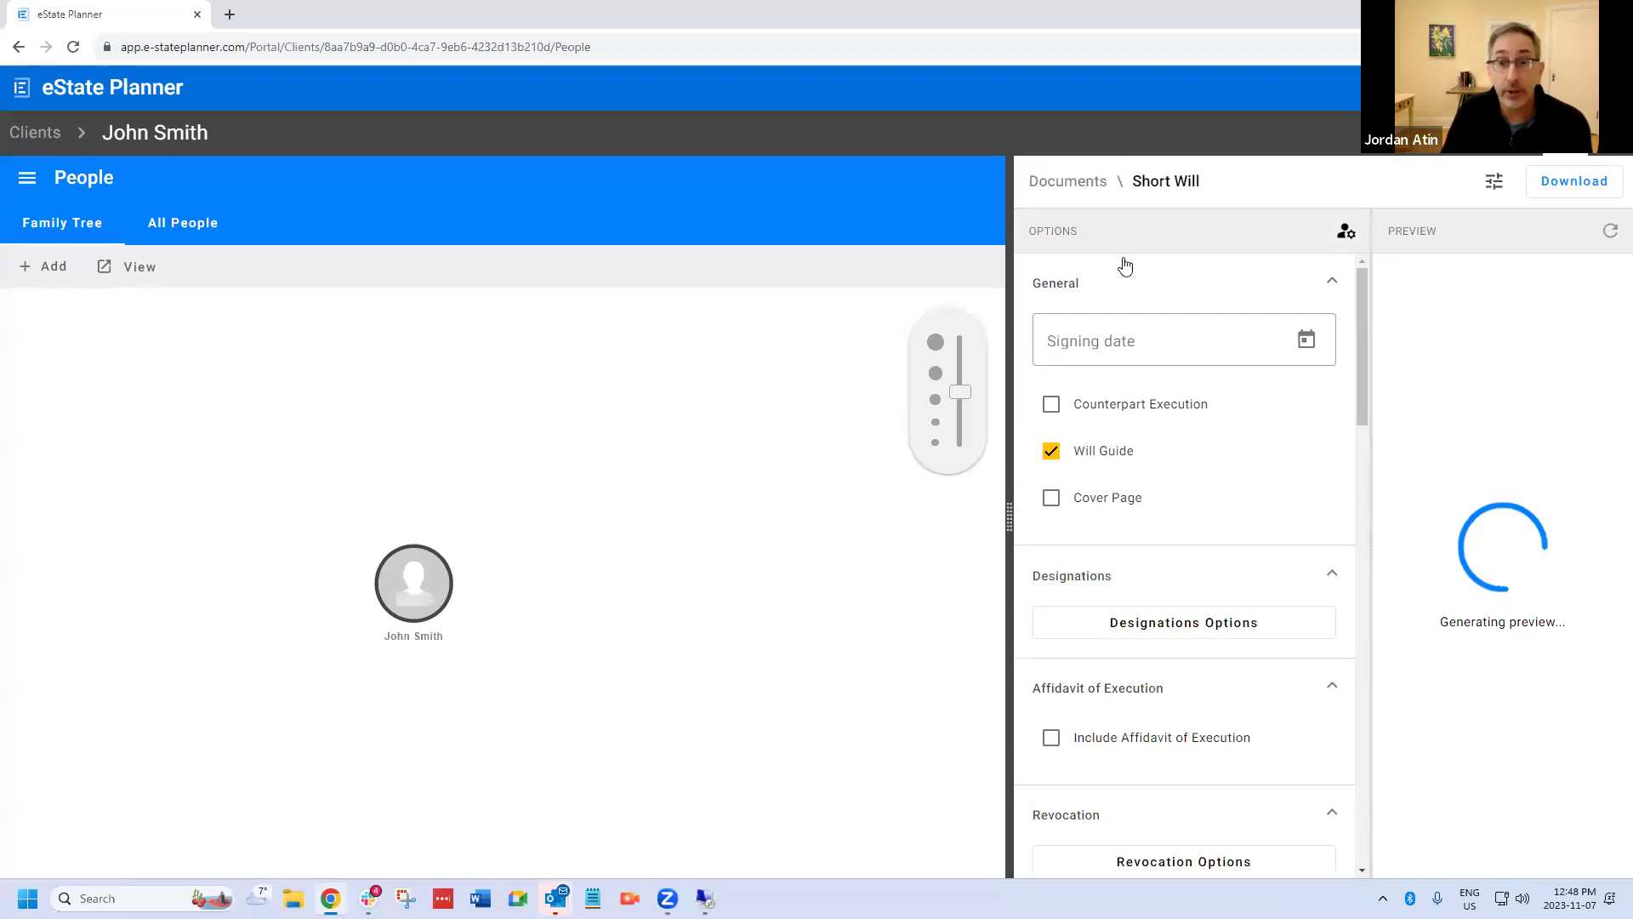
- Examine the Short Will's definitions list and the content choices for the Unwilling to Act definition
scroll(1252, 410, "down", 5)
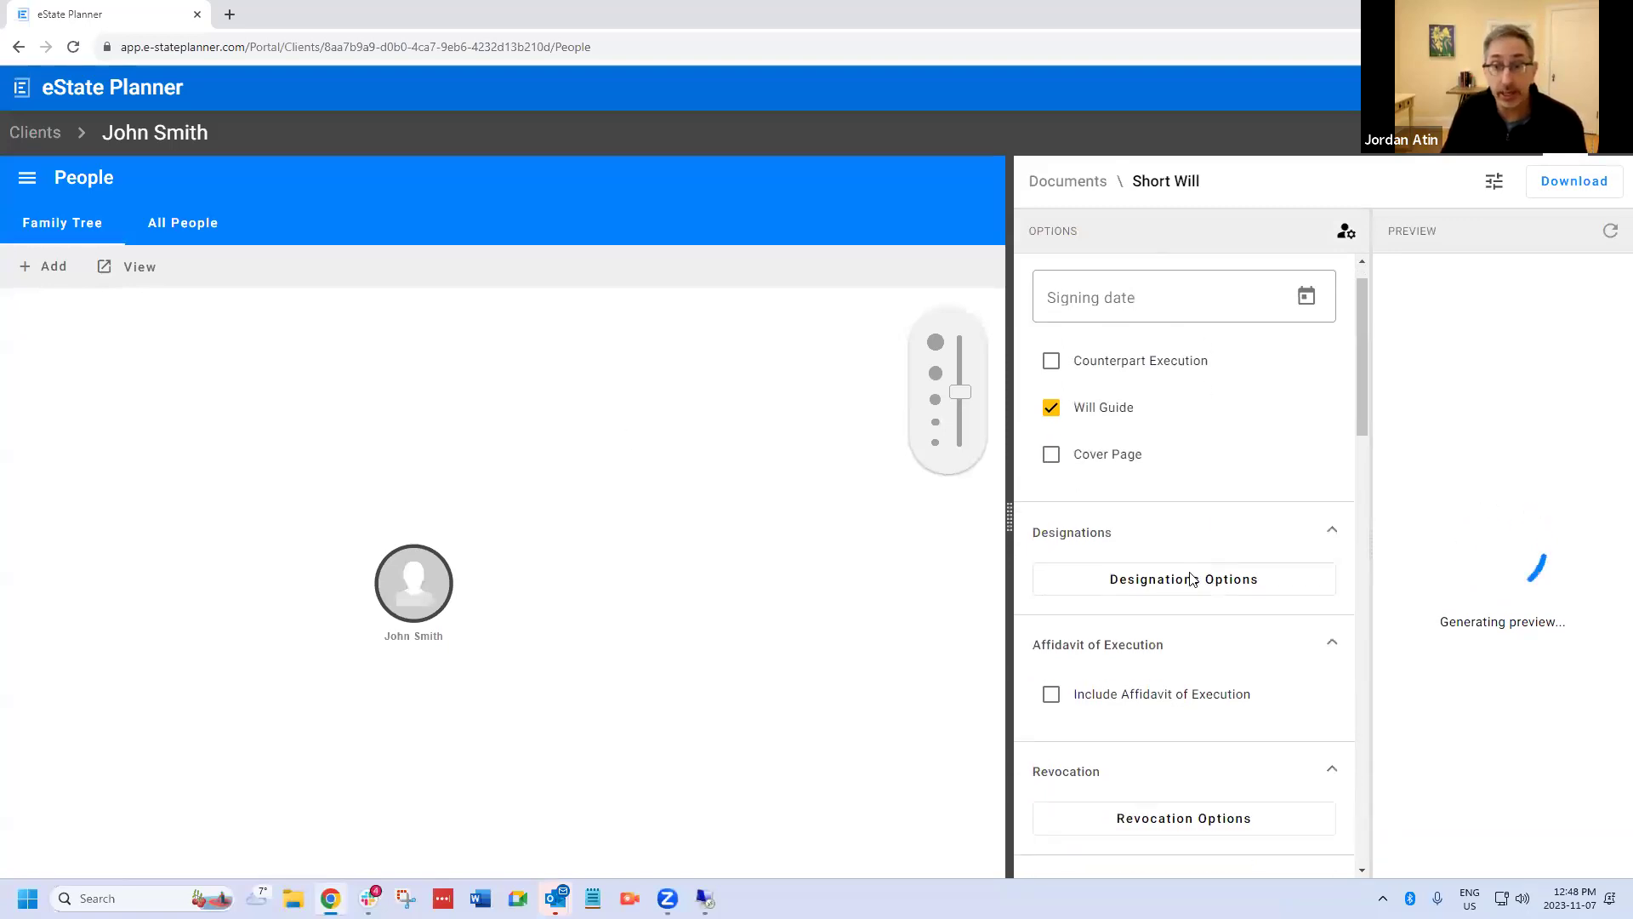
scroll(1241, 476, "down", 2)
scroll(1243, 468, "up", 2)
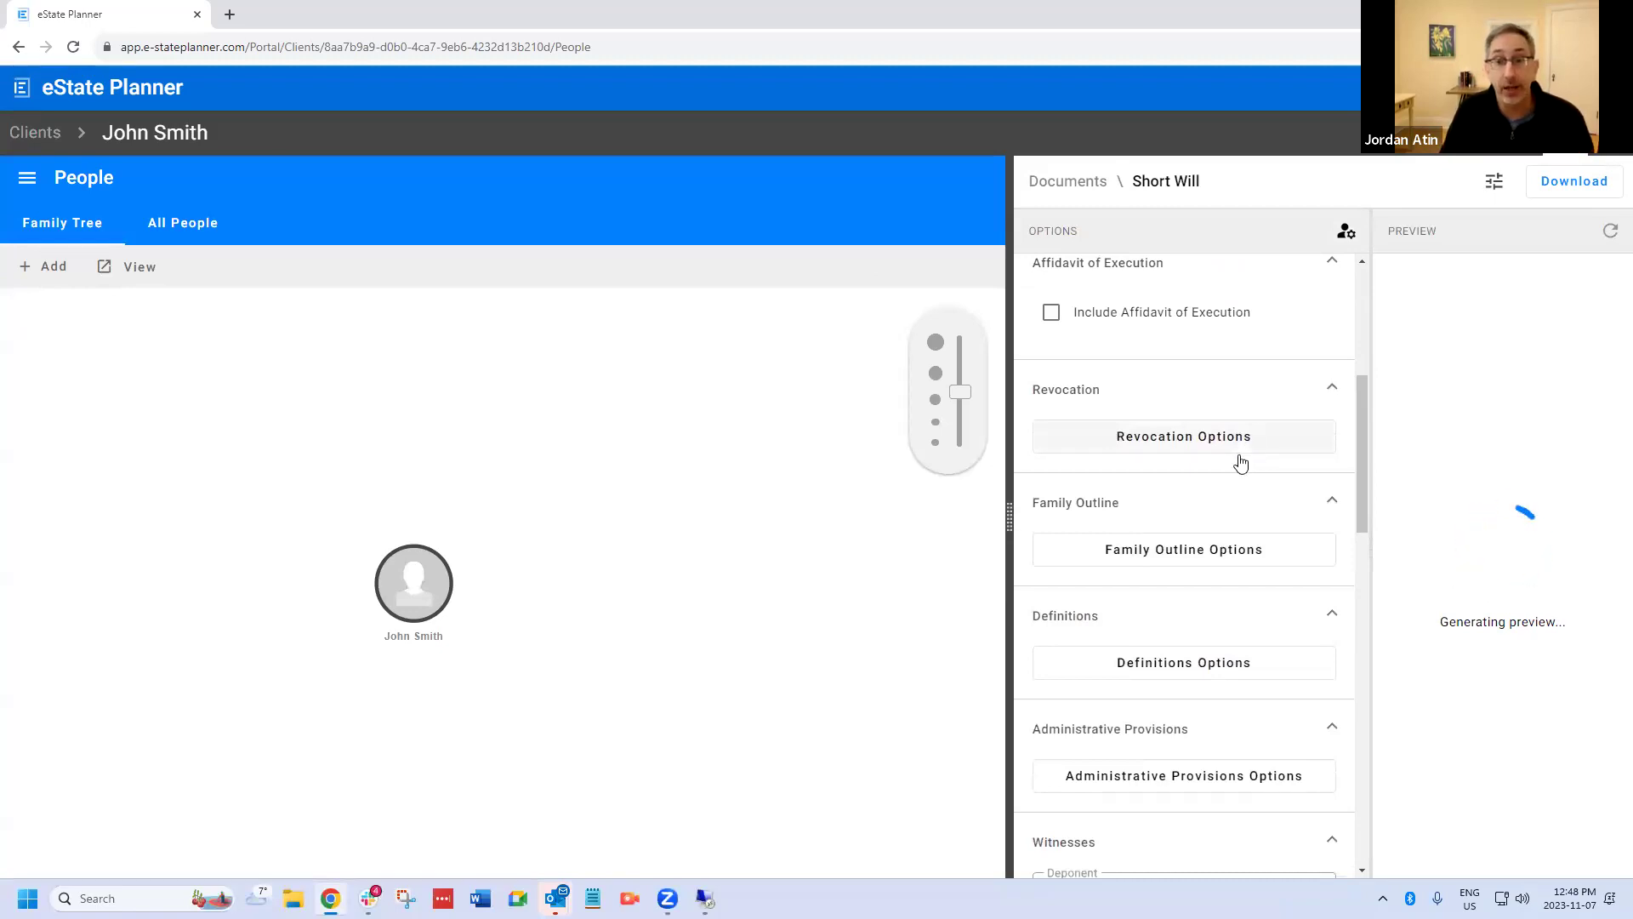
left_click(1235, 667)
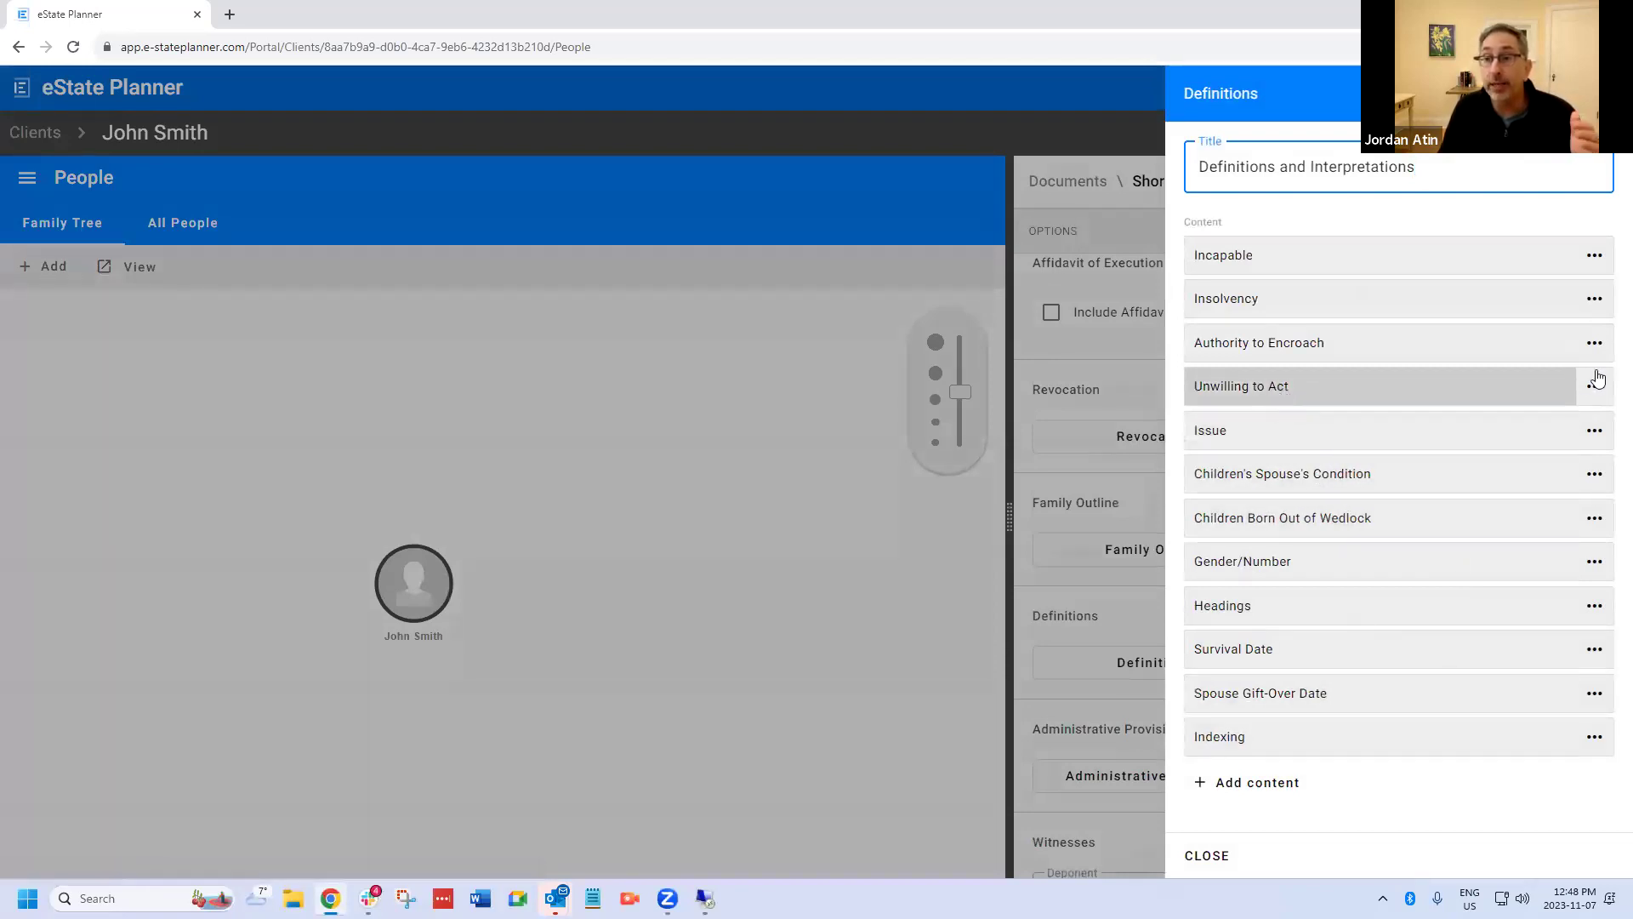
left_click(1380, 394)
left_click(1316, 248)
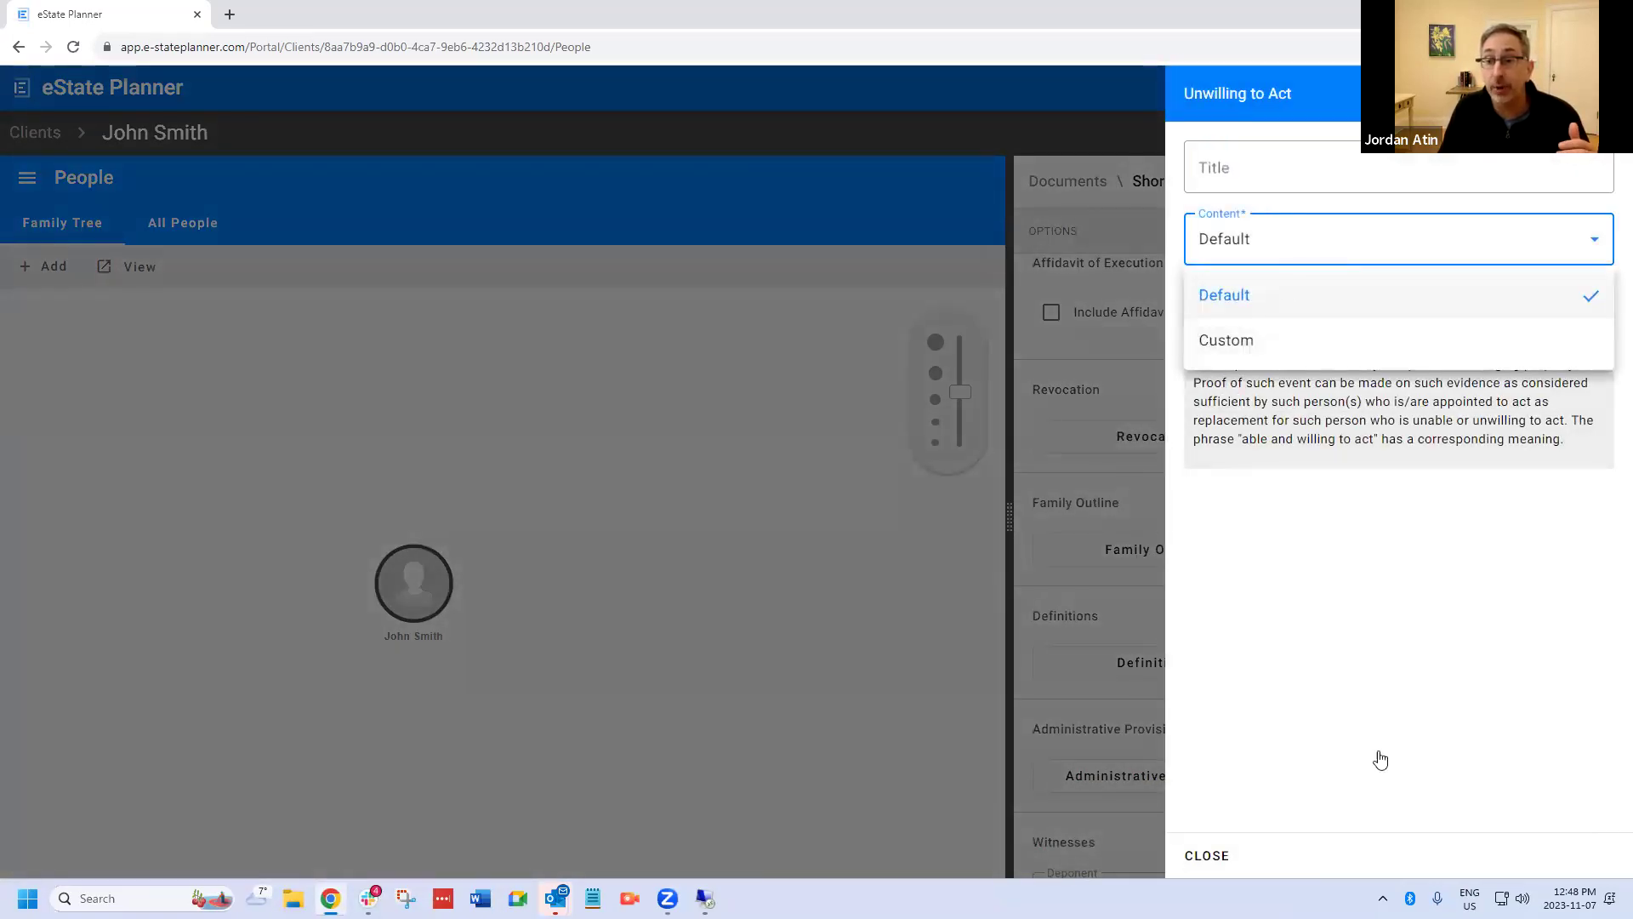
left_click(1327, 560)
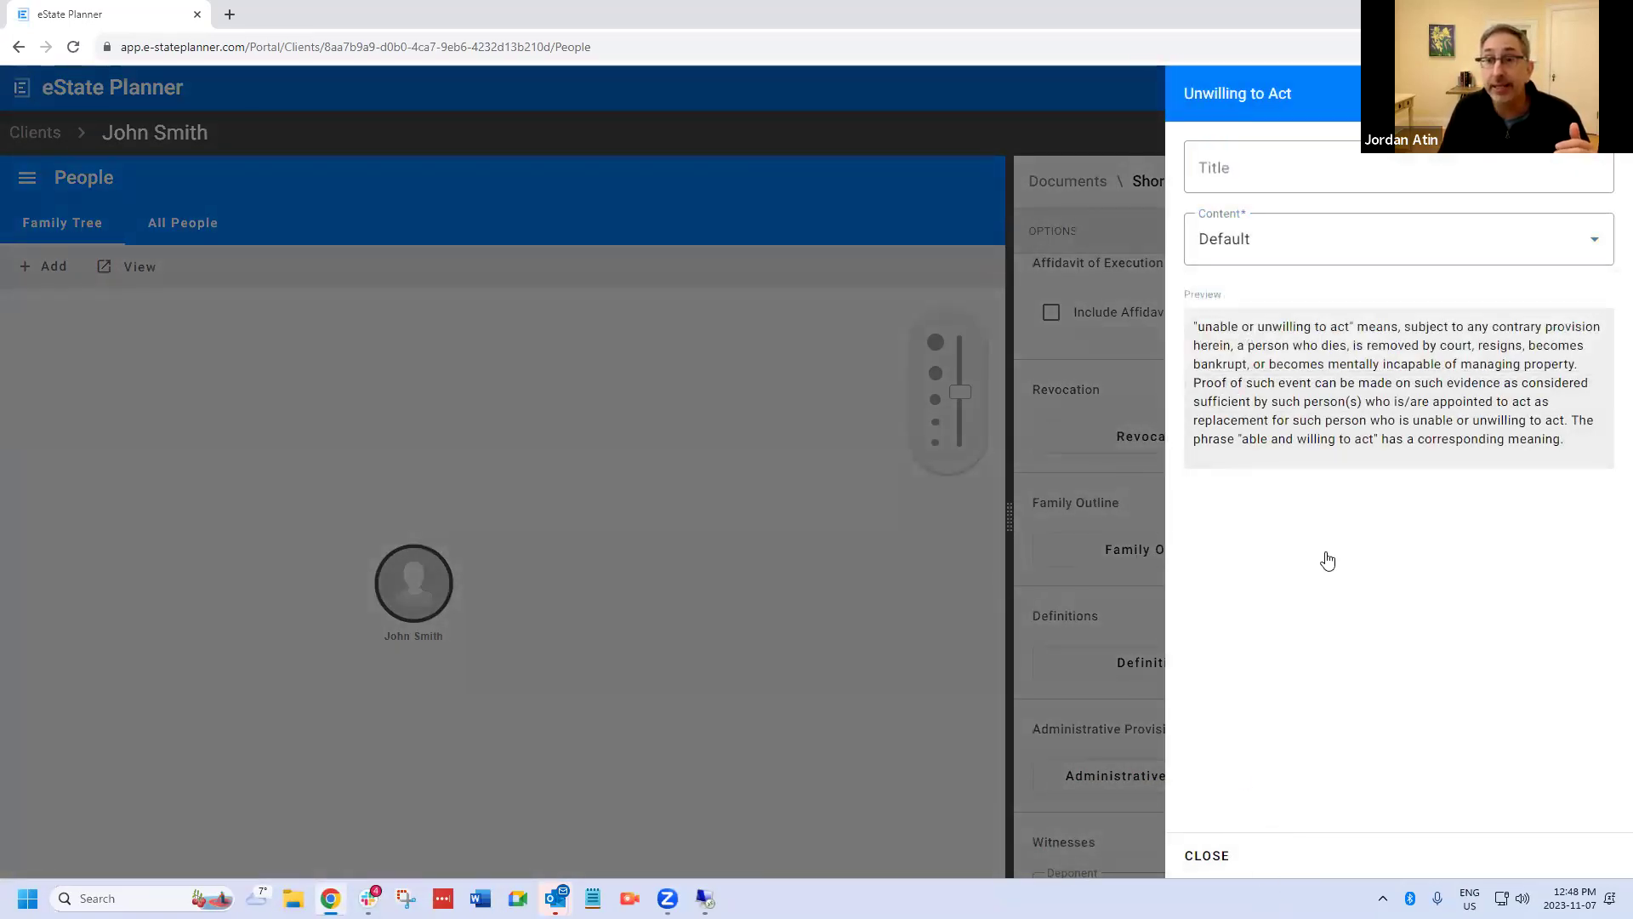
left_click(1212, 858)
- Remove the Unwilling to Act and Children Born Out of Wedlock definitions from the Short Will and save the list
left_click(1594, 388)
left_click(1541, 478)
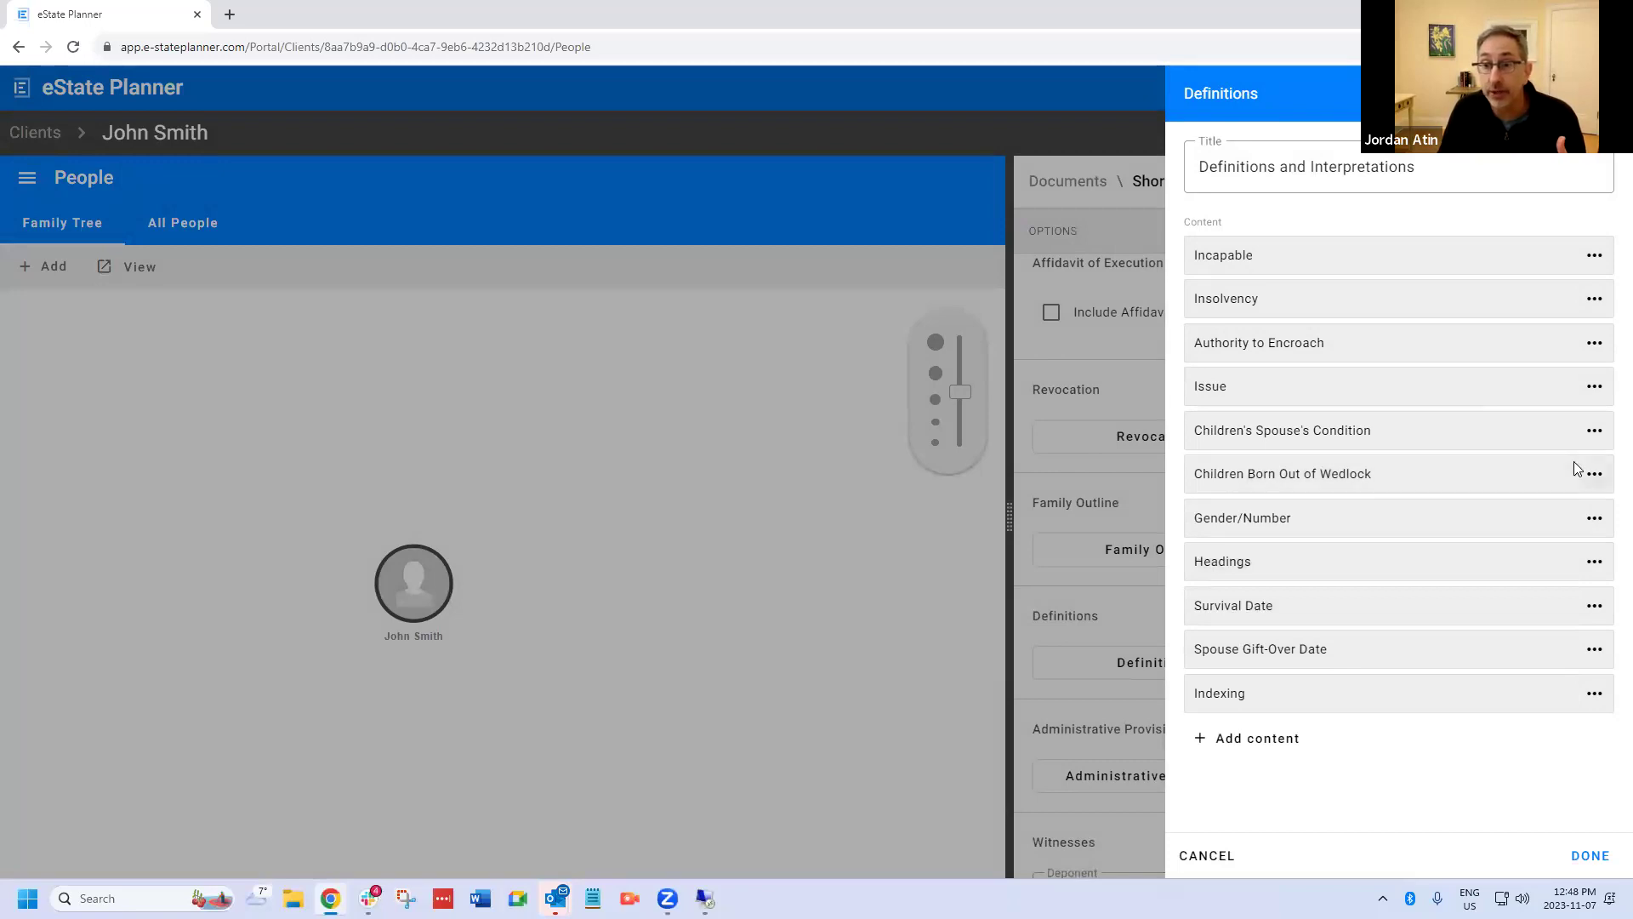
left_click(1594, 474)
left_click(1555, 585)
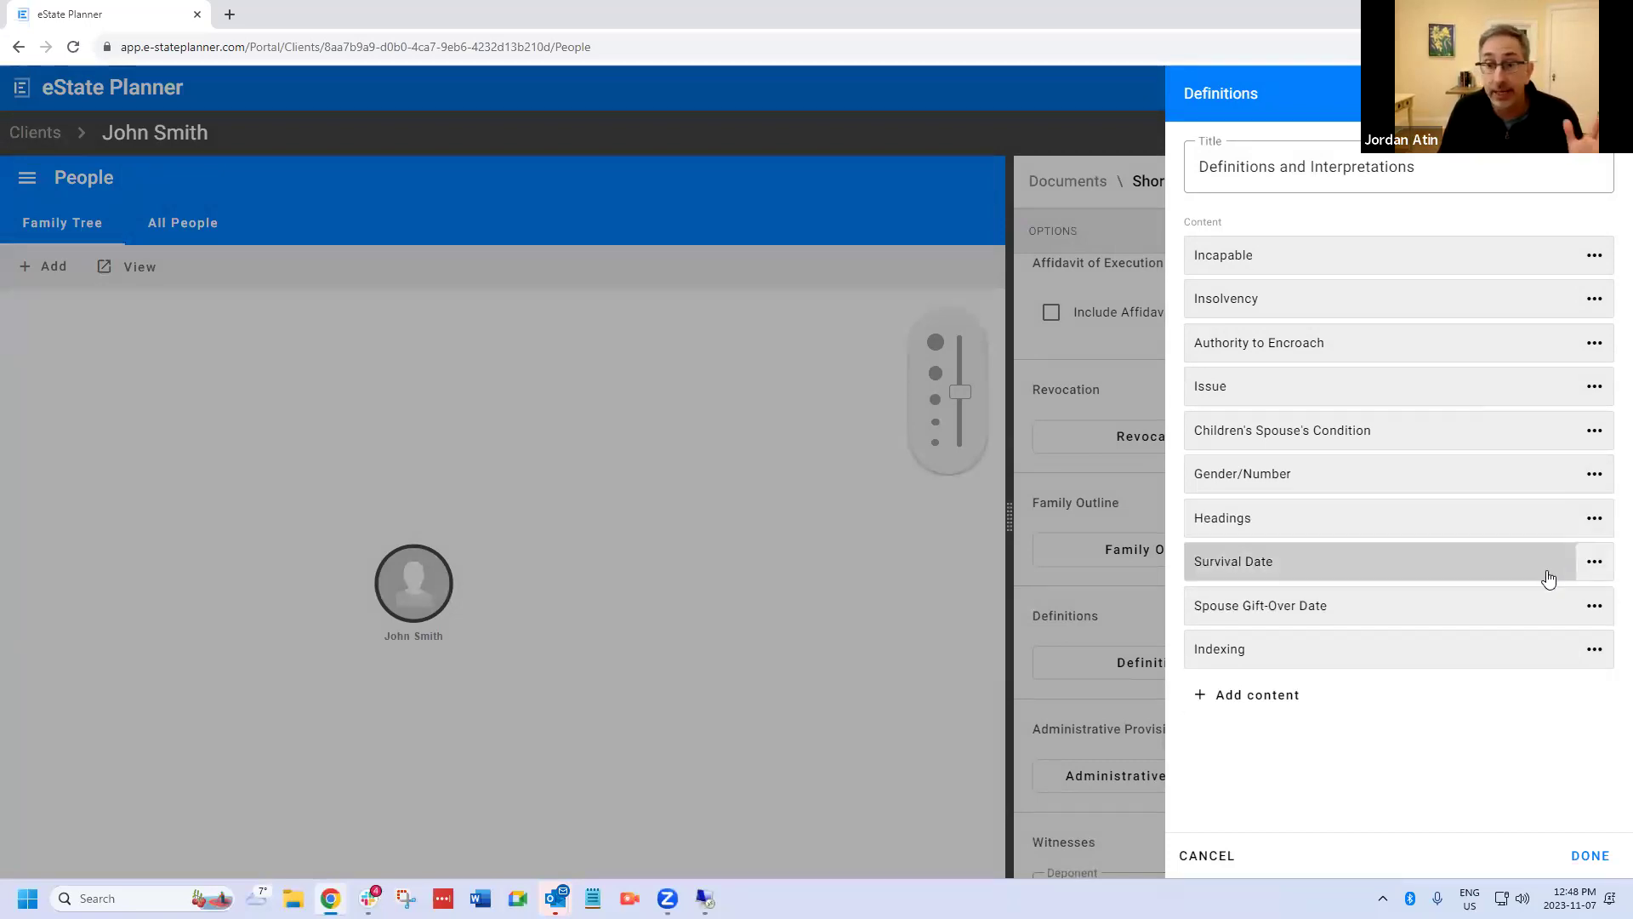
left_click(1590, 855)
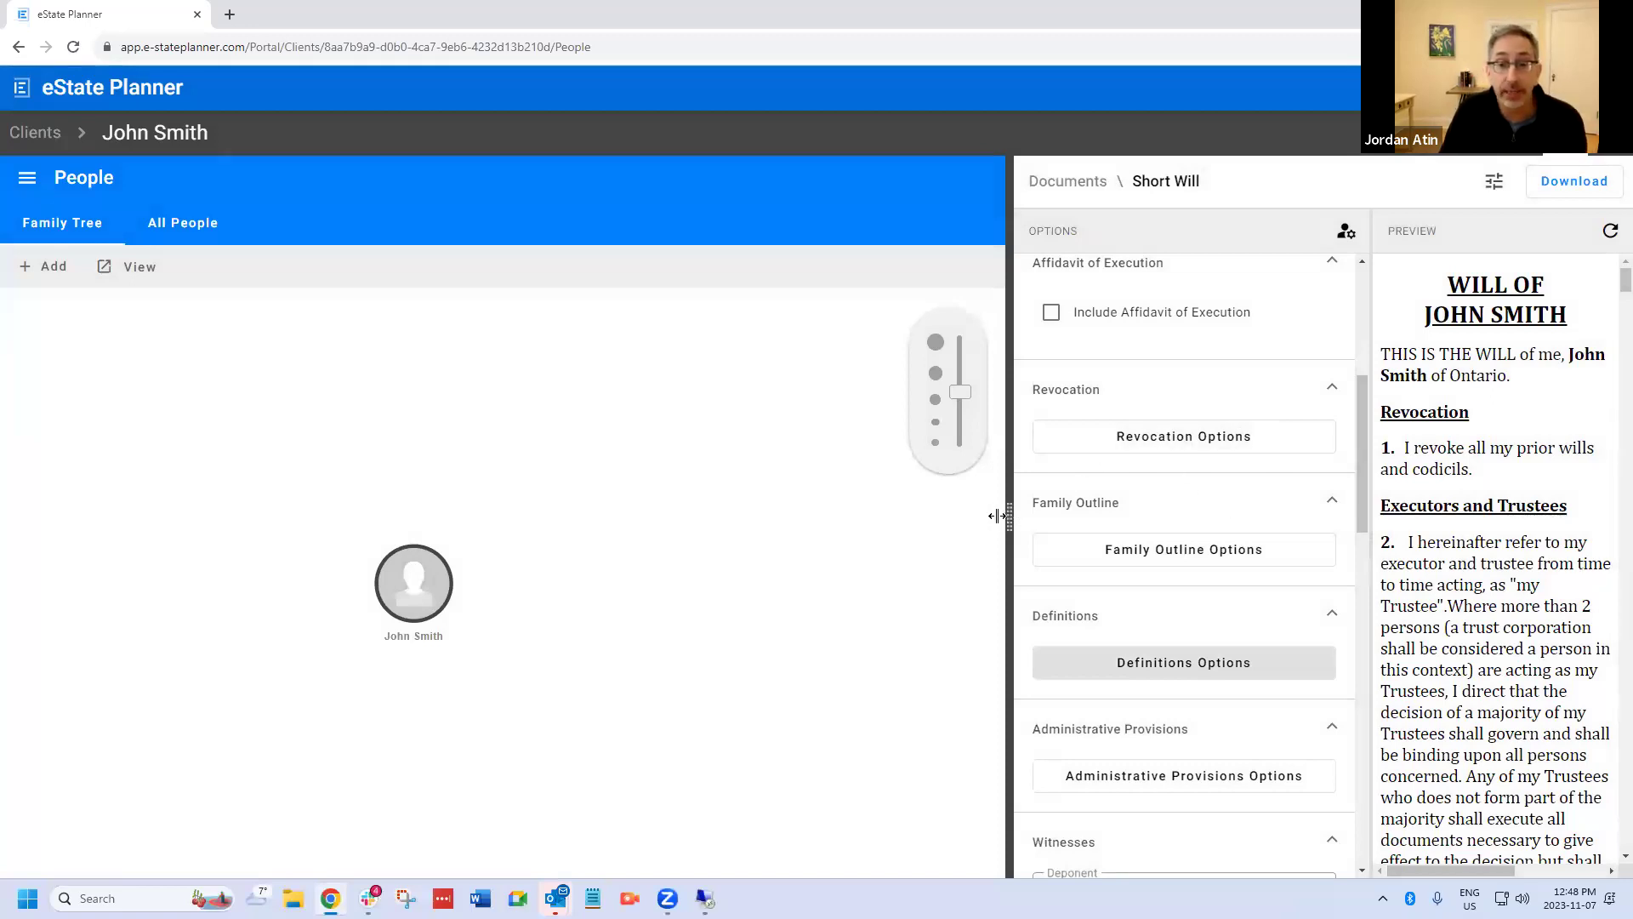
- Widen and regenerate the Short Will preview, and check which clauses its Administrative Provisions options contain
left_click_drag(997, 516, 877, 514)
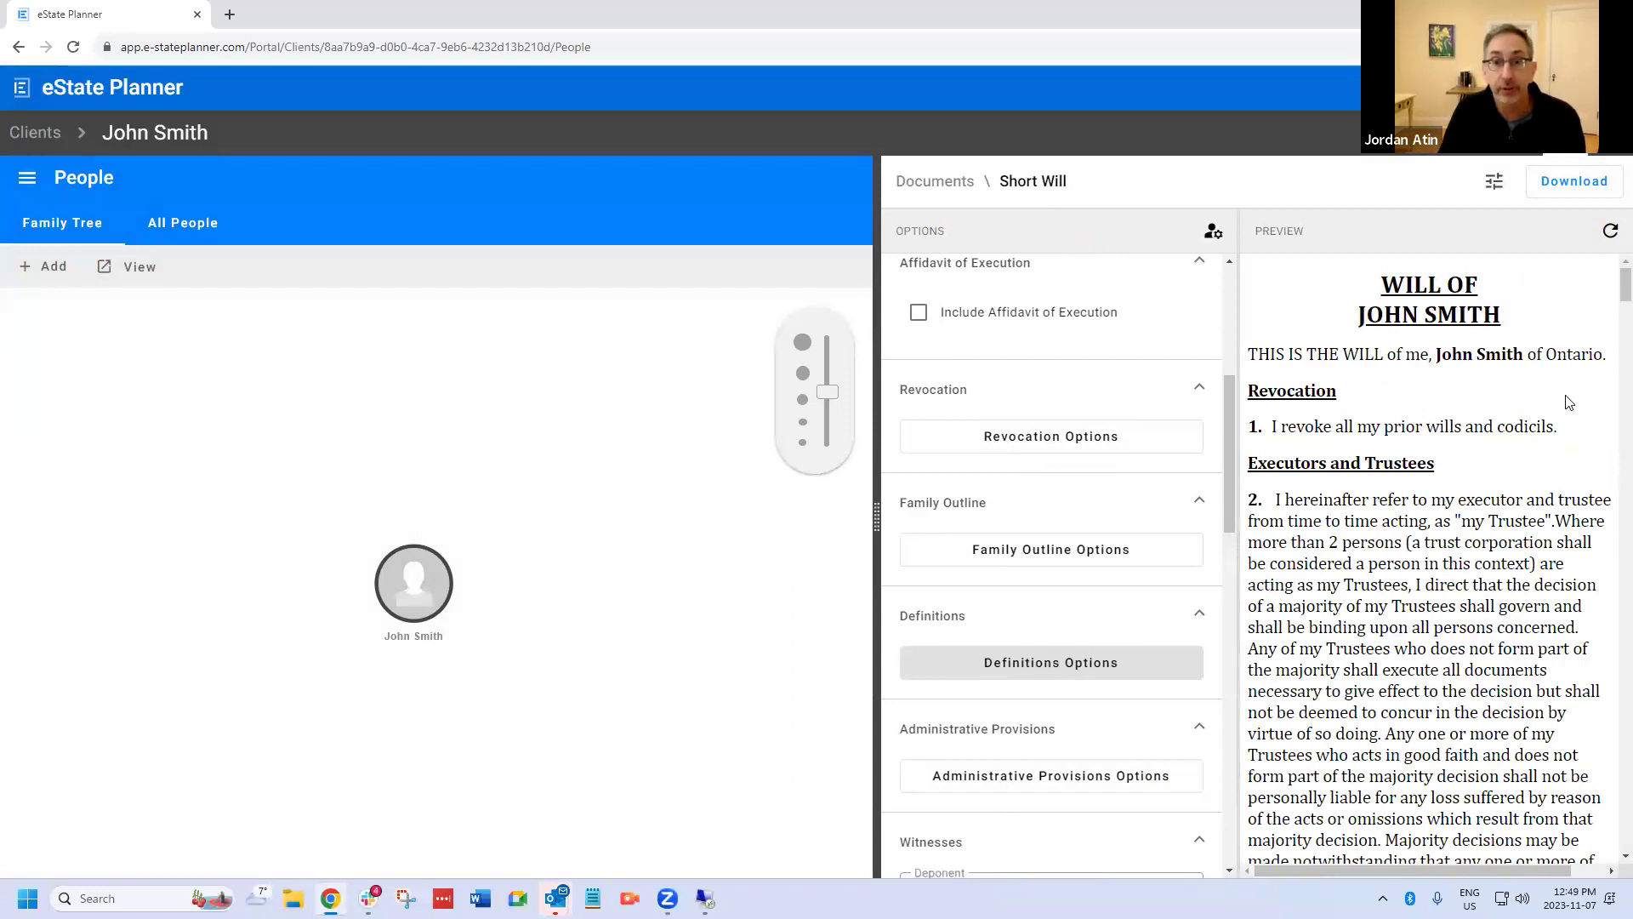
left_click(1609, 233)
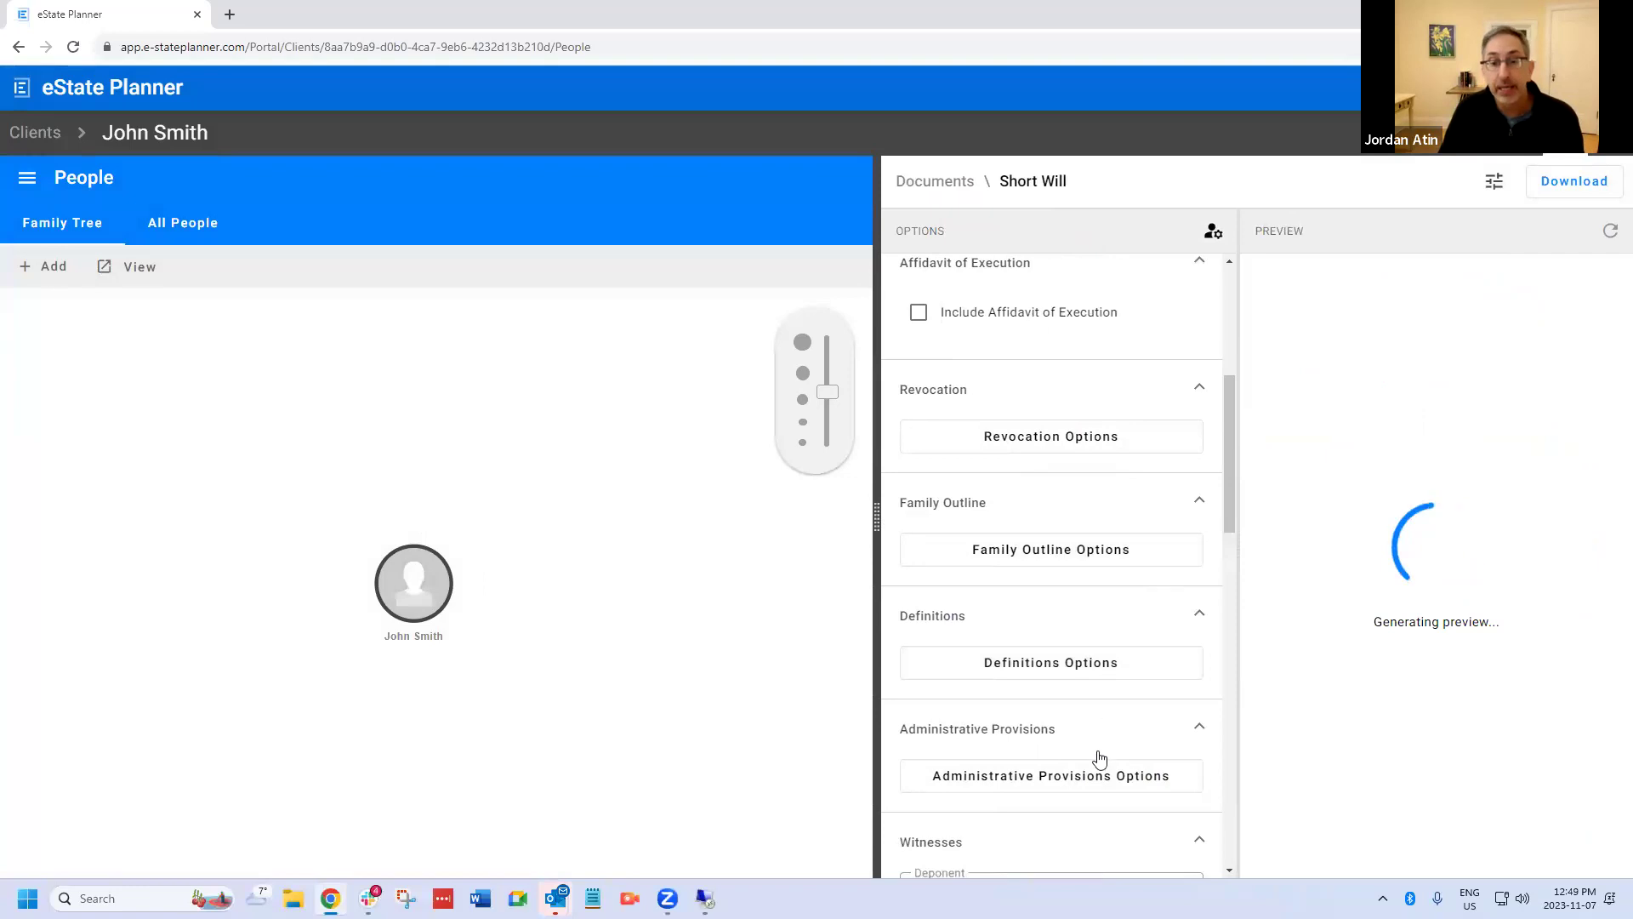
left_click(1110, 776)
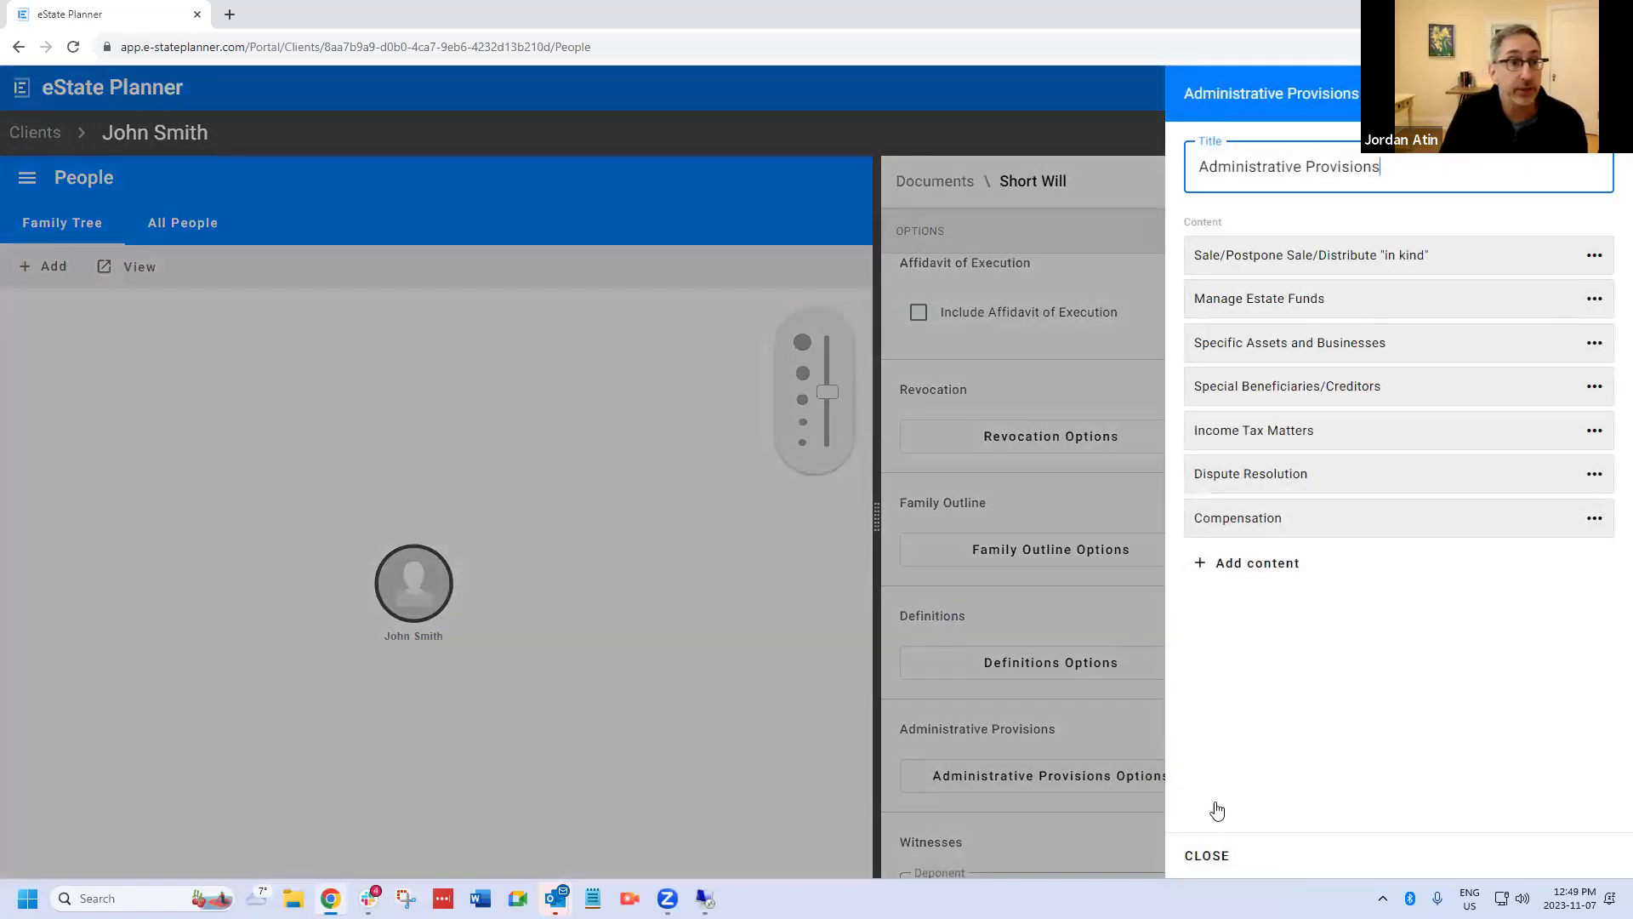
left_click(1206, 856)
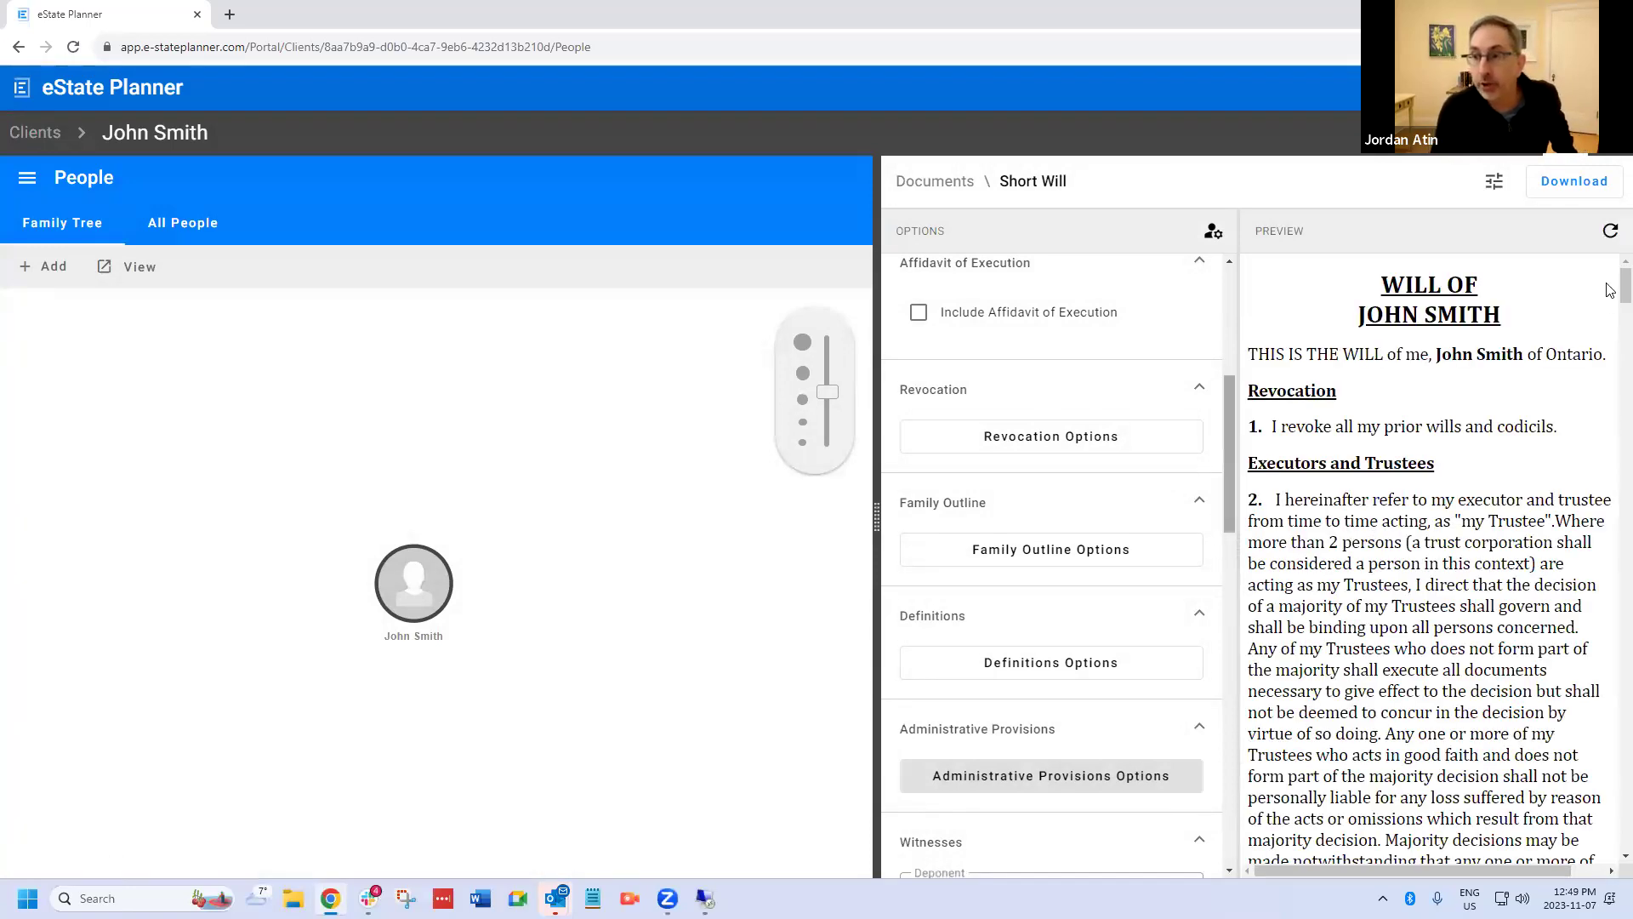
- Review the Definitions and Interpretations clause in the Short Will preview
scroll(1610, 459, "down", 20)
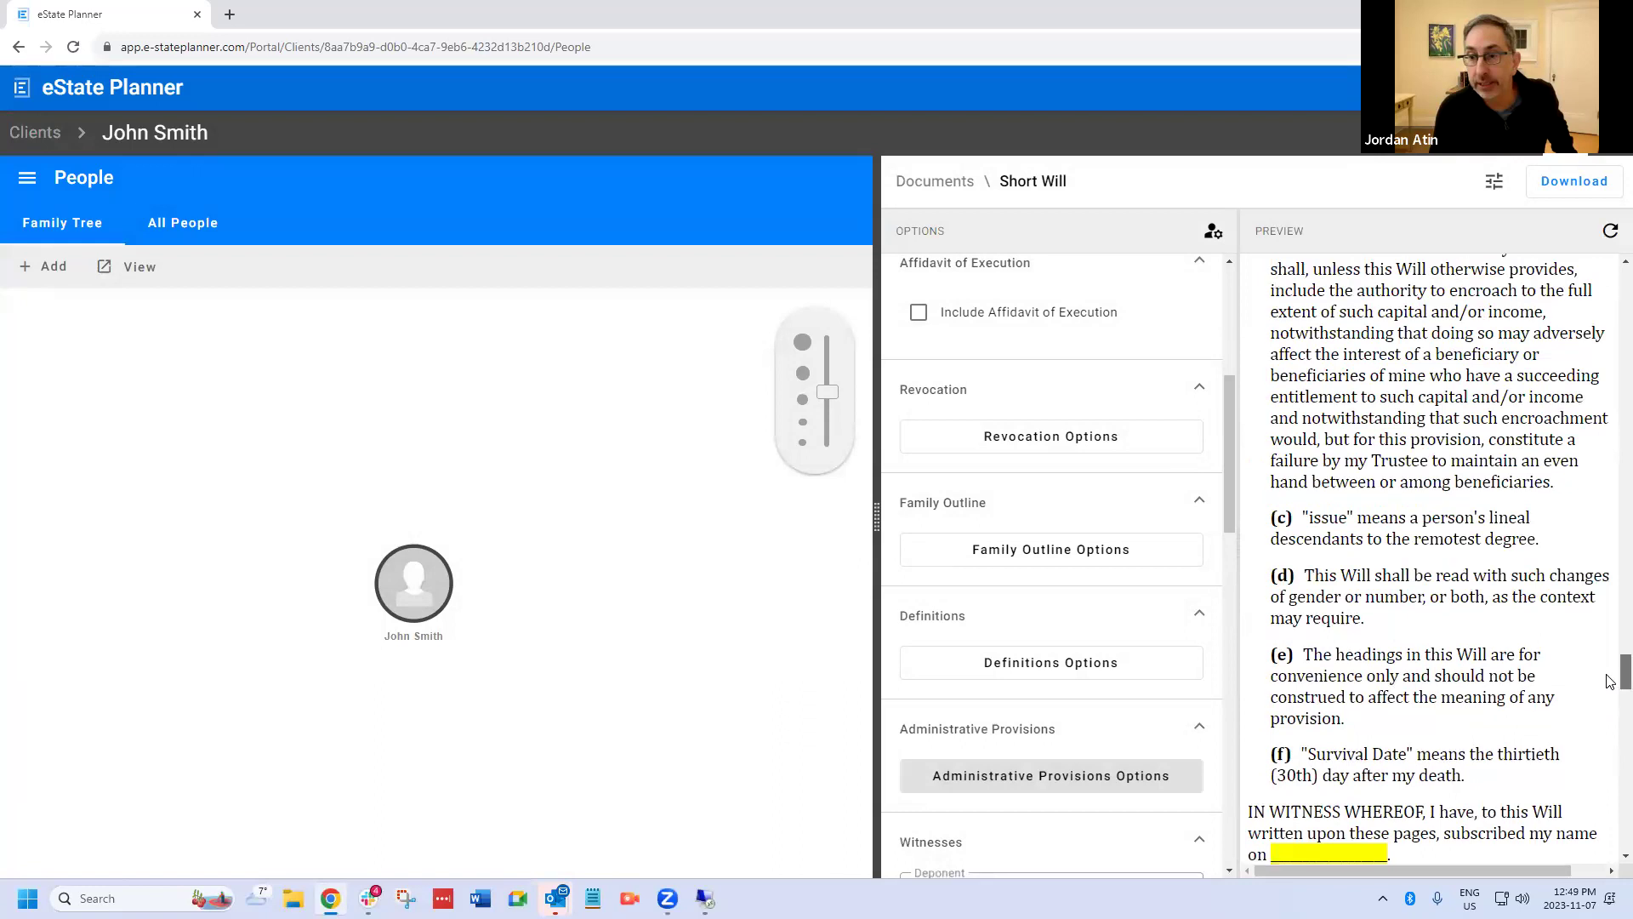
scroll(1610, 680, "up", 5)
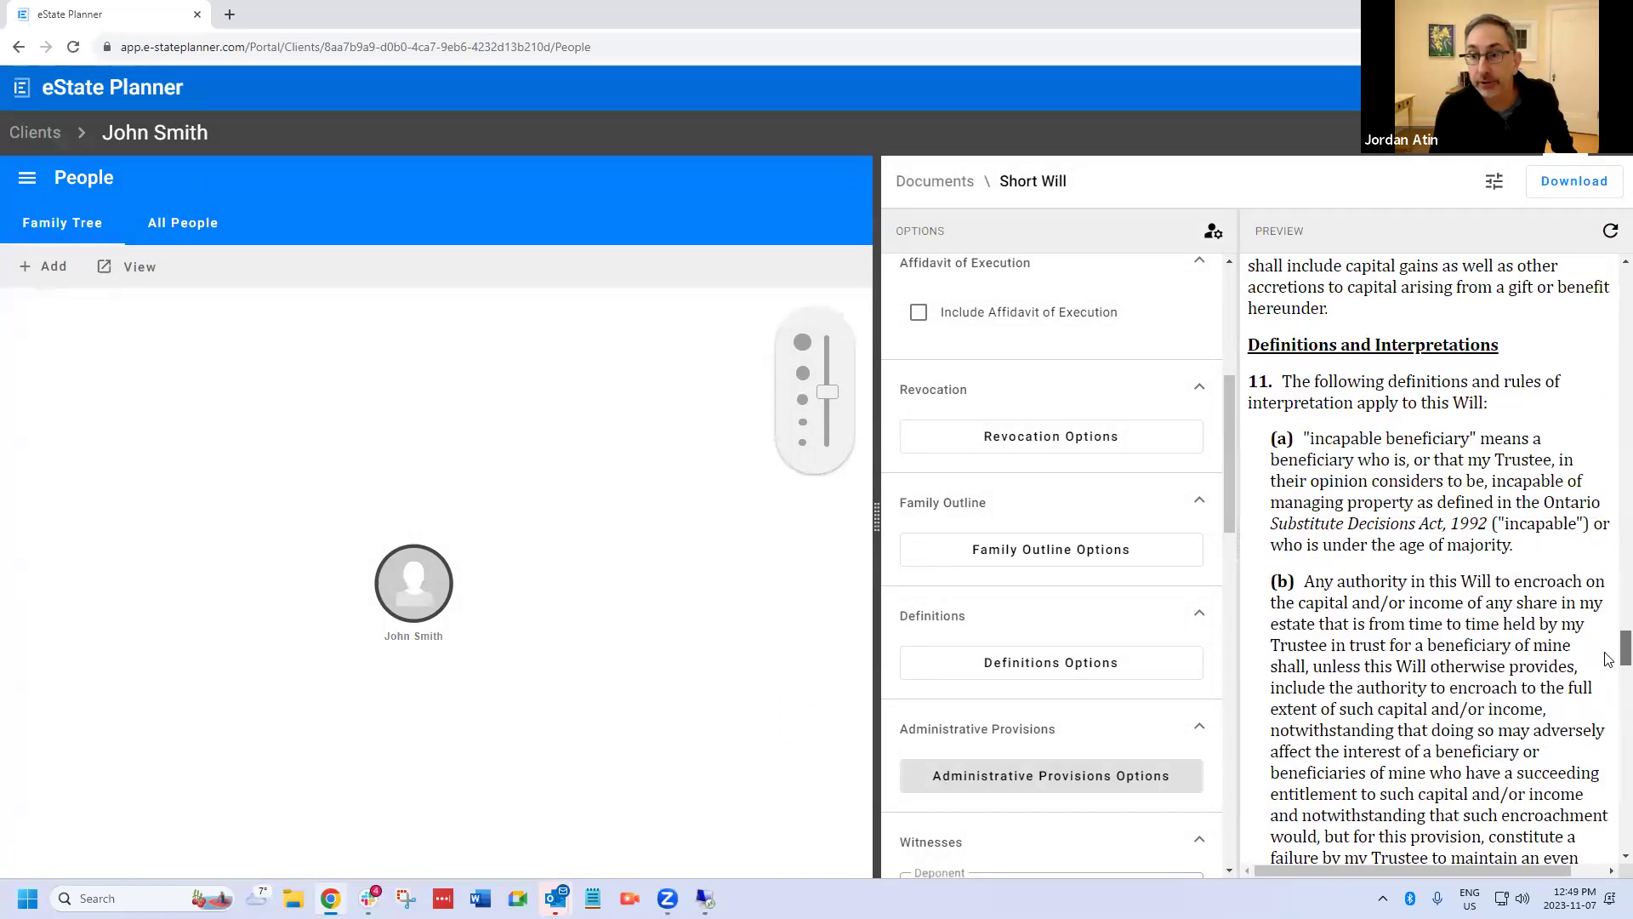
scroll(1587, 603, "down", 3)
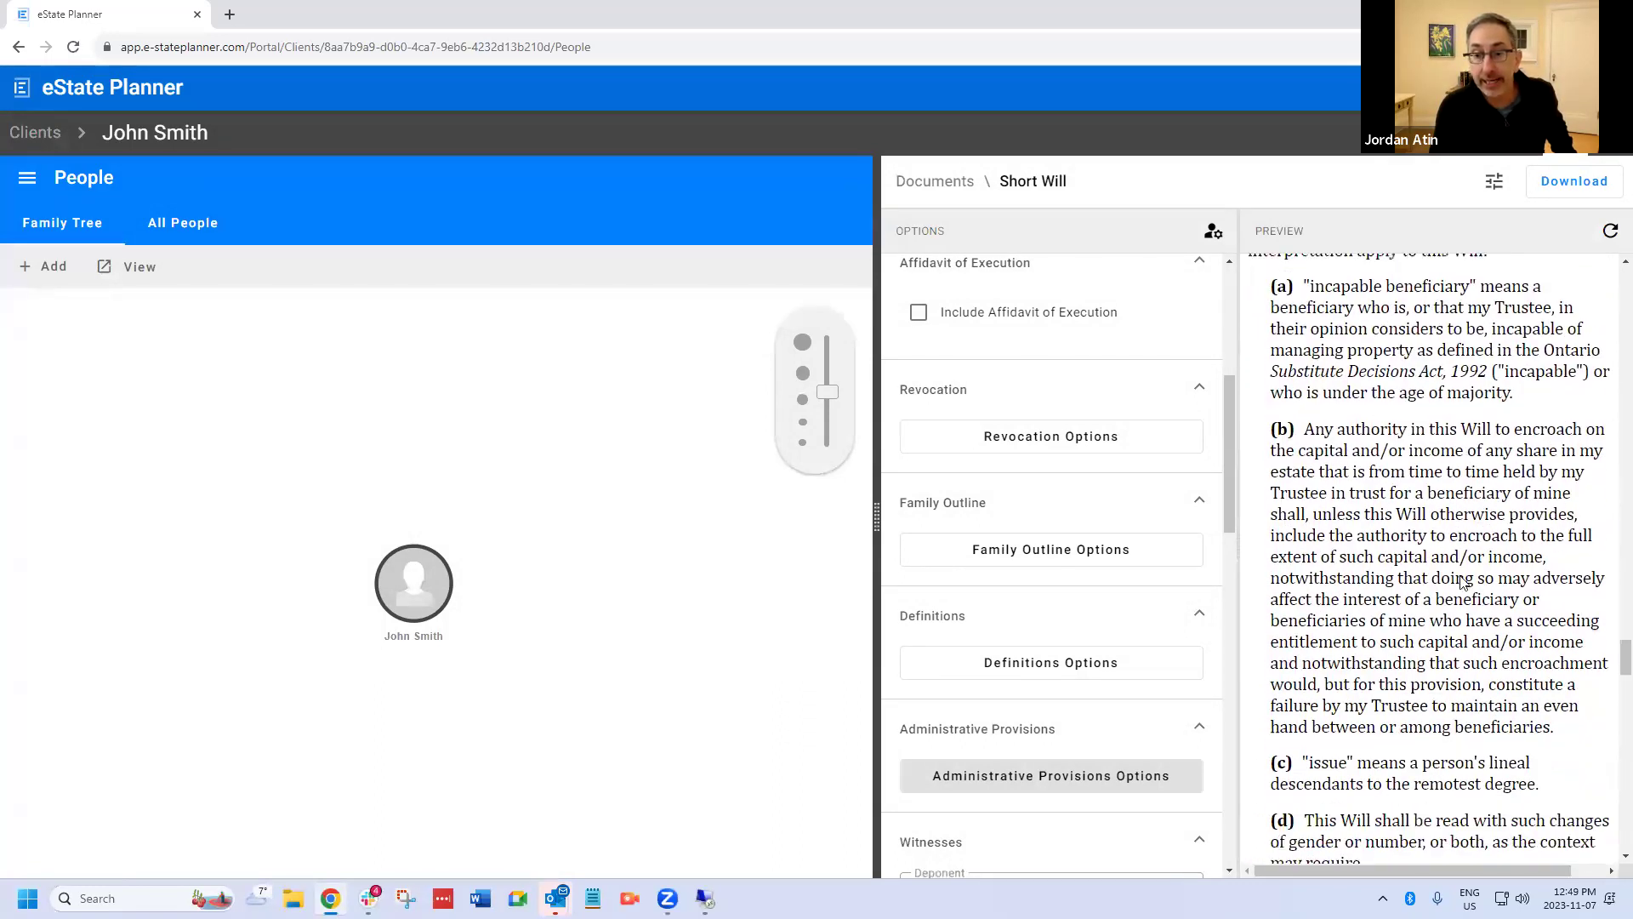
scroll(1398, 428, "down", 2)
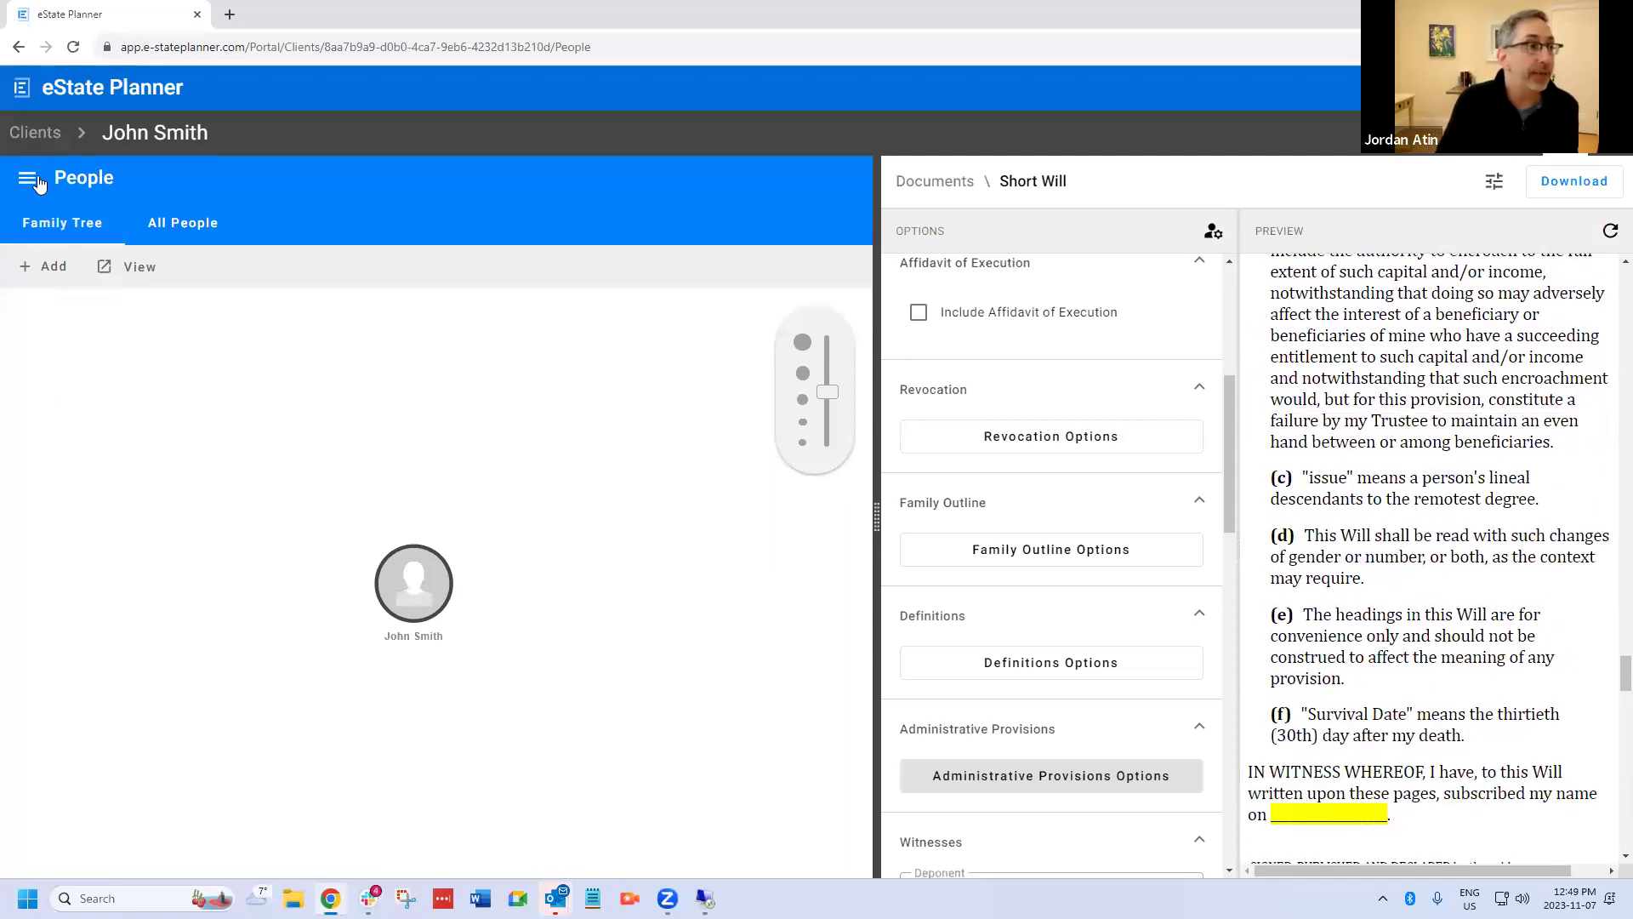
- Leave the client file and open the Short Will's configuration for the whole Firm from the main document list
left_click(34, 137)
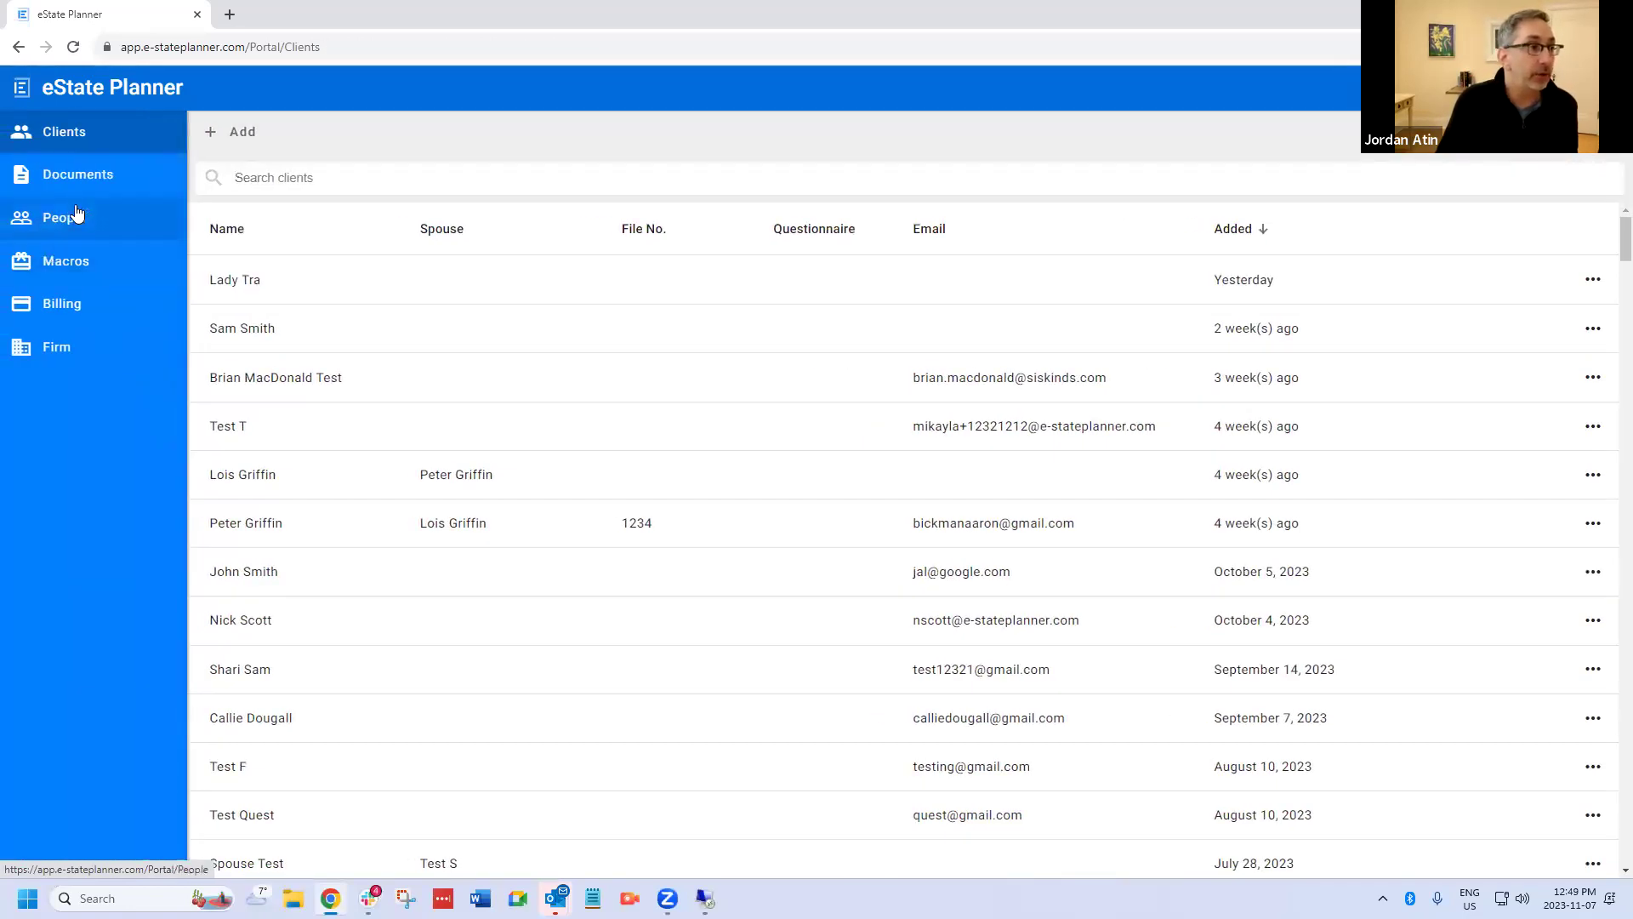
left_click(79, 173)
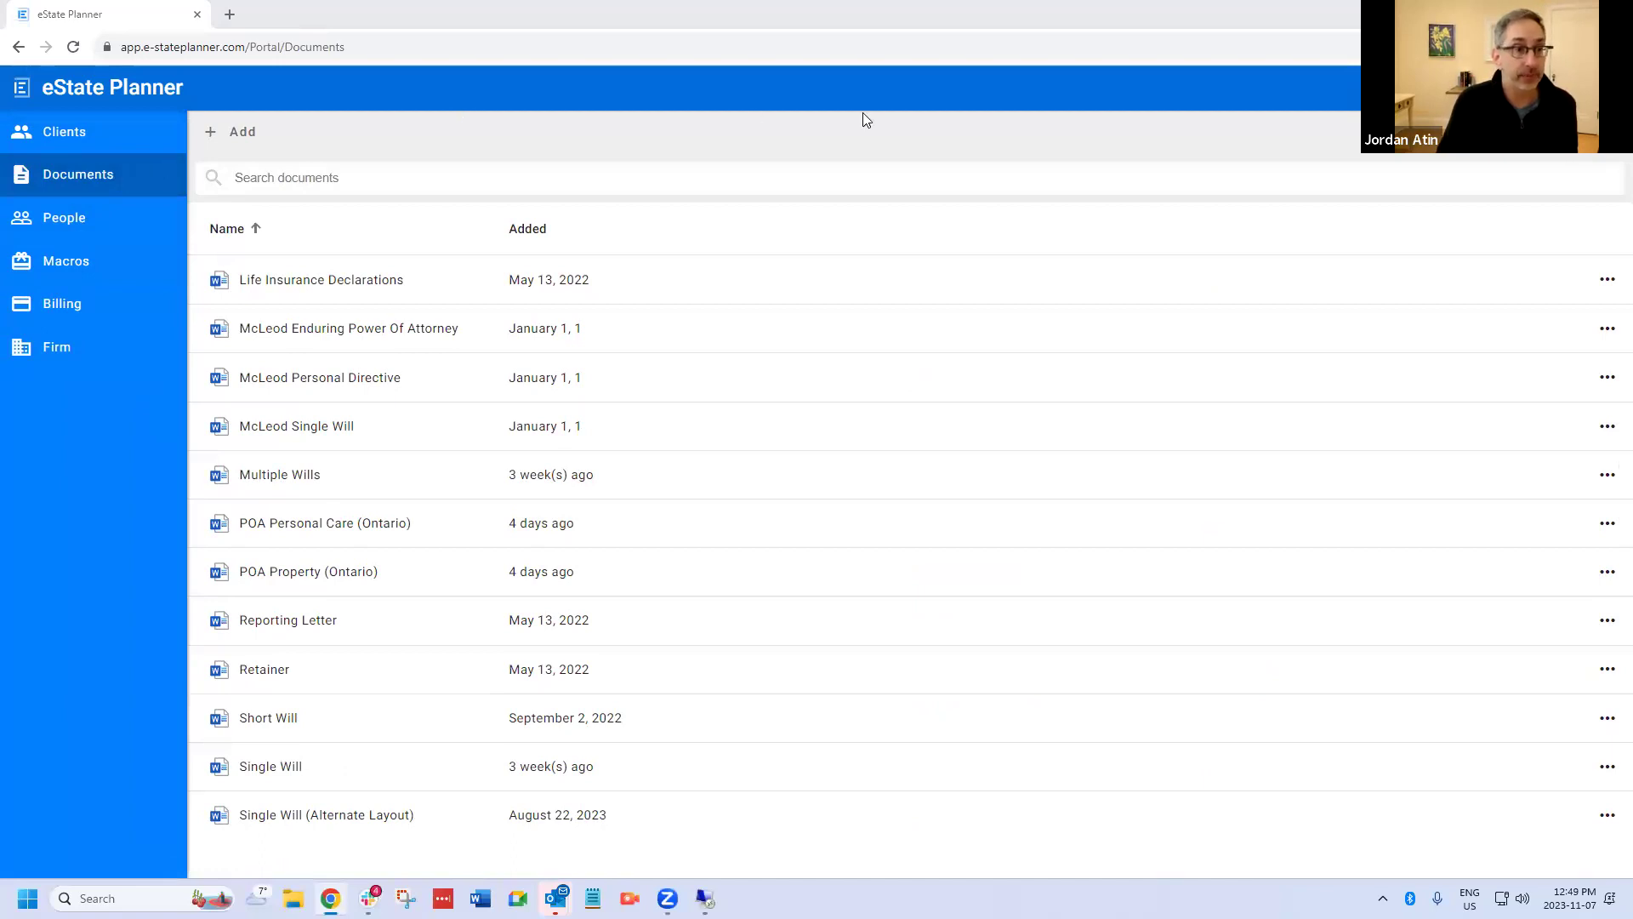
left_click(268, 721)
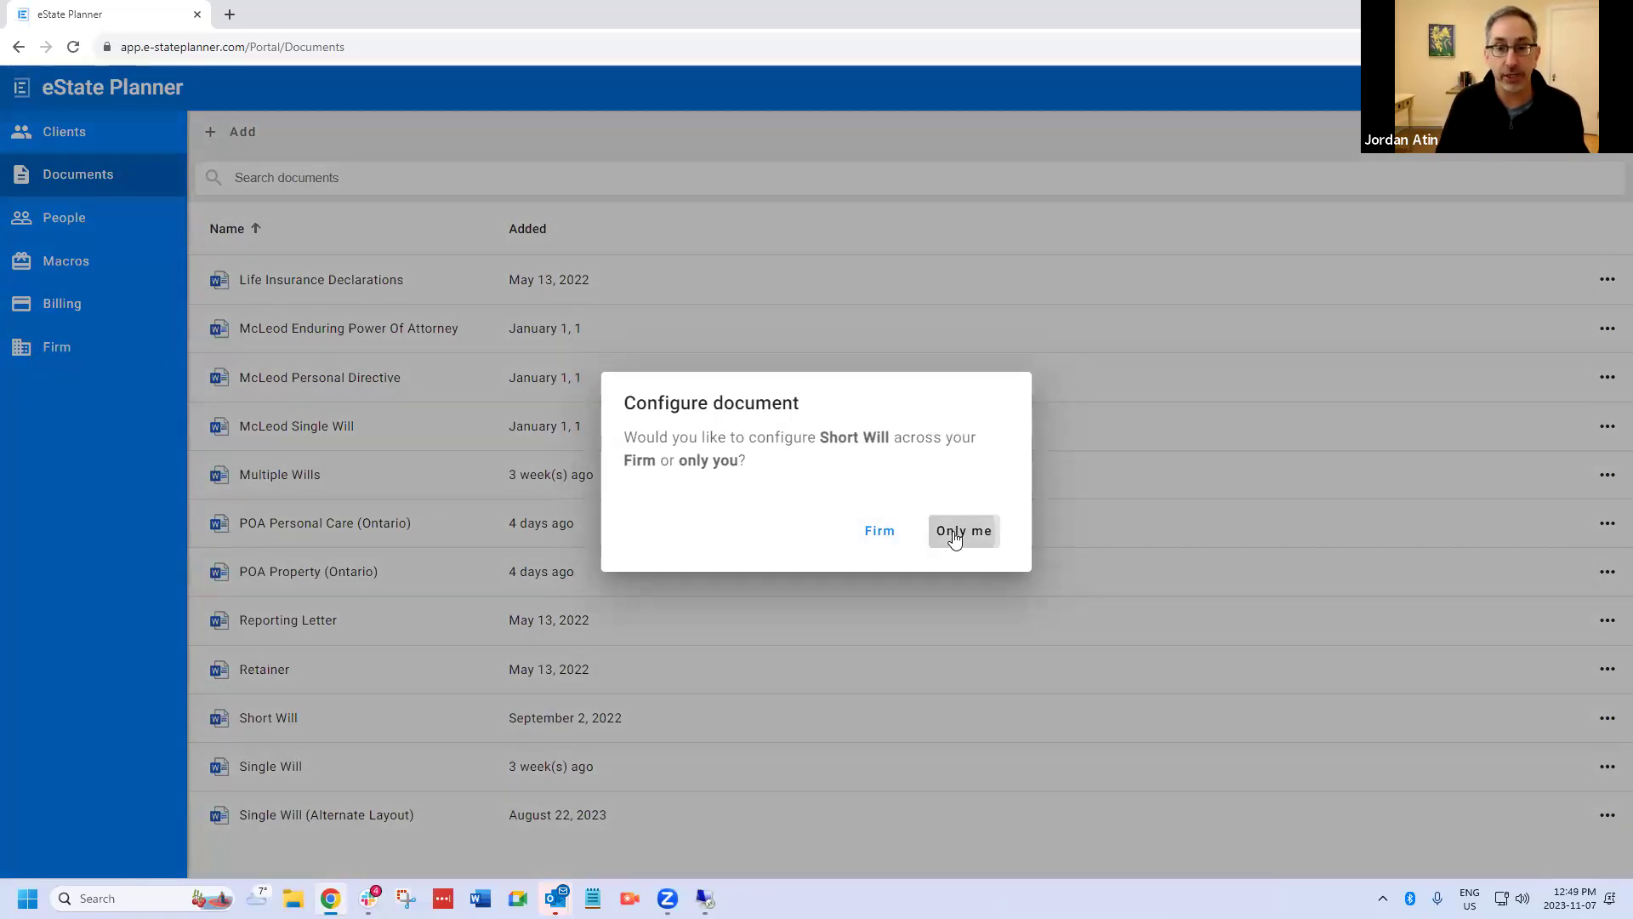
left_click(880, 532)
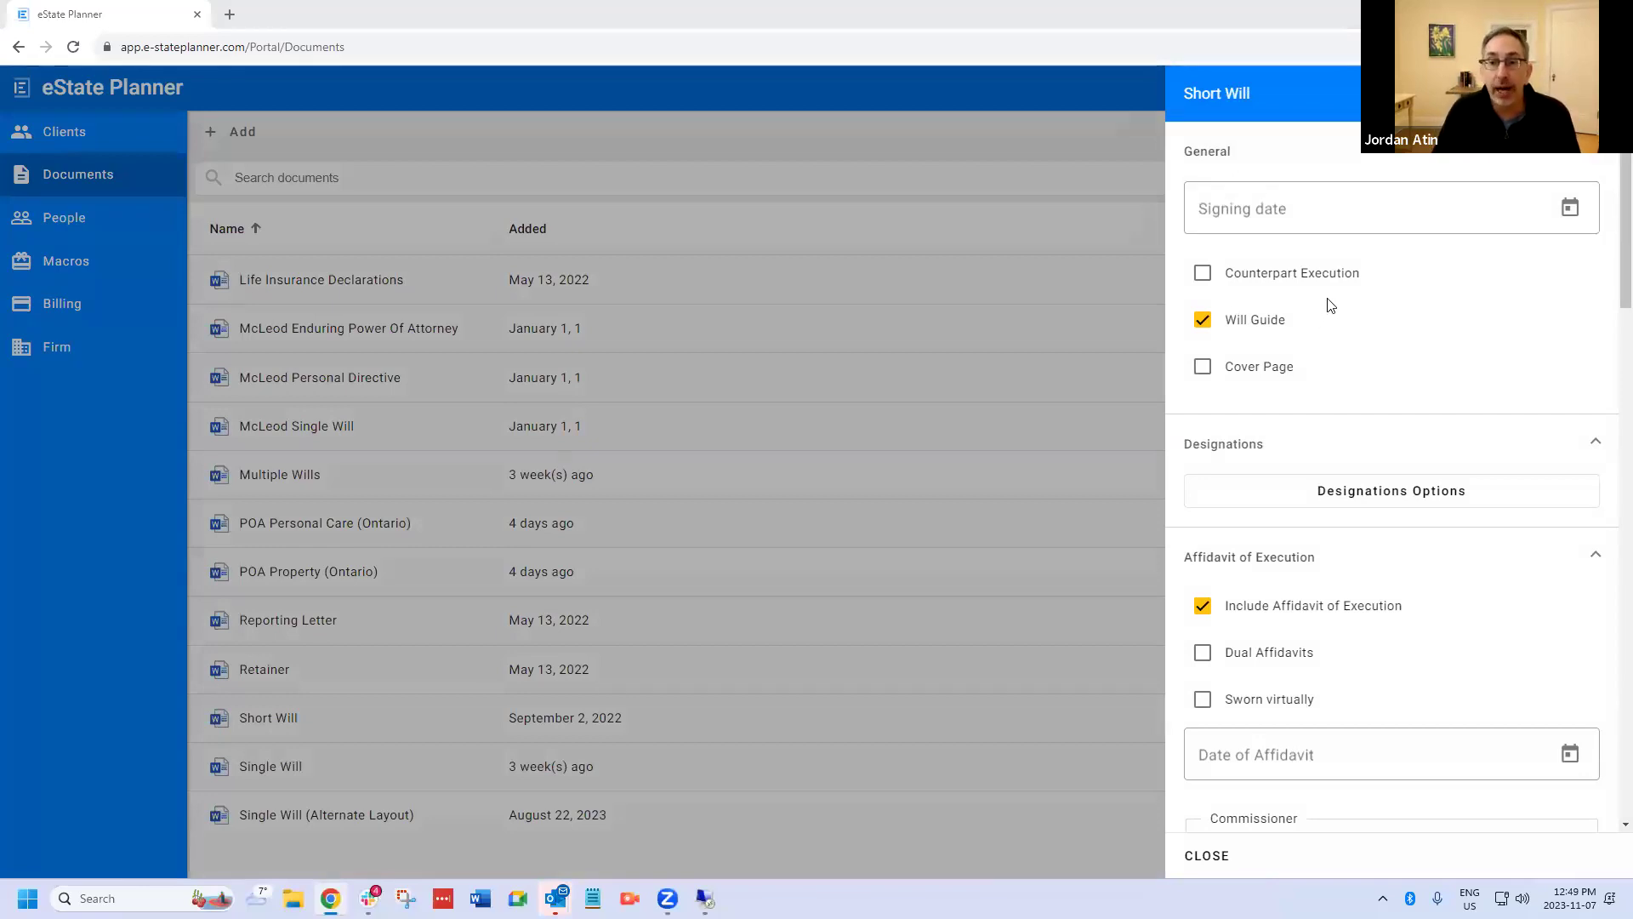
- Check which content can be added to the Short Will's Designations options, without adding any
scroll(1342, 291, "down", 1)
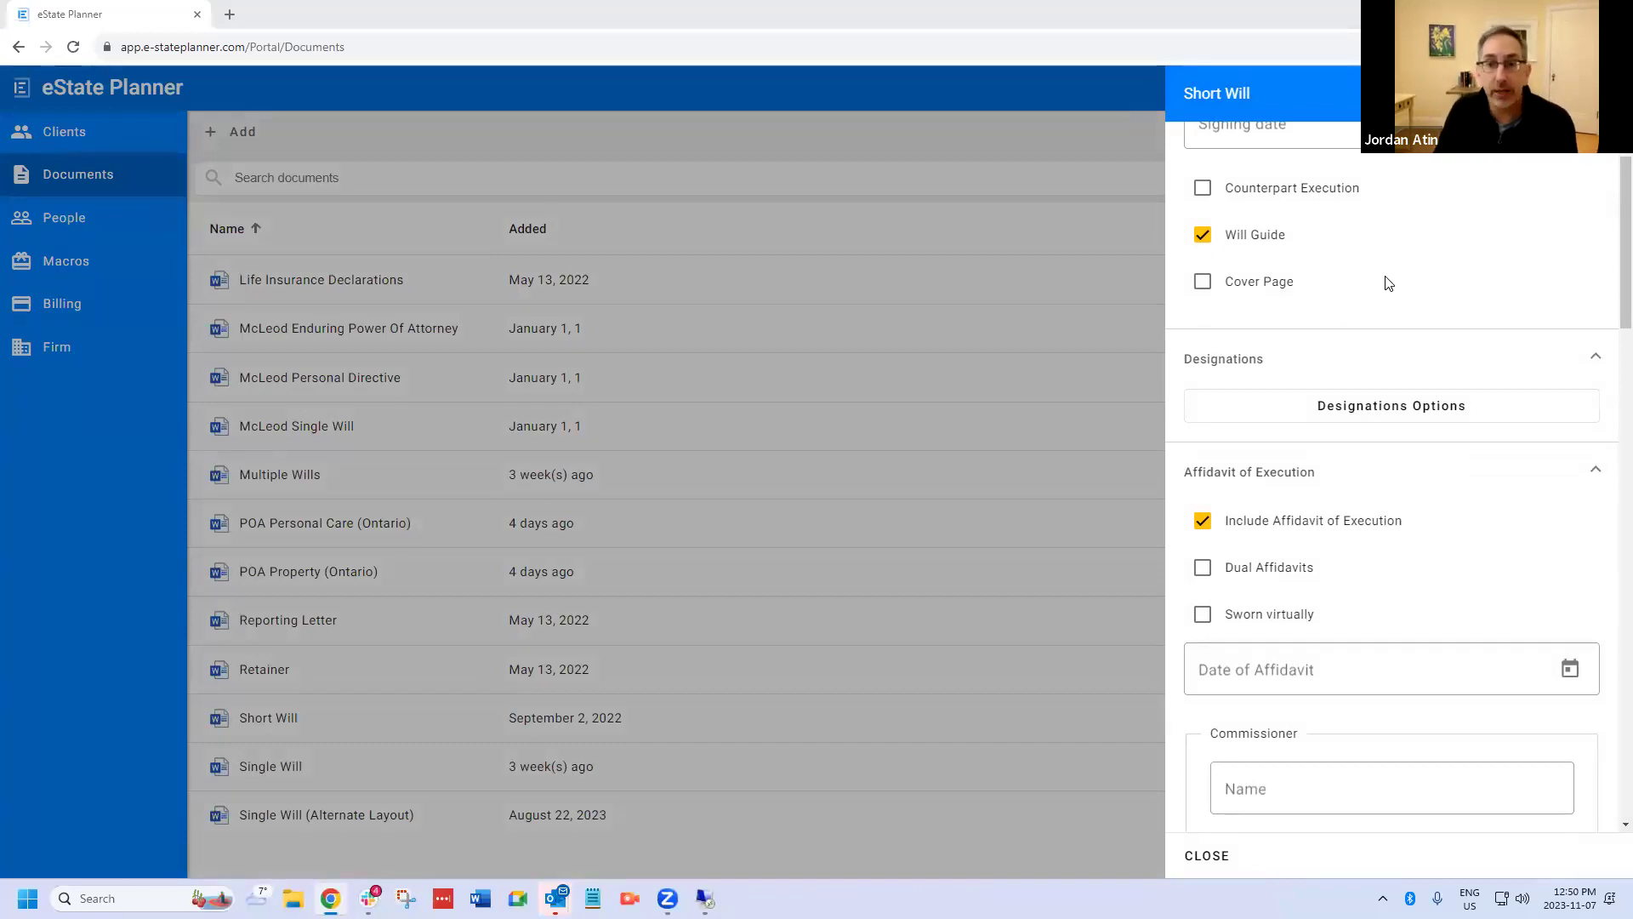
left_click(1400, 407)
left_click(1247, 279)
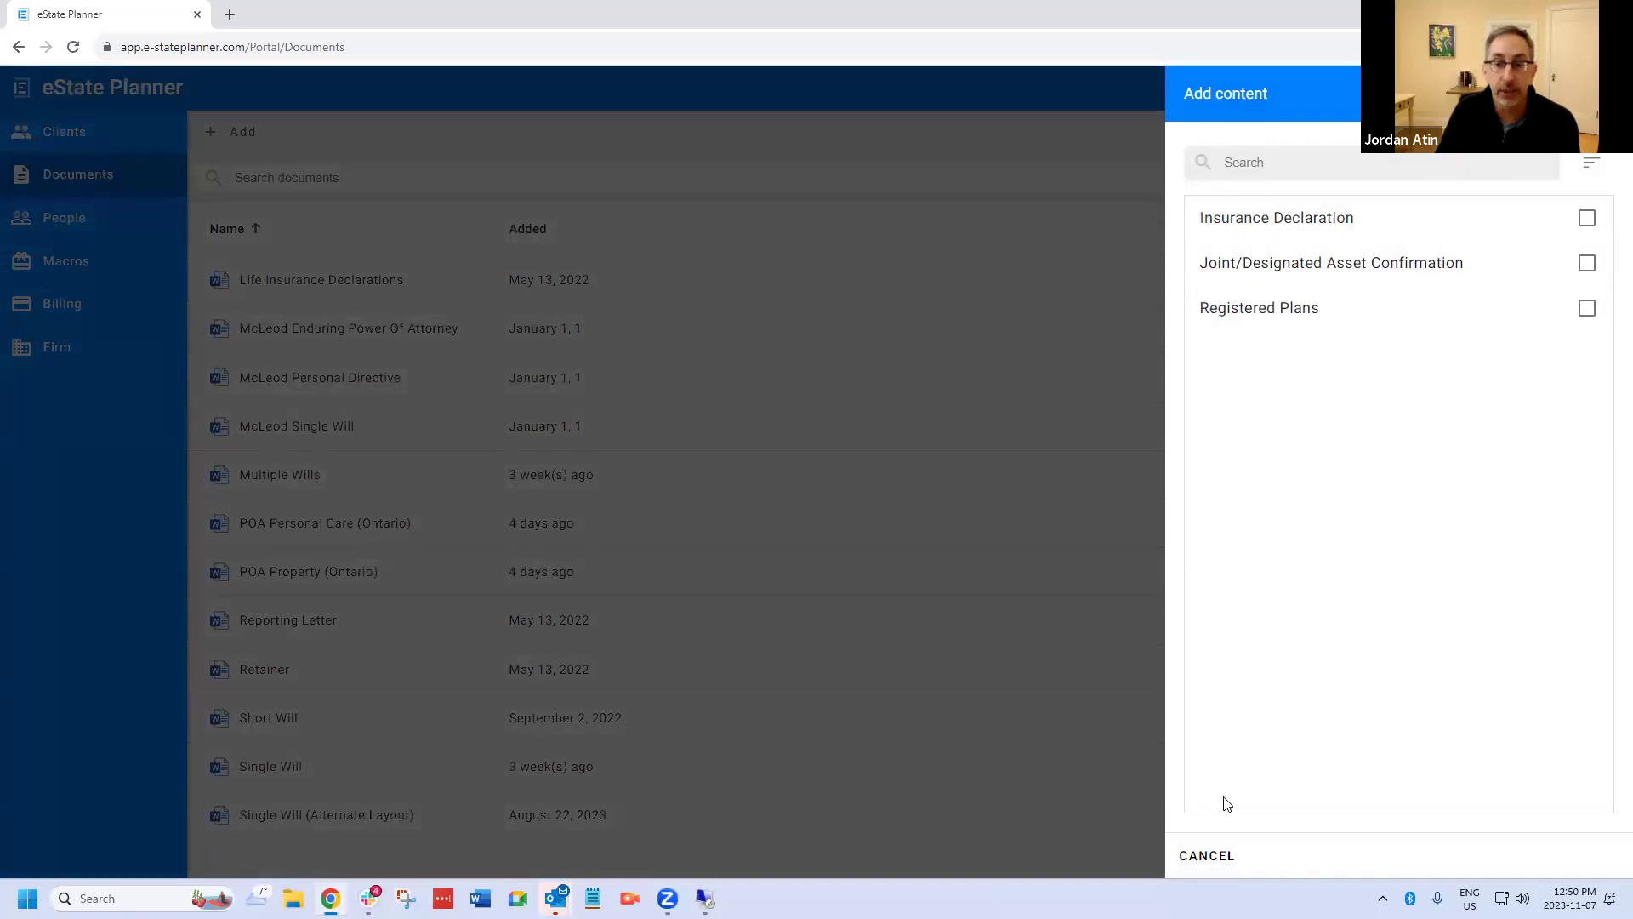
left_click(1223, 858)
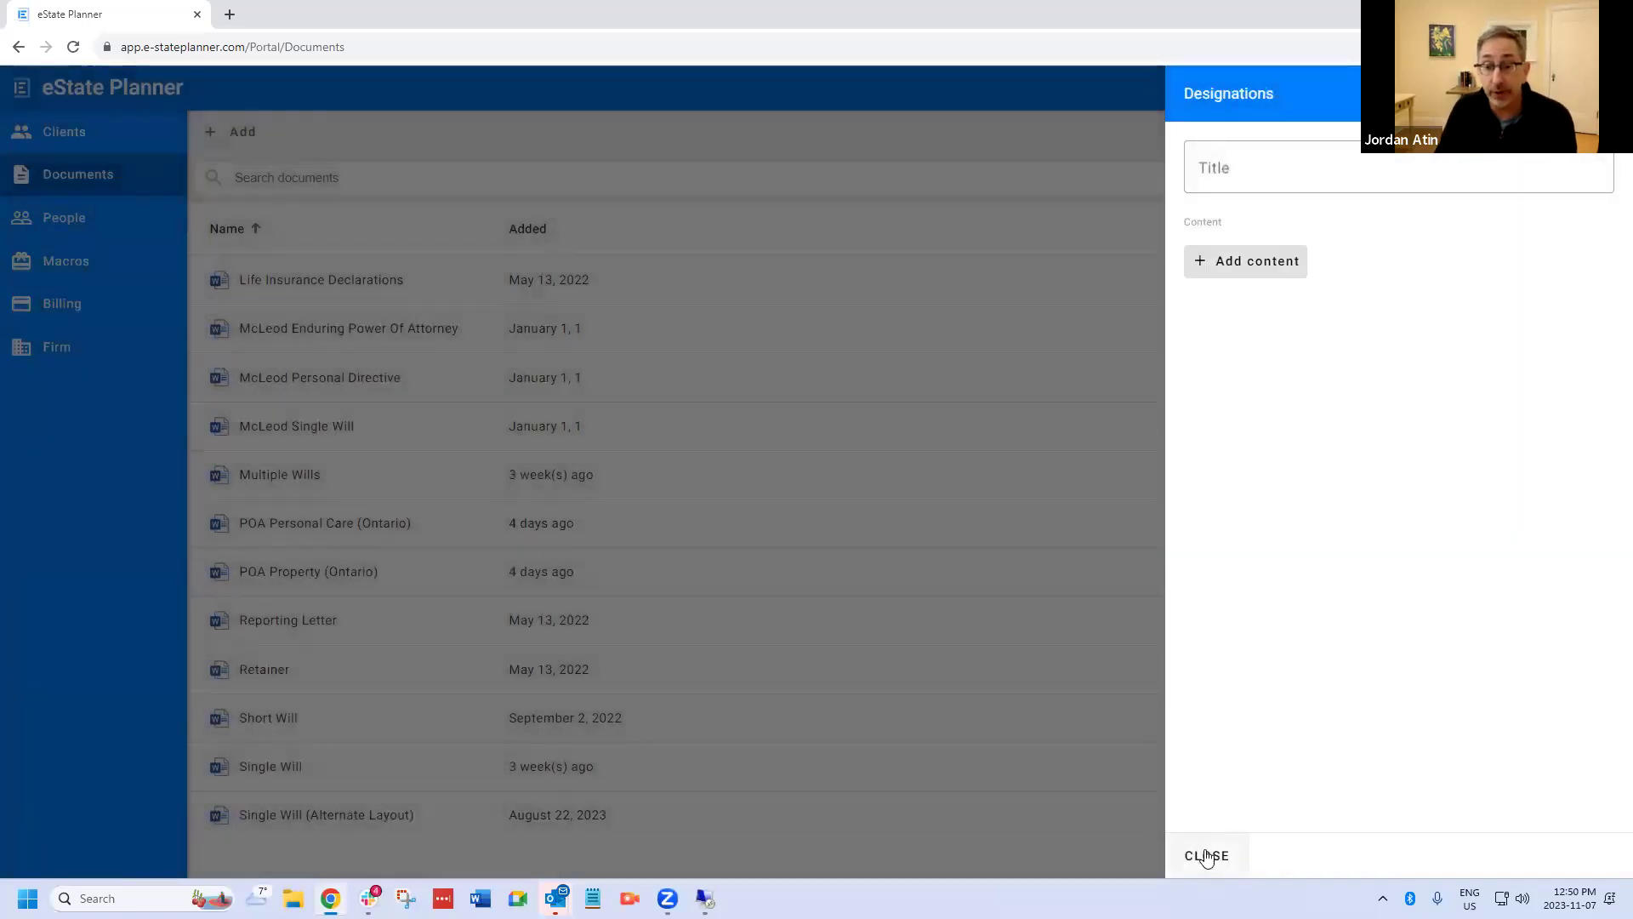
left_click(1203, 854)
- Exclude the Affidavit of Execution from the Short Will and set the Revocation content to Custom with the text "This is my custom revocation clause"
scroll(1285, 510, "down", 3)
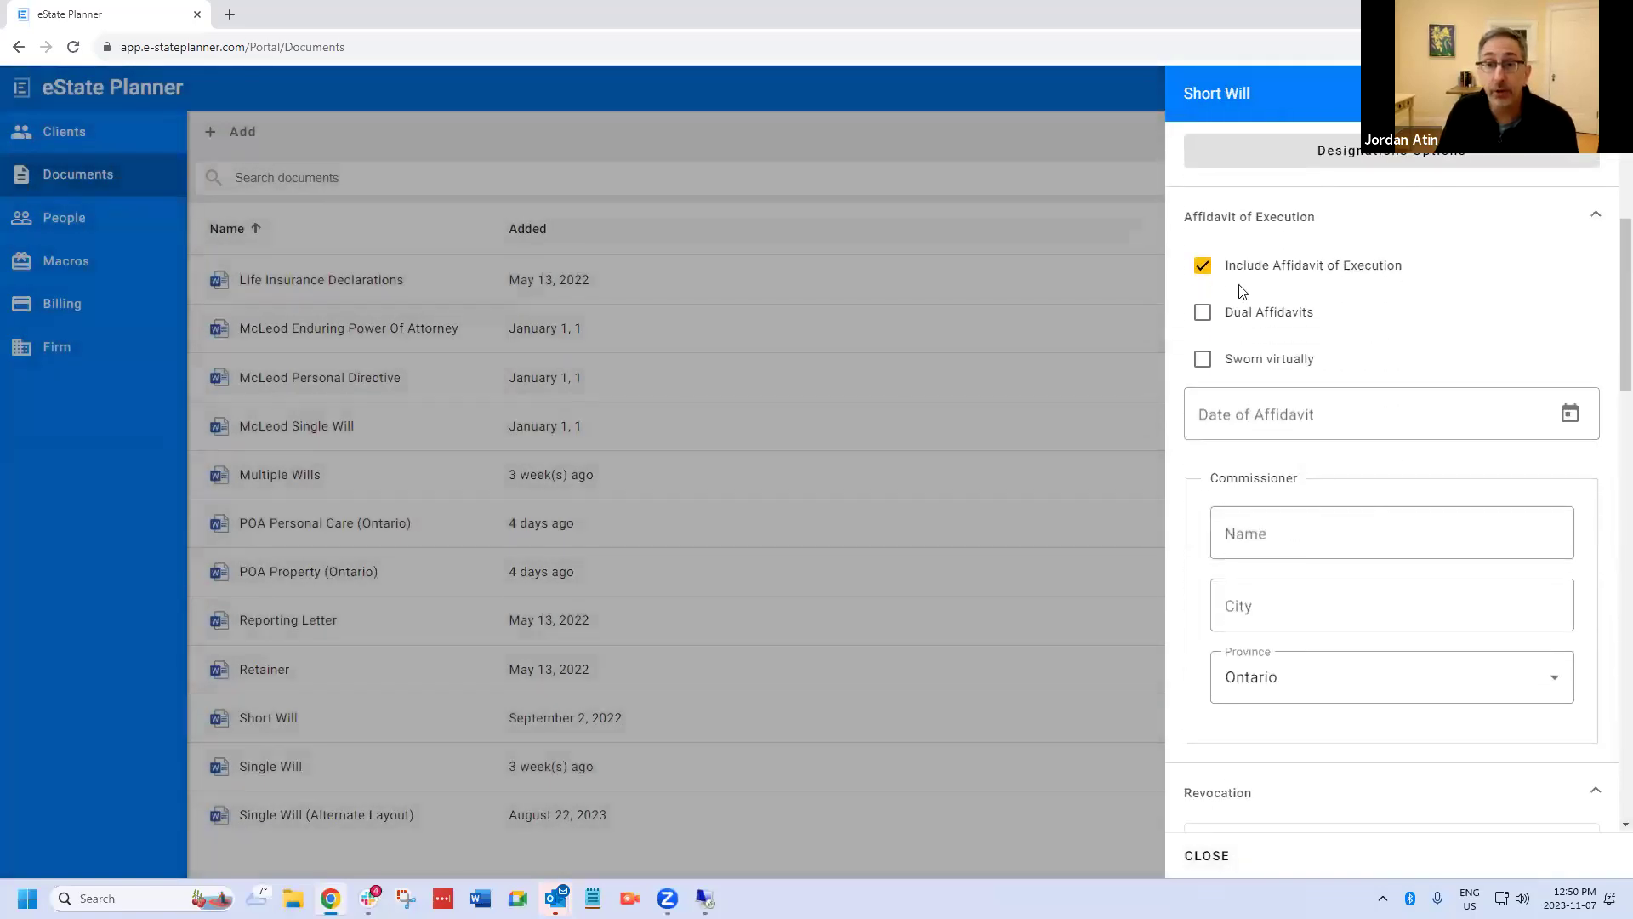
left_click(1203, 267)
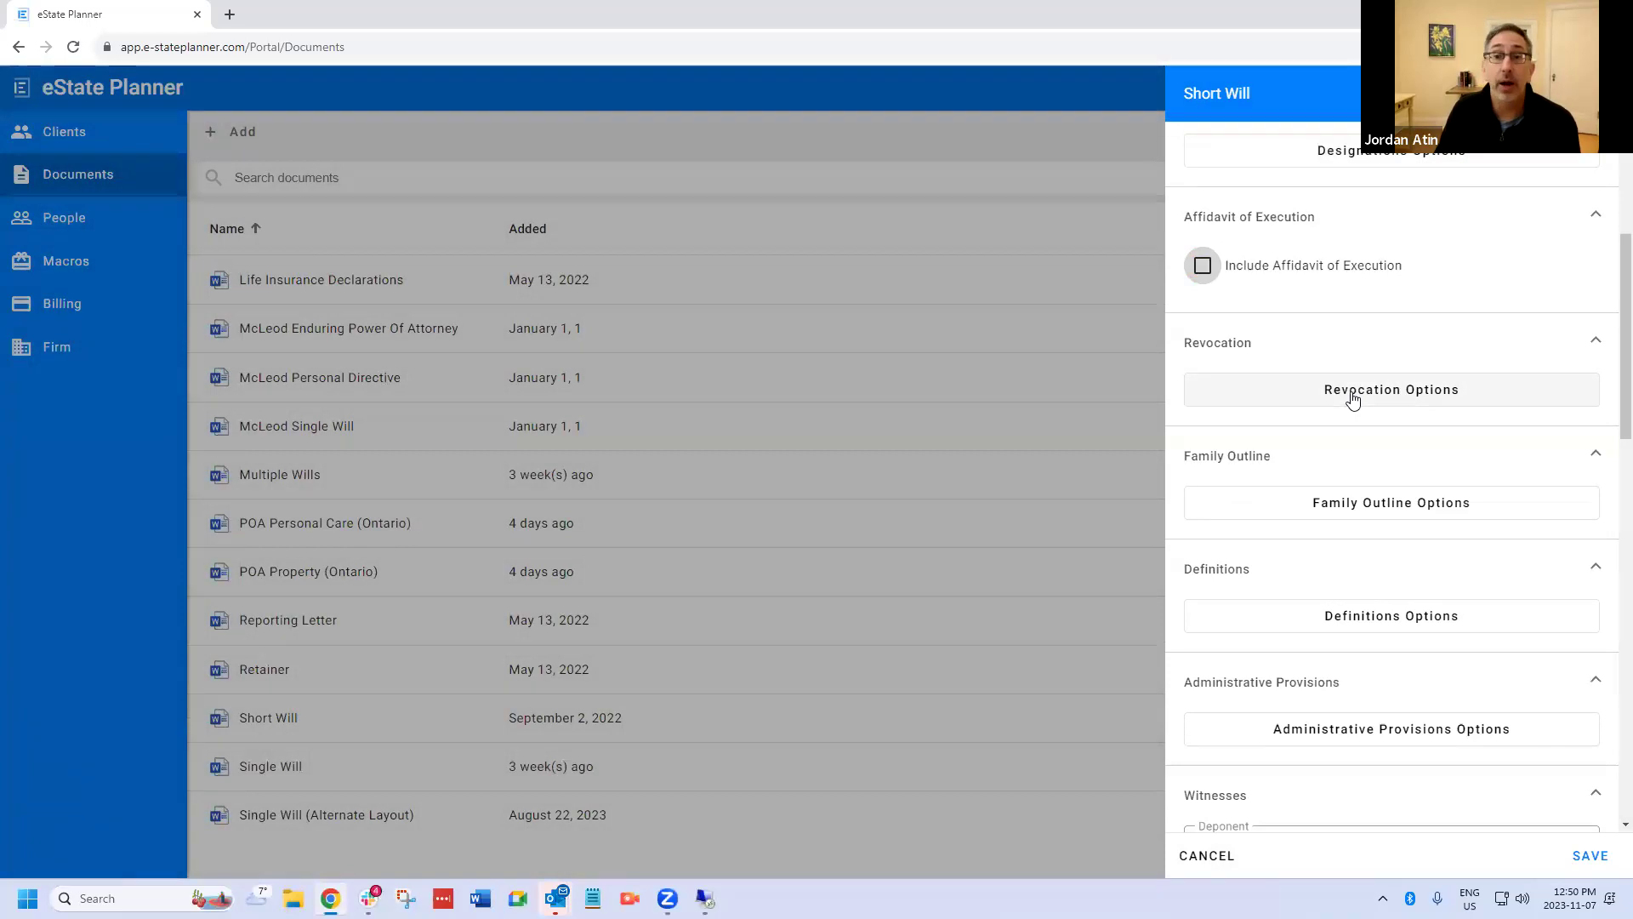
left_click(1353, 398)
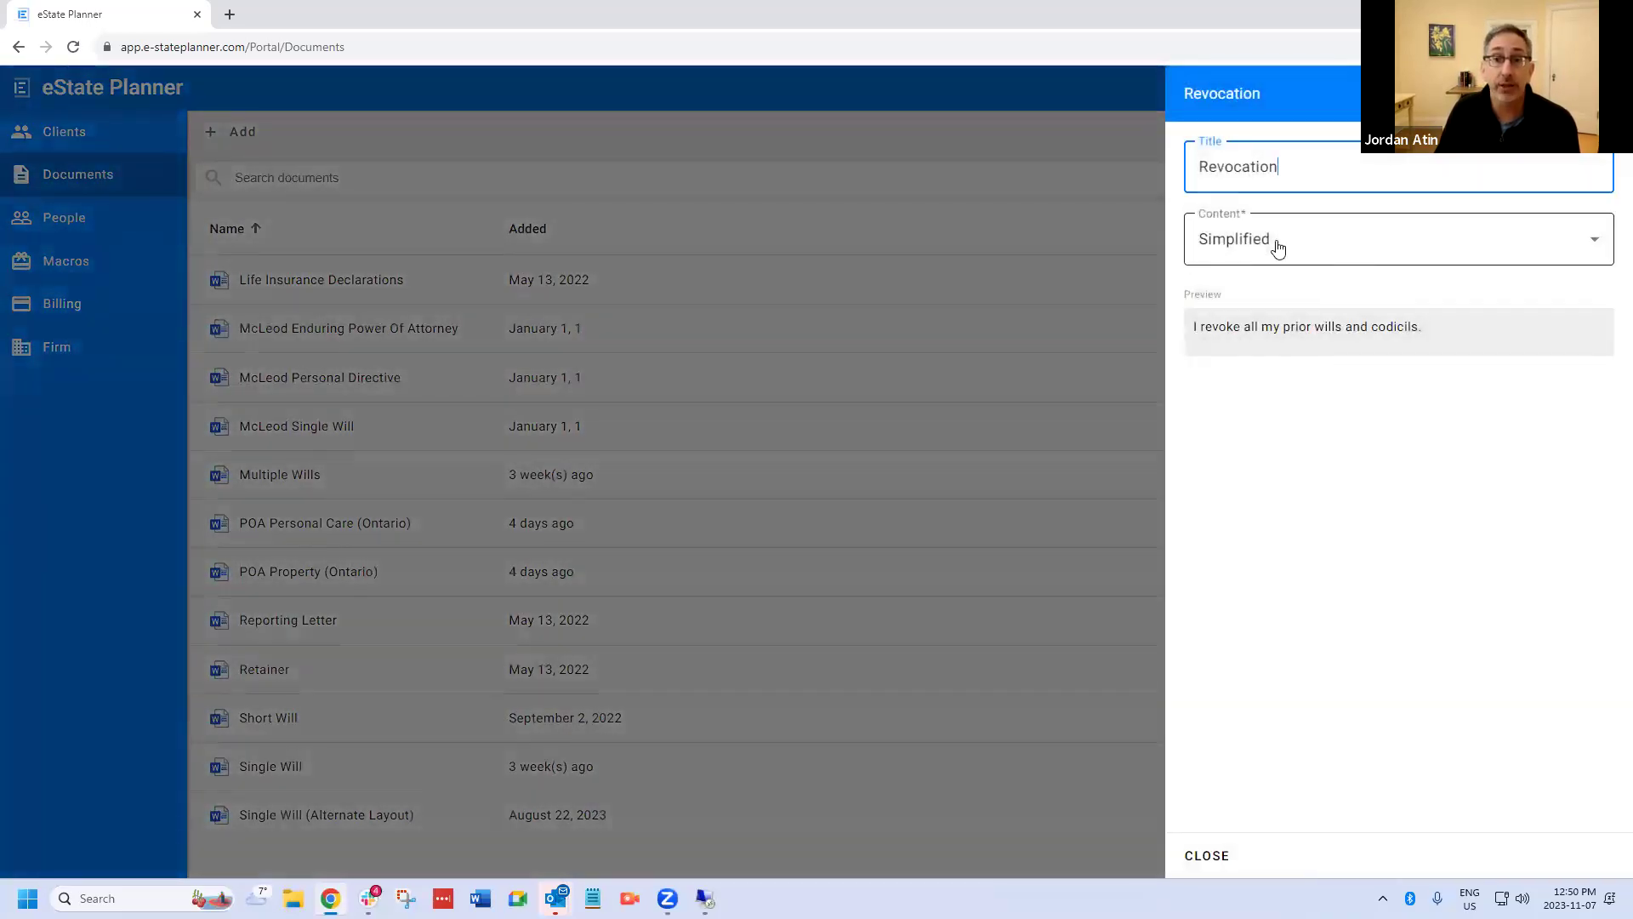
left_click(1278, 245)
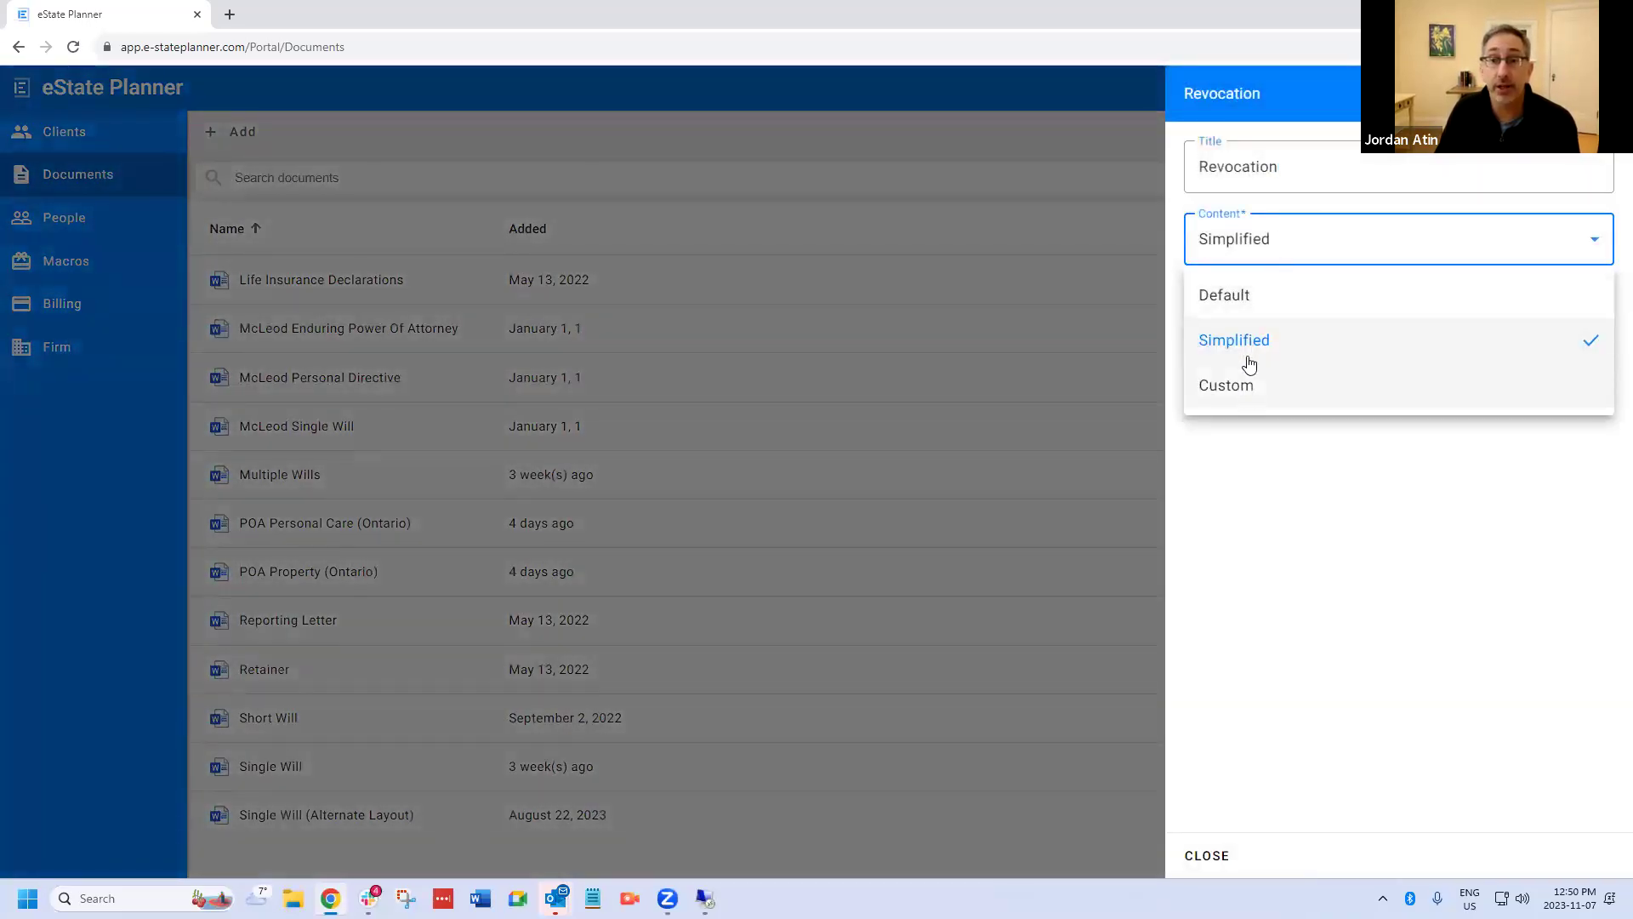
left_click(1242, 295)
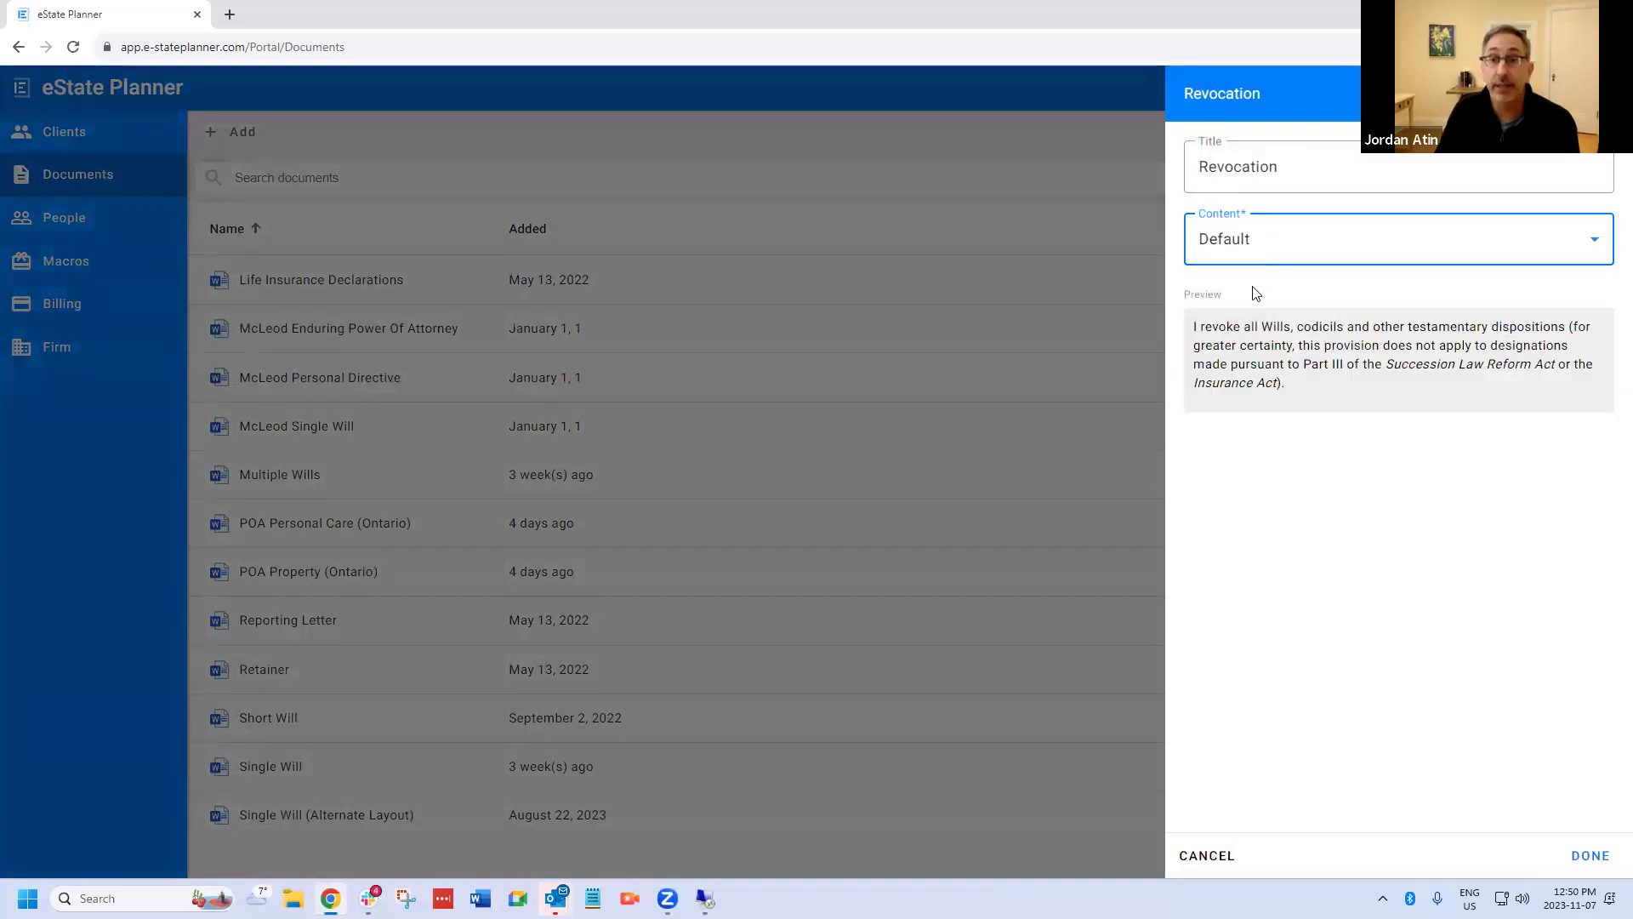
left_click(1254, 246)
left_click(1247, 385)
left_click(1265, 364)
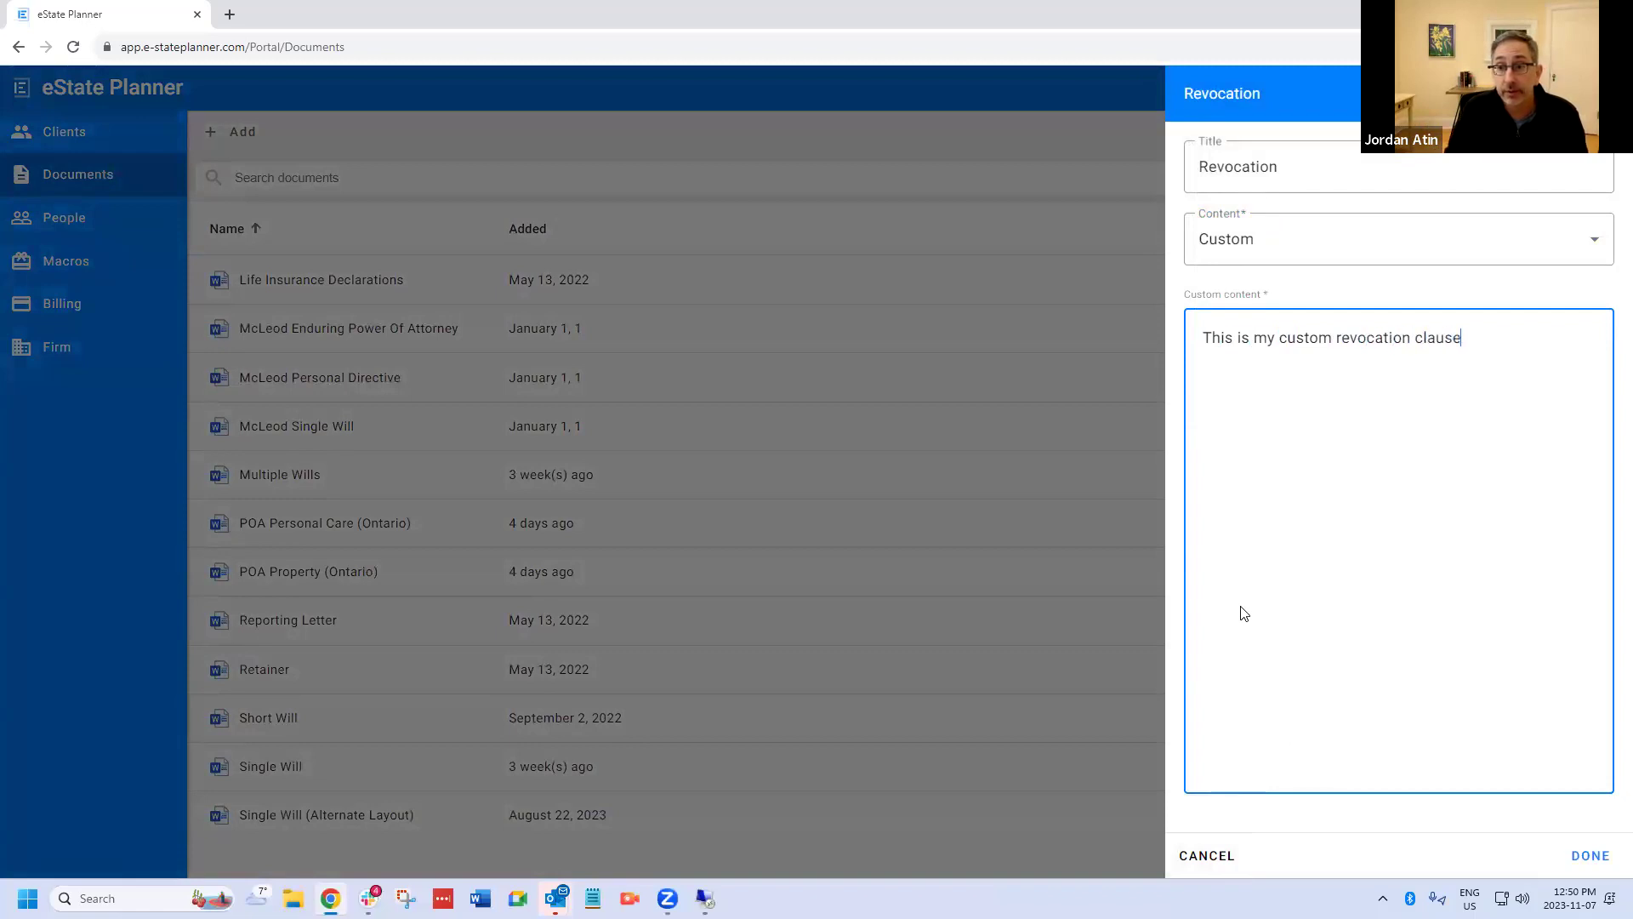
left_click(1587, 855)
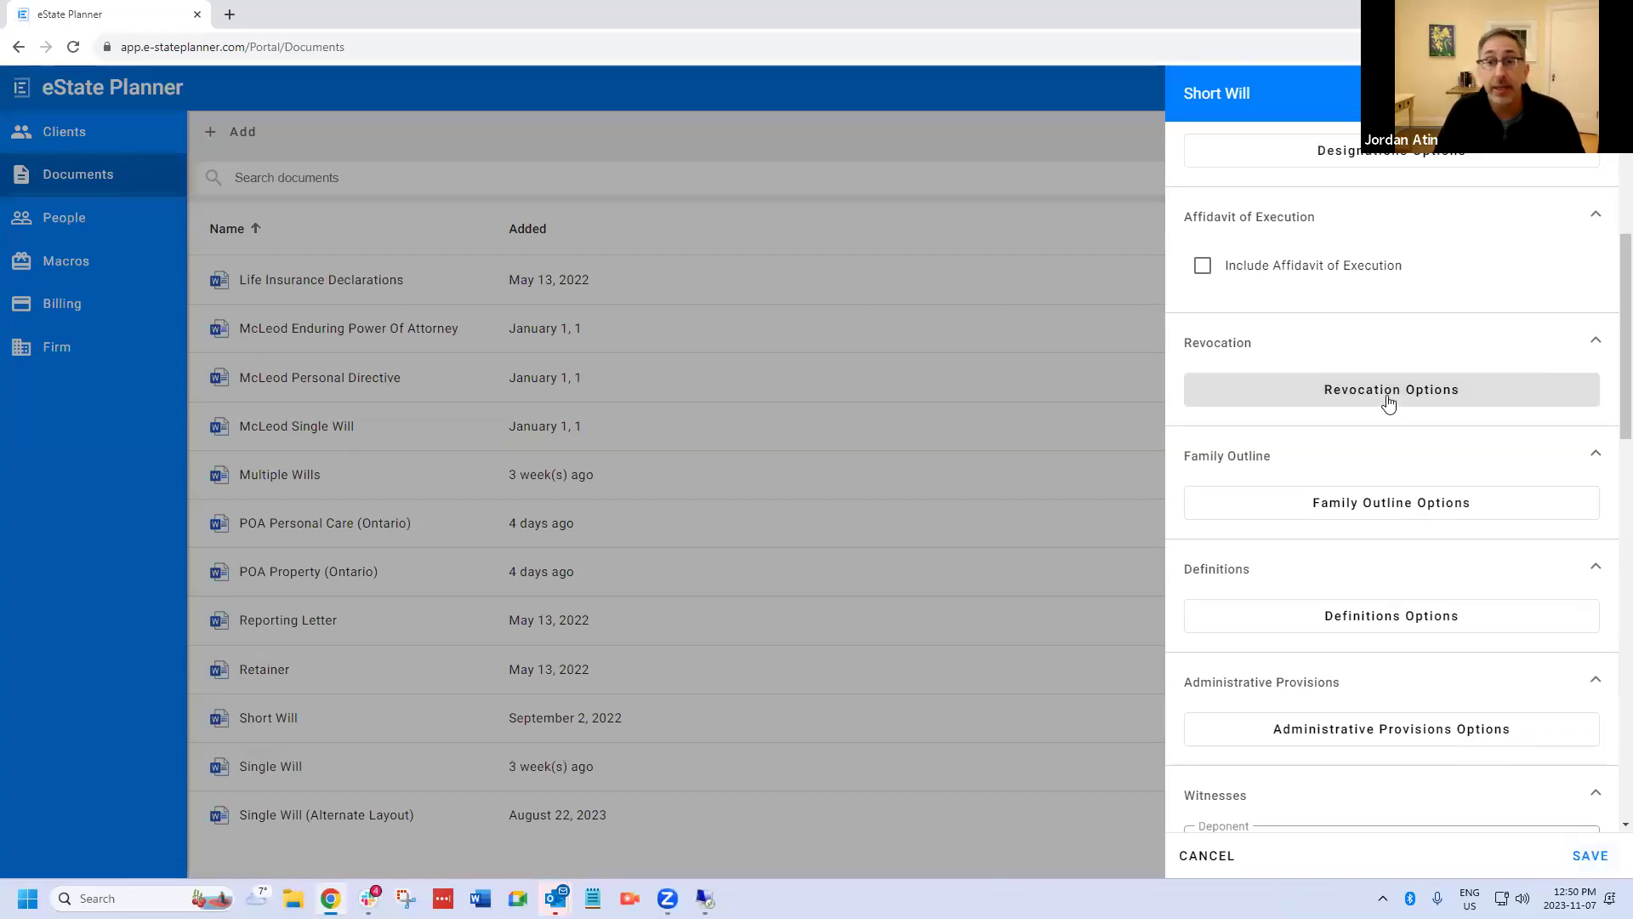
left_click(1389, 400)
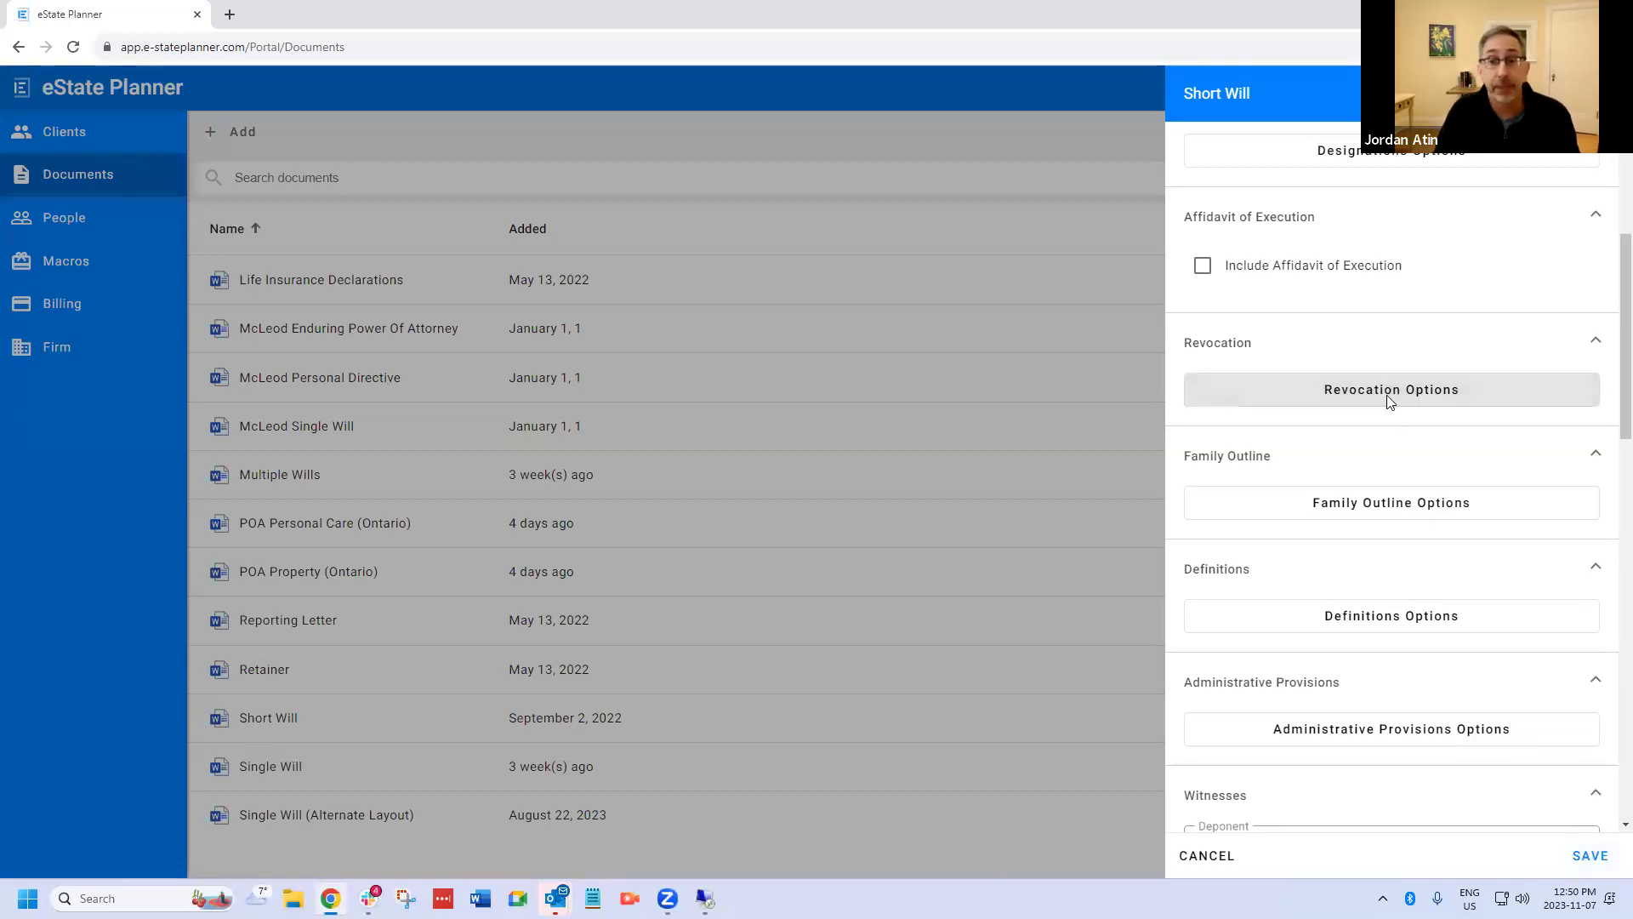
left_click(1212, 859)
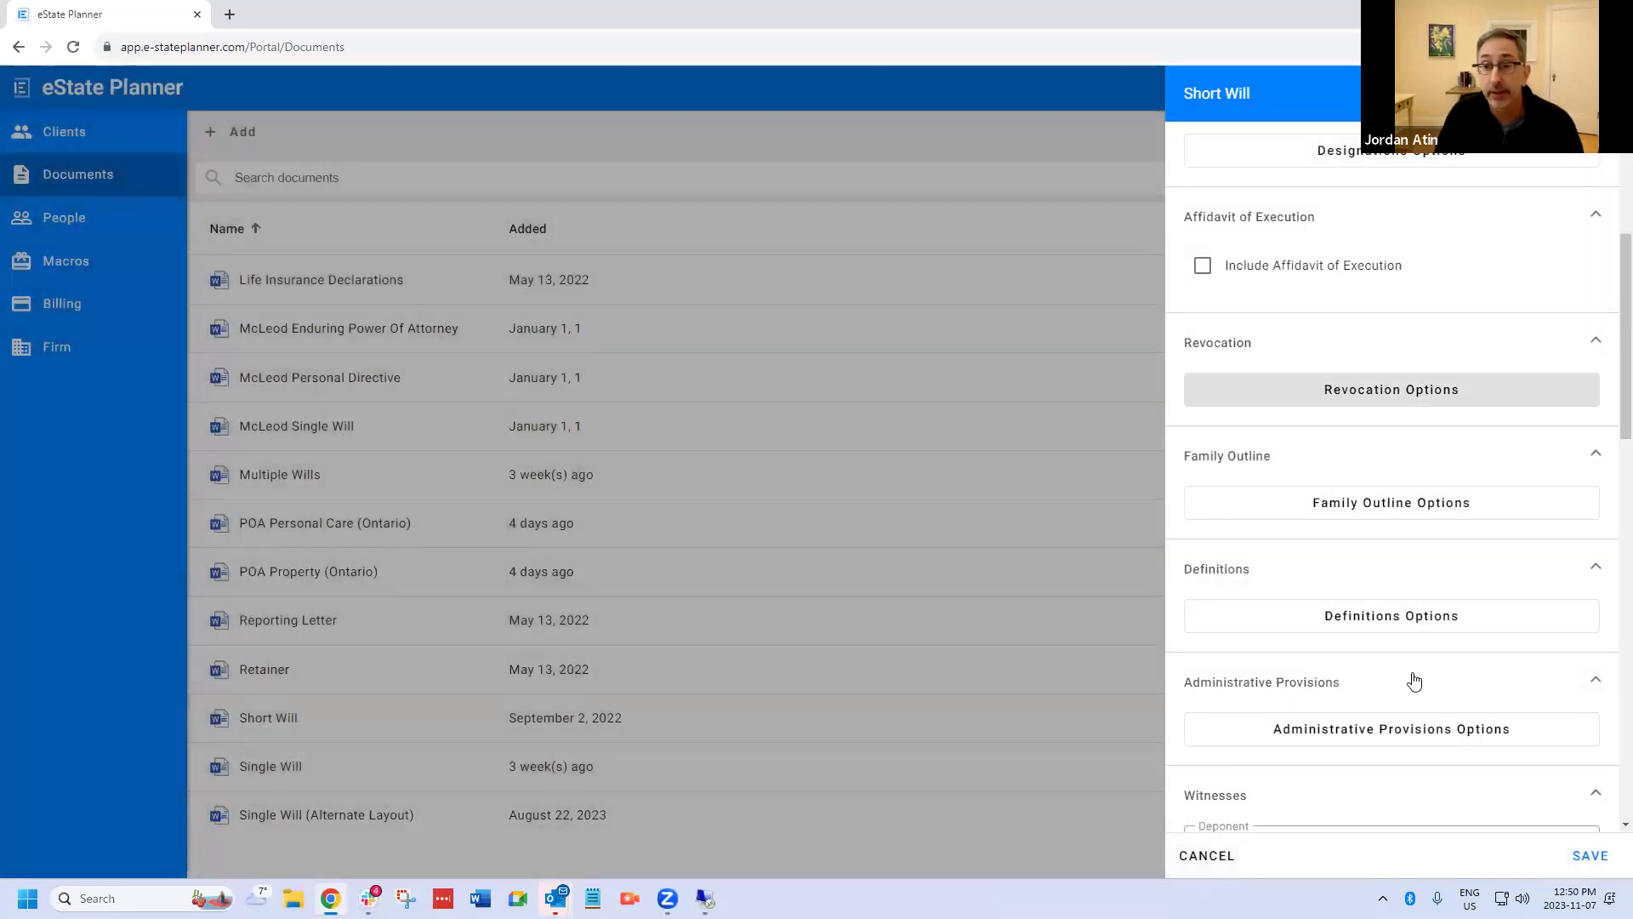
- Examine the default clauses listed in the Short Will's Definitions options
scroll(1365, 532, "down", 1)
left_click(1376, 525)
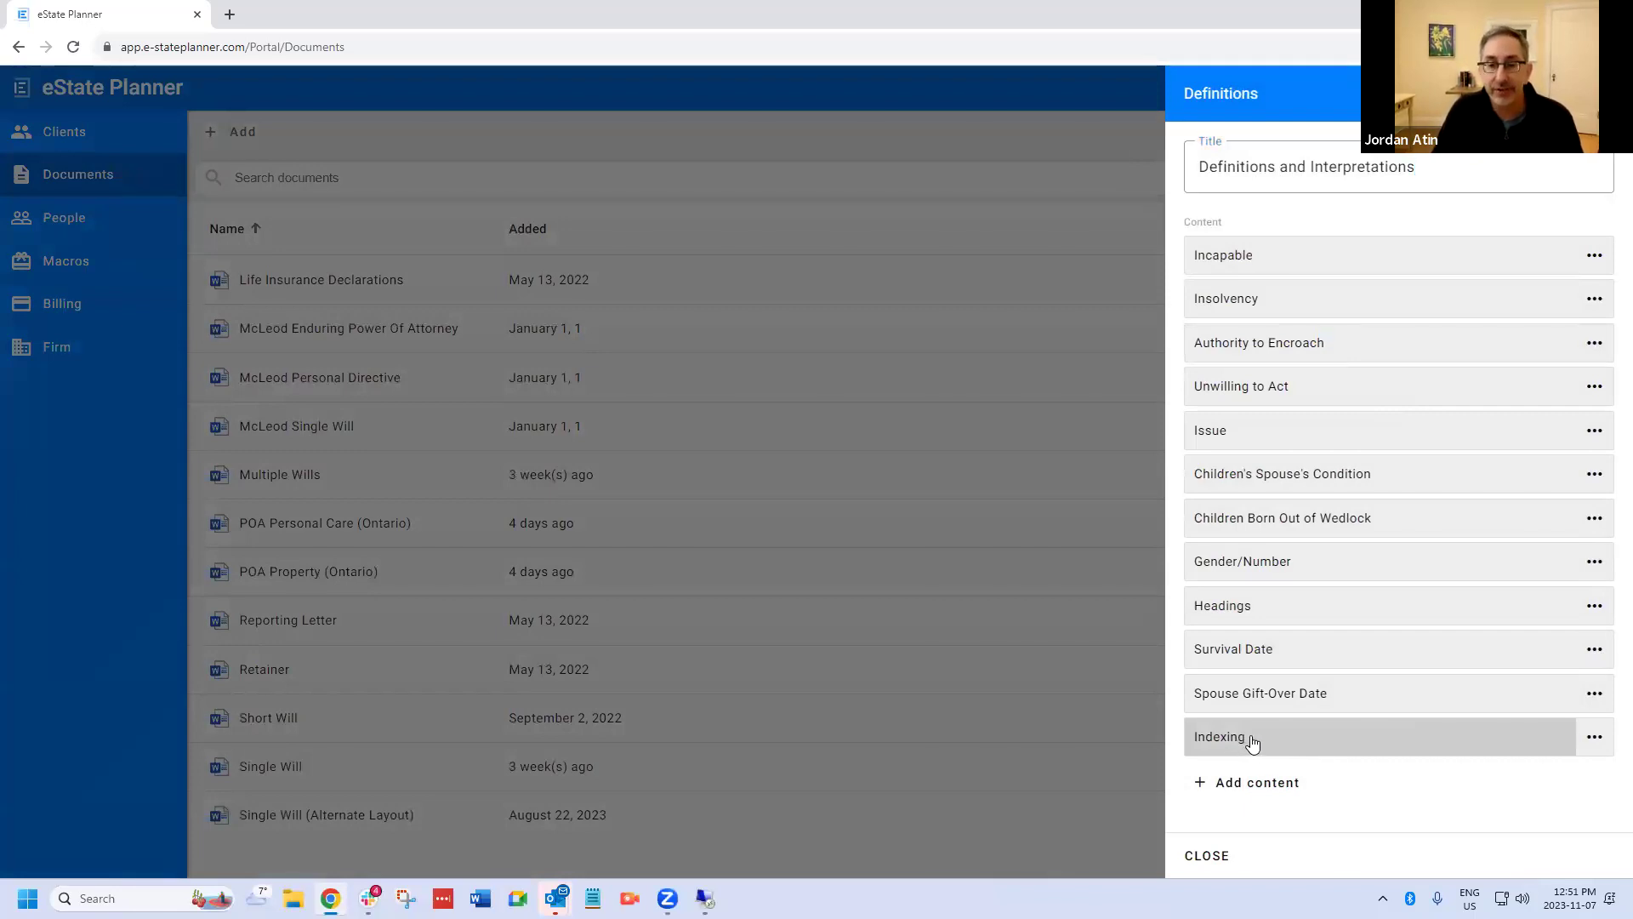
left_click(1311, 728)
left_click(1214, 857)
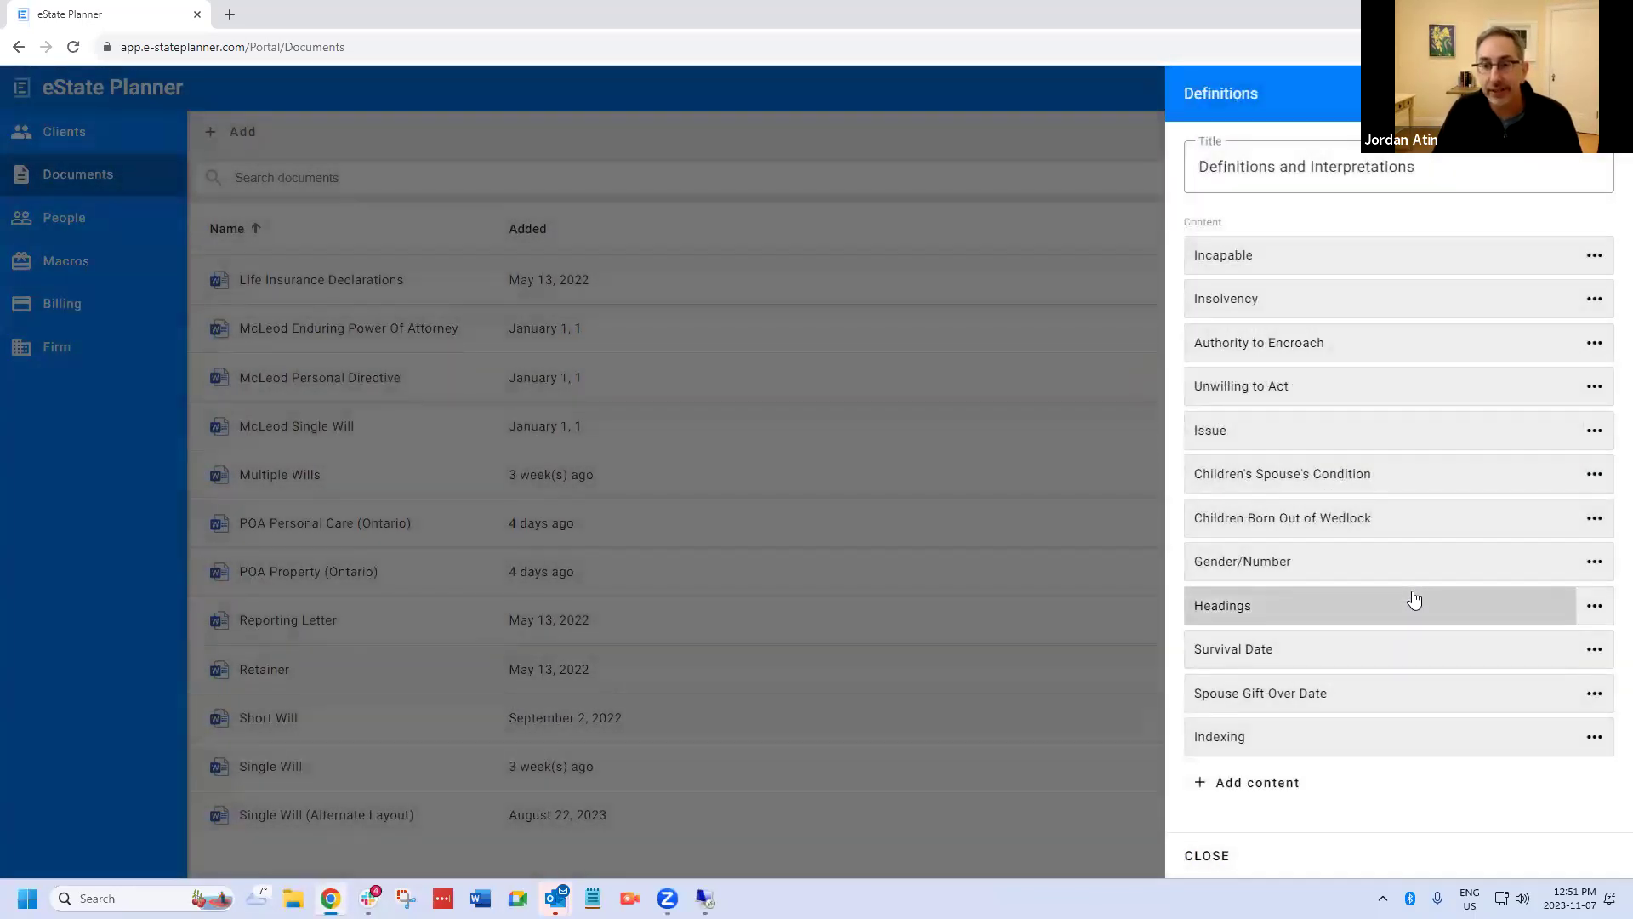
left_click(1218, 854)
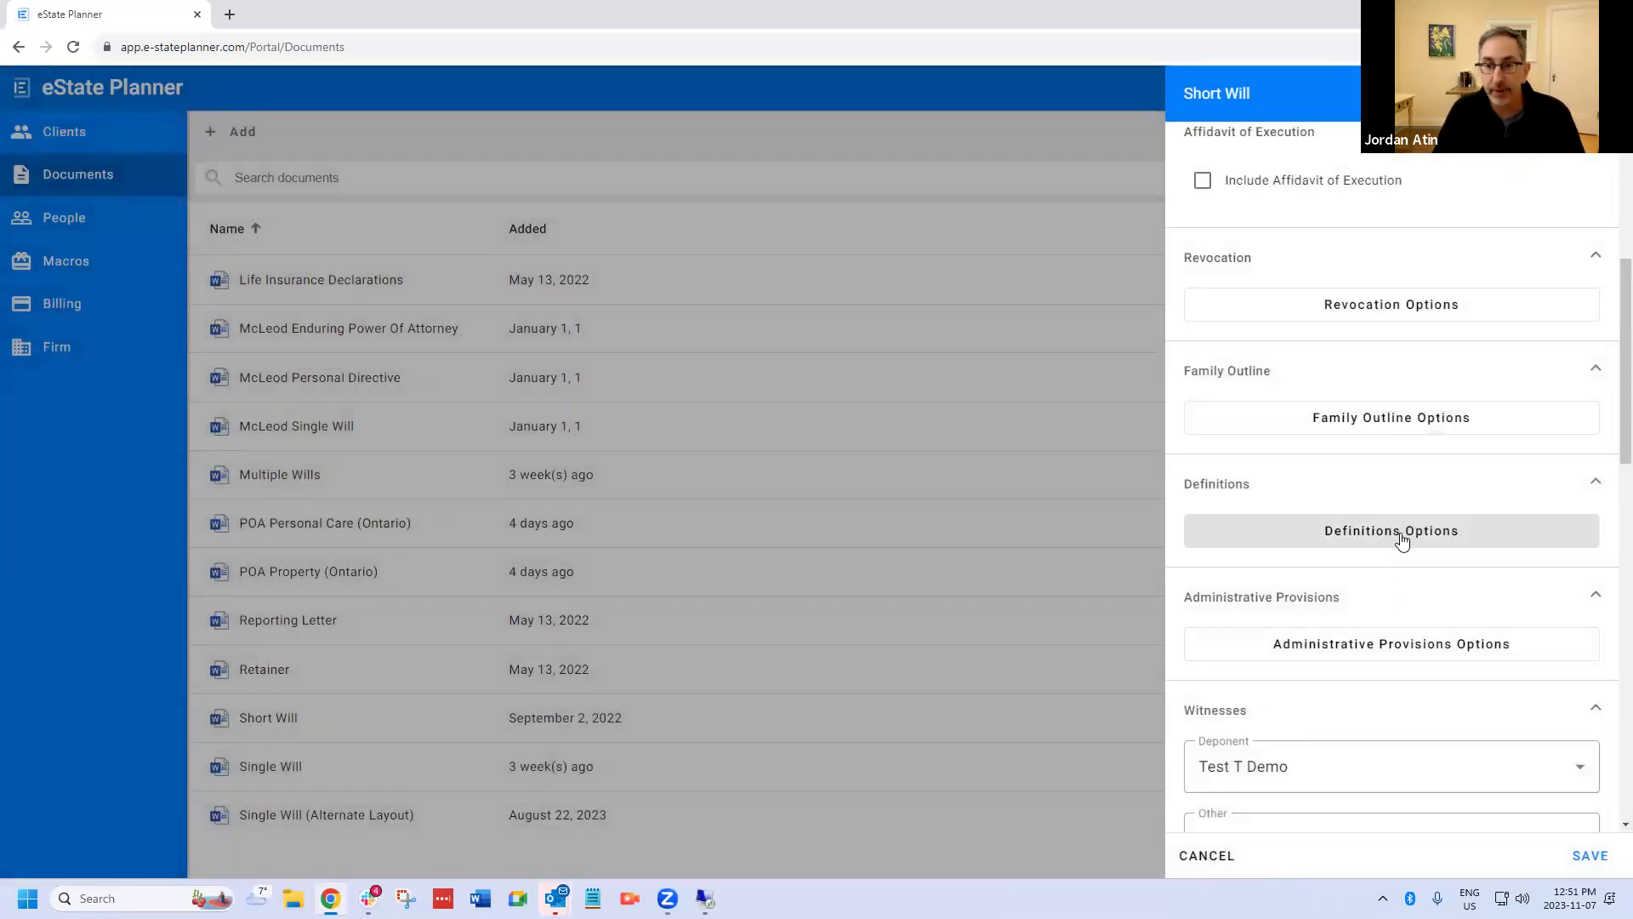
- Examine the Short Will's Administrative Provisions options, including the clauses inside Sale/Postpone Sale/Distribute "in kind"
scroll(1389, 624, "down", 2)
left_click(1378, 473)
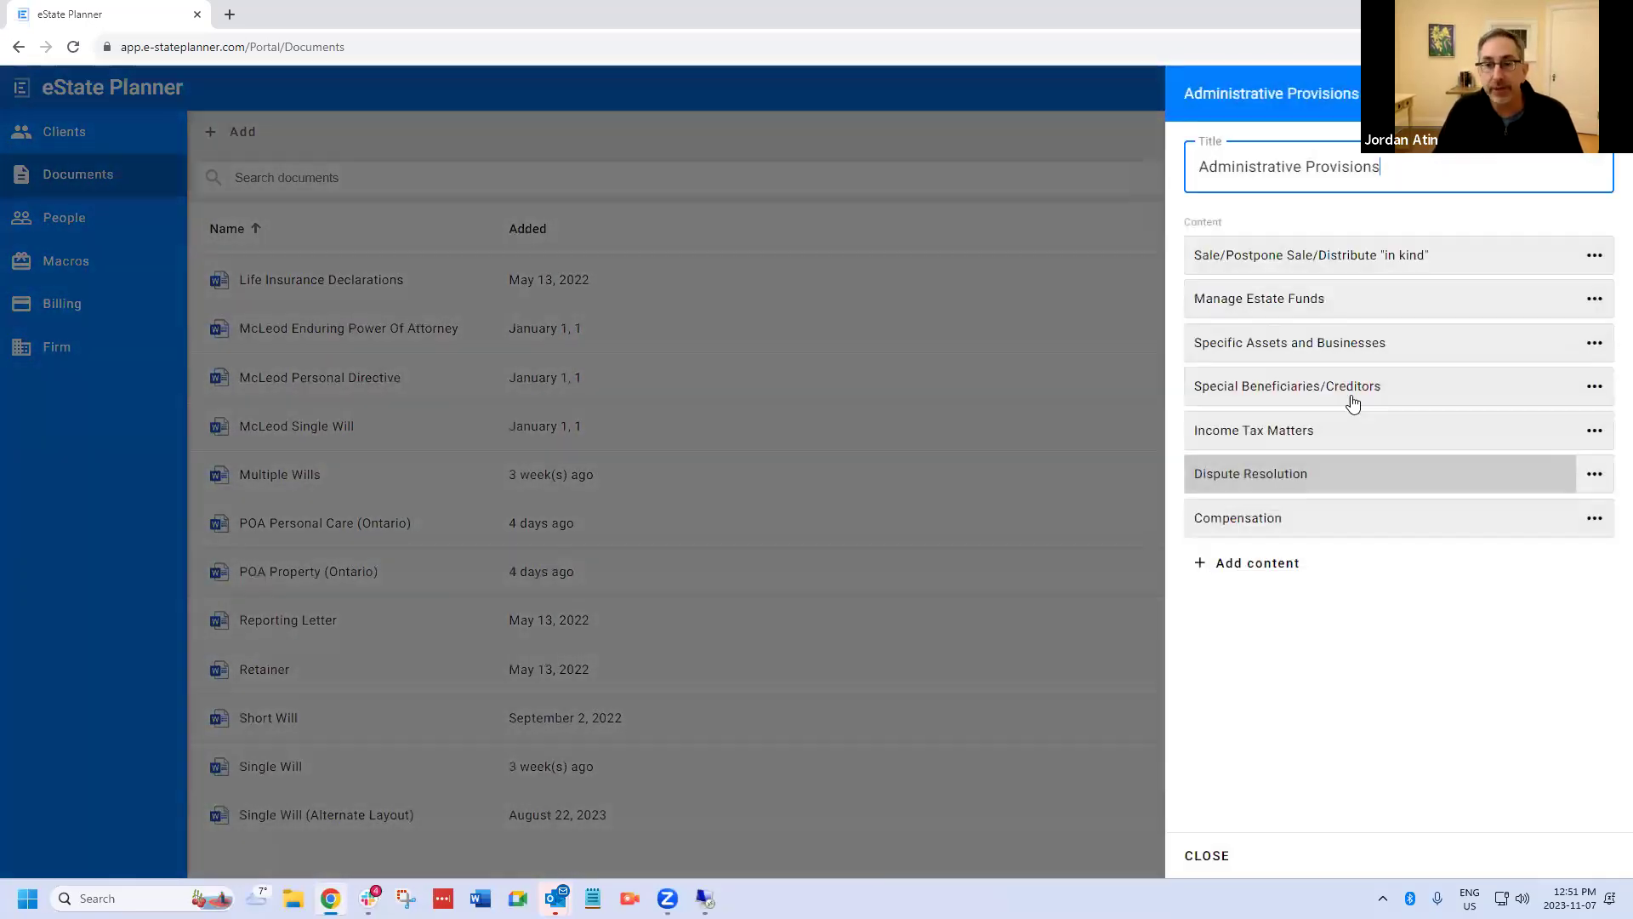
left_click(1329, 263)
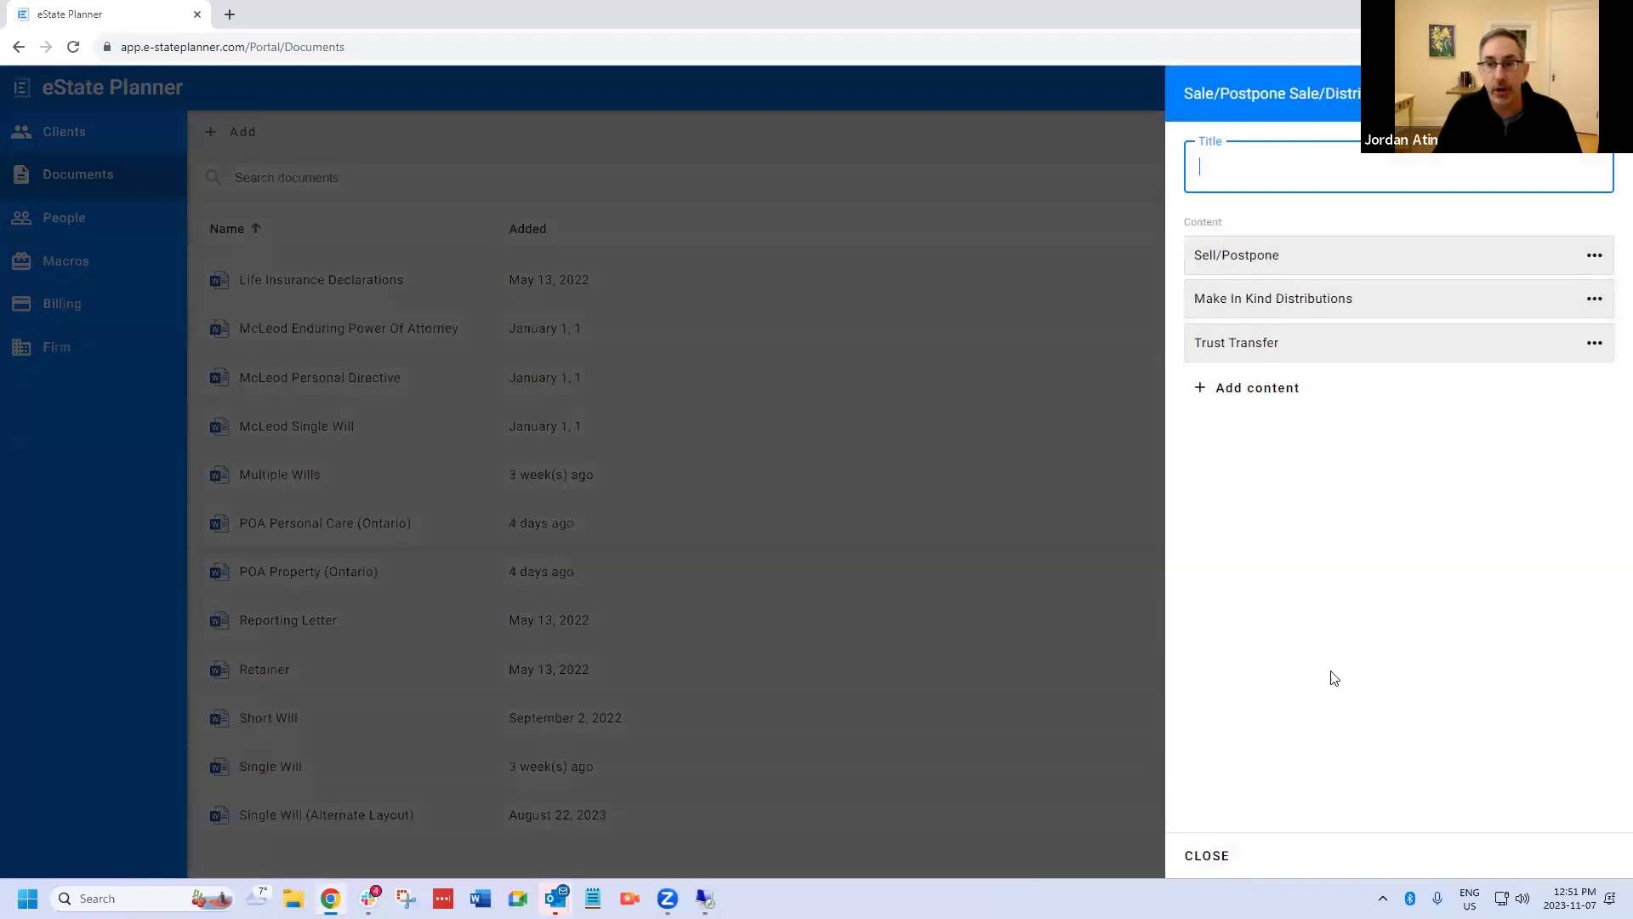
left_click(1208, 858)
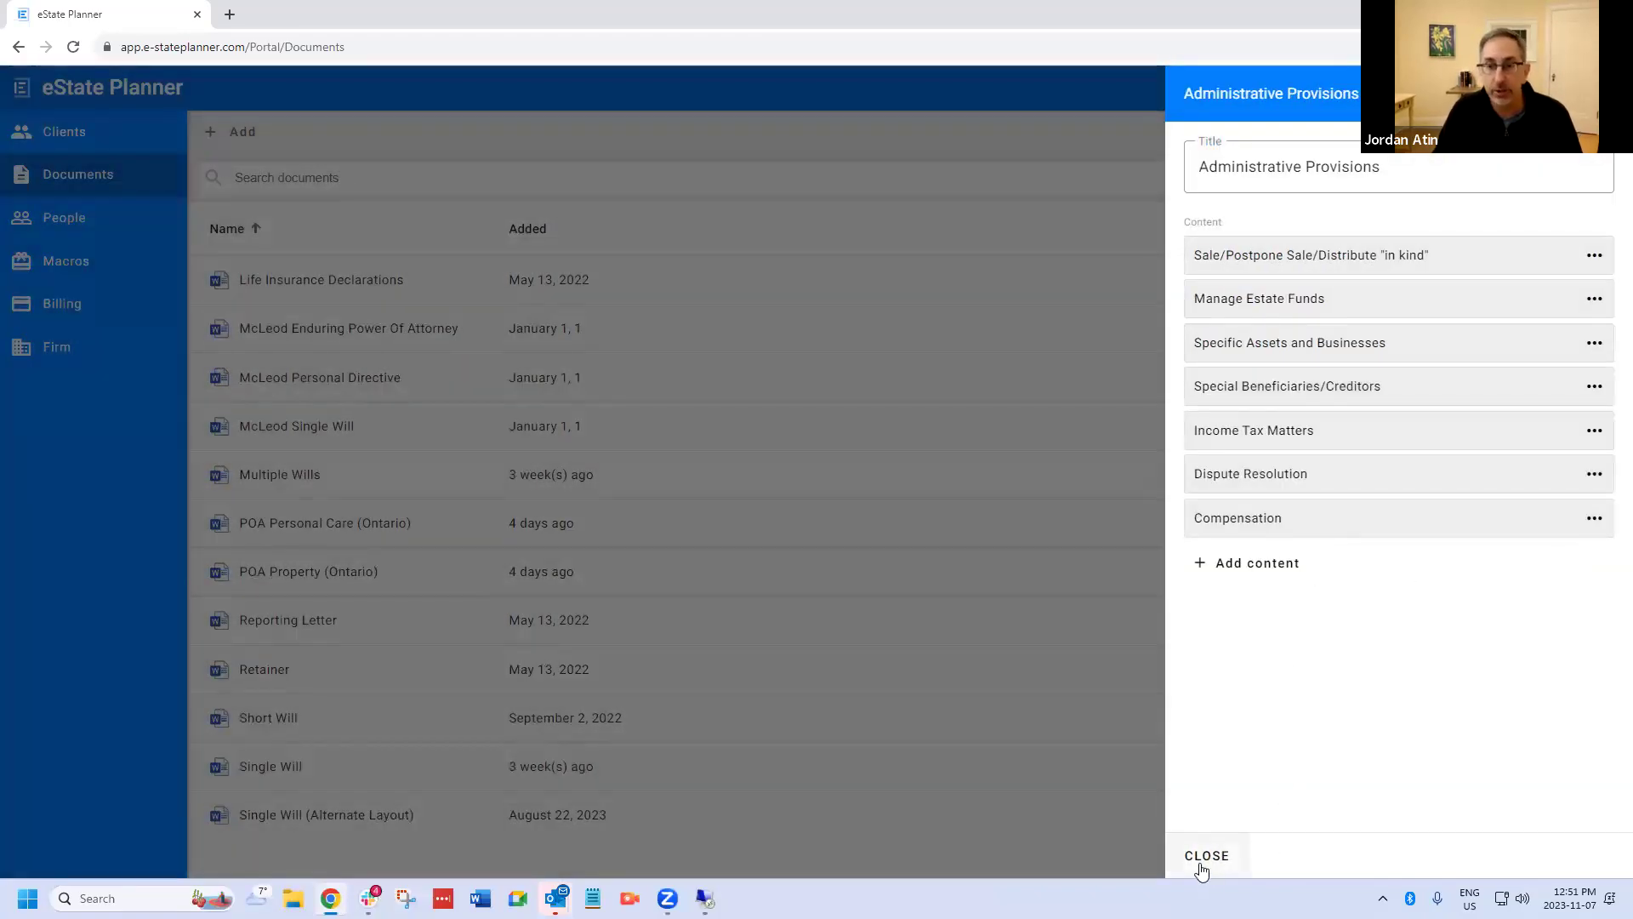
left_click(1202, 871)
- Review the Short Will's witness, executor, name, footer and document formatting settings, and leave the configuration without saving
scroll(1327, 613, "down", 2)
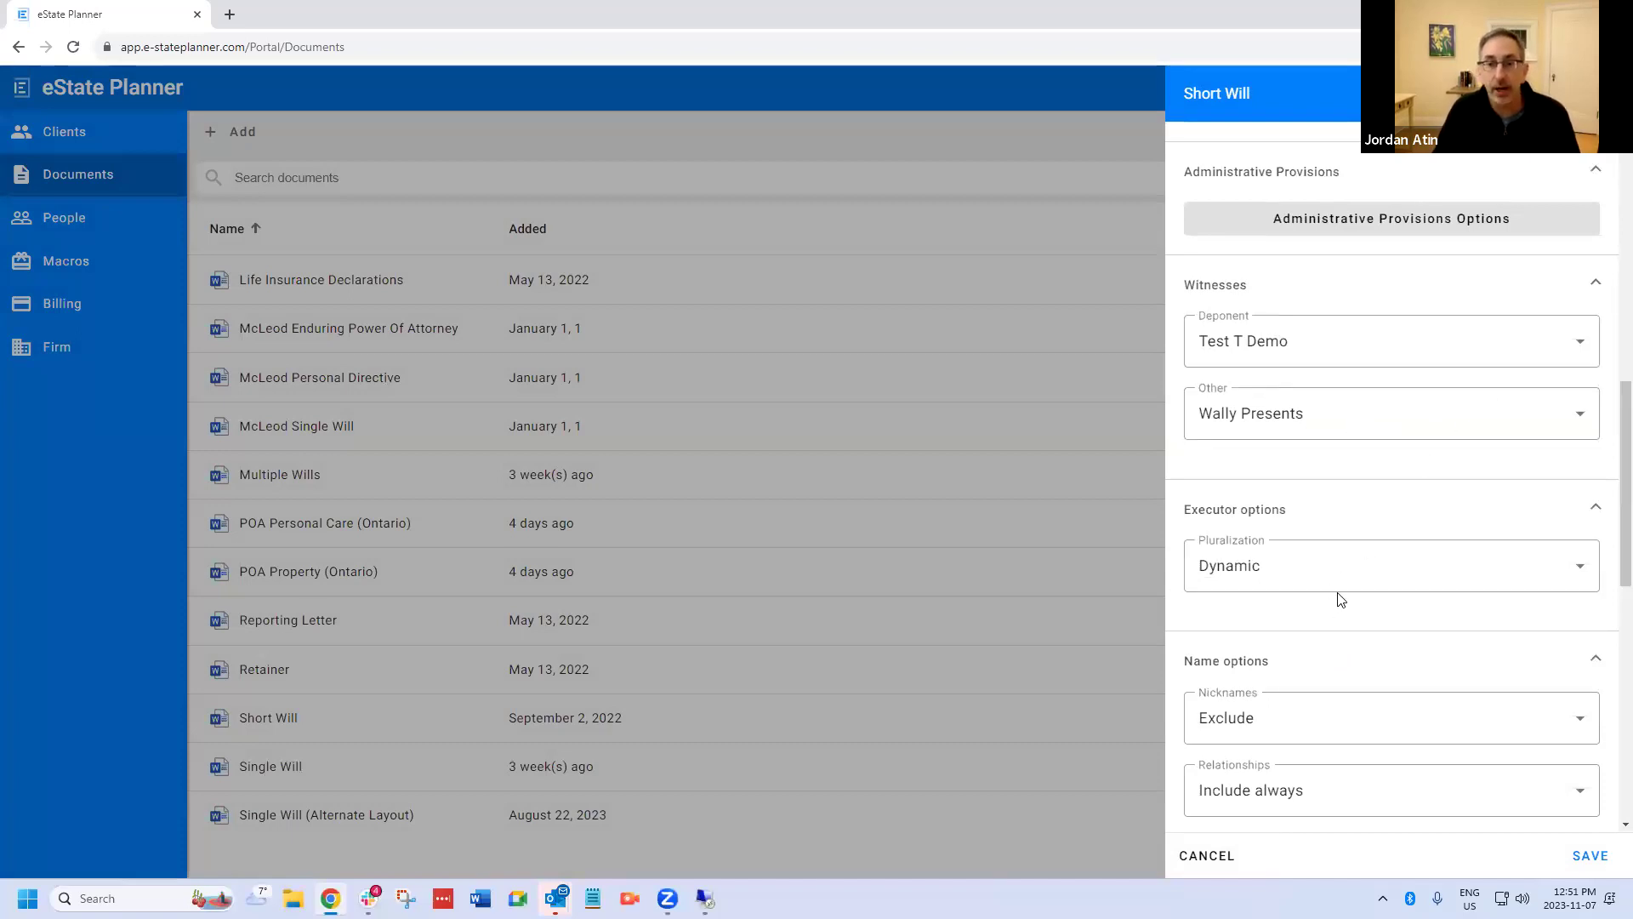
scroll(1338, 598, "down", 2)
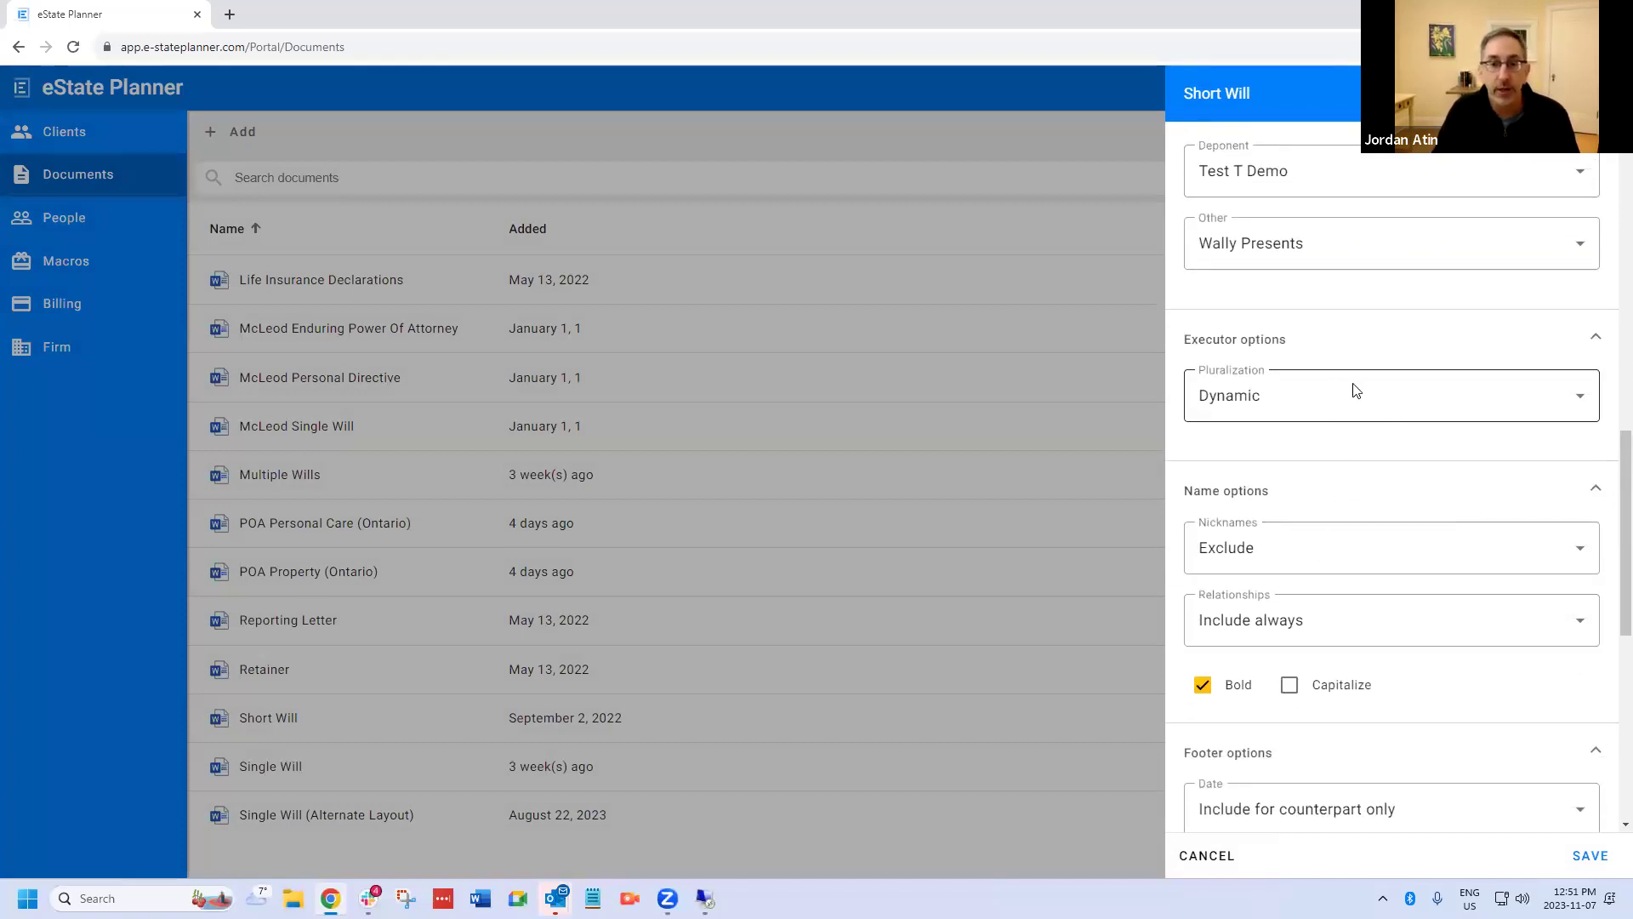
scroll(1366, 630, "down", 3)
scroll(1365, 629, "down", 4)
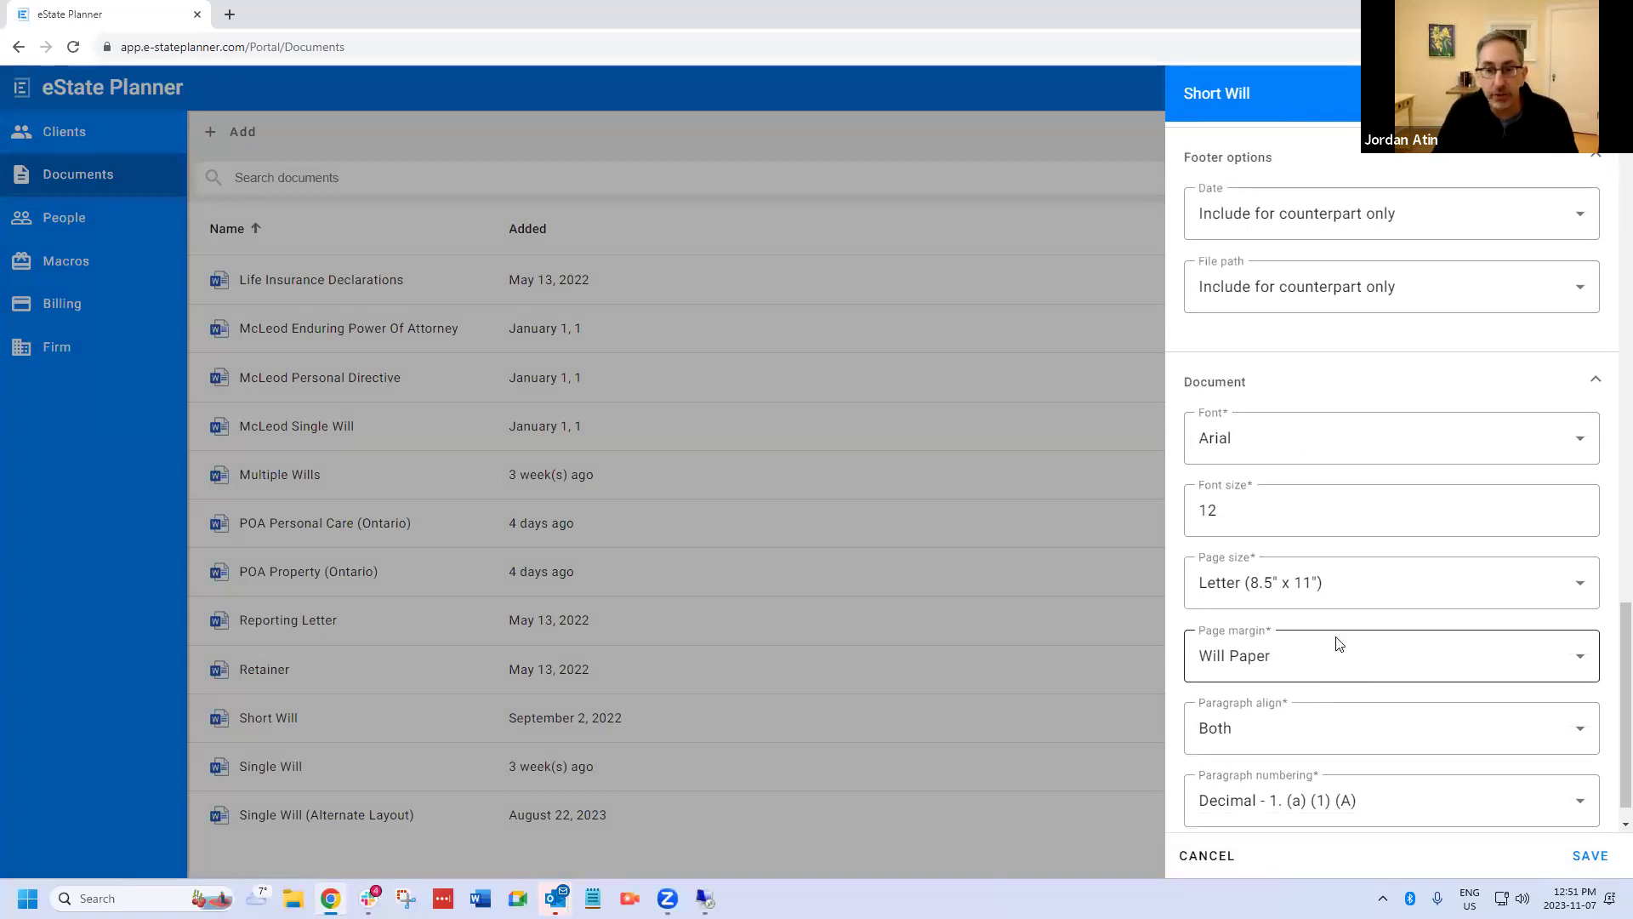
scroll(1310, 740, "down", 1)
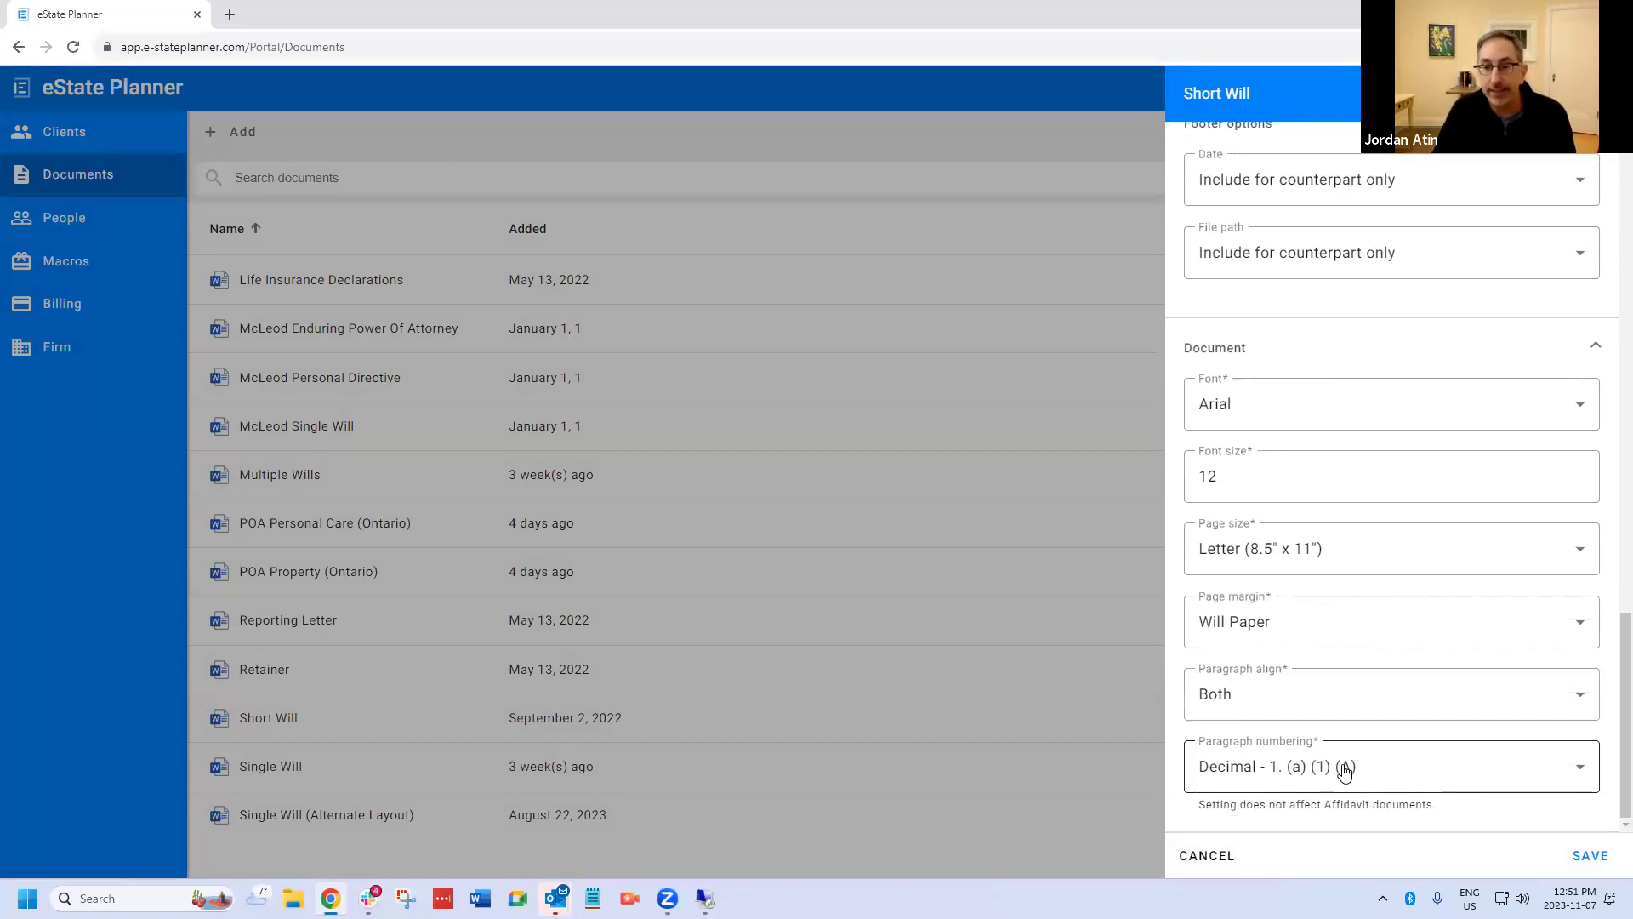
left_click(1601, 853)
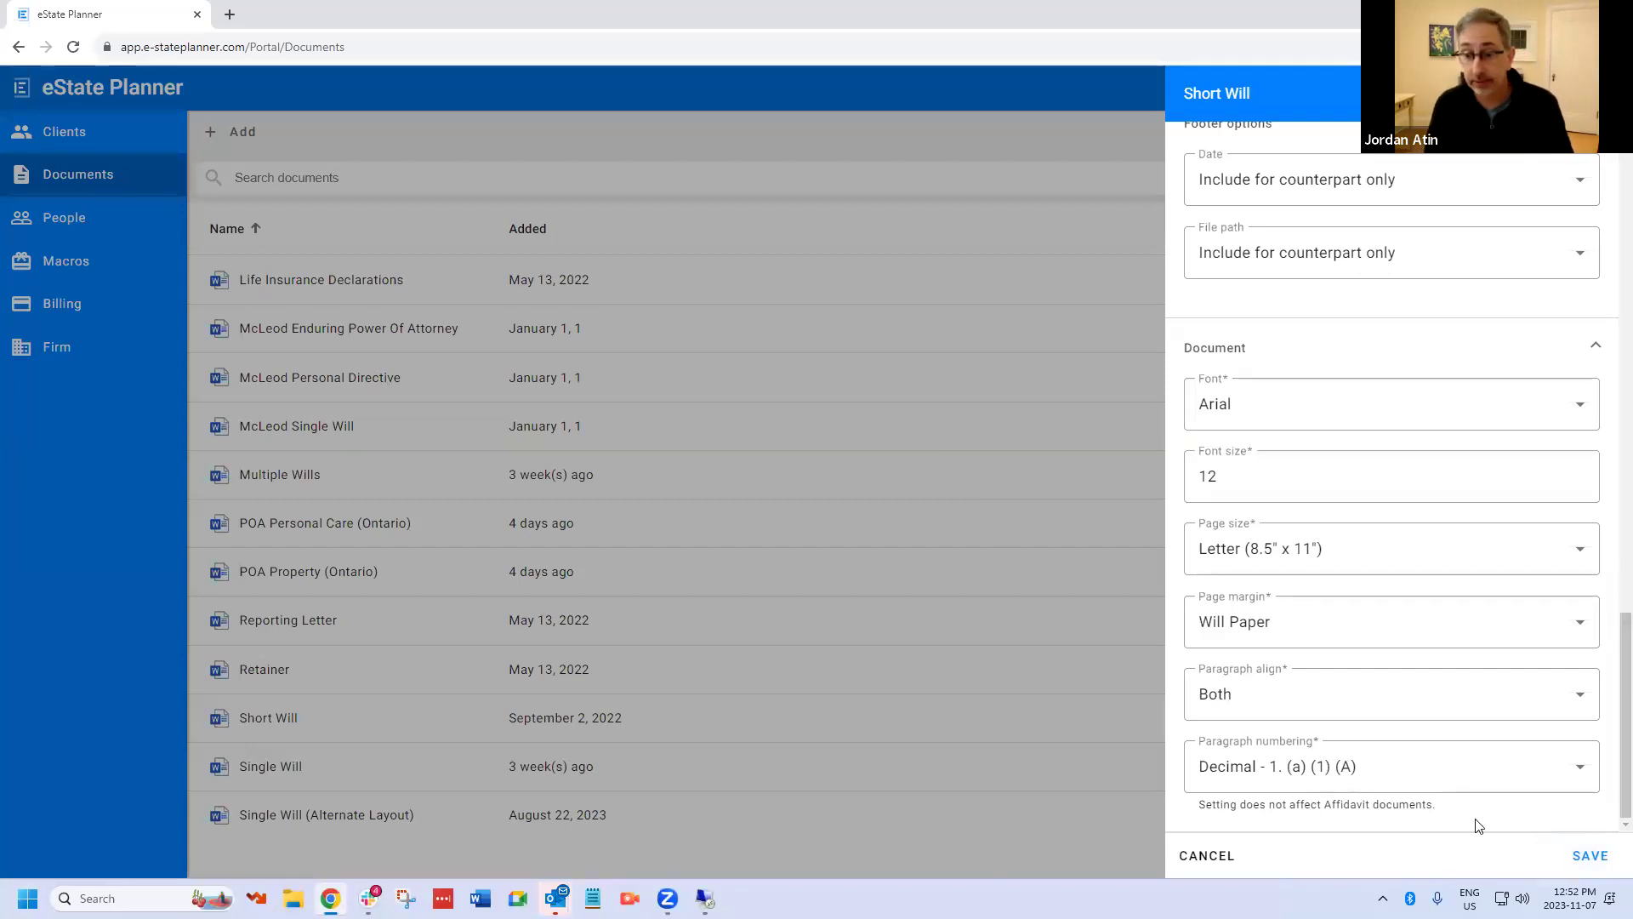
left_click(1220, 854)
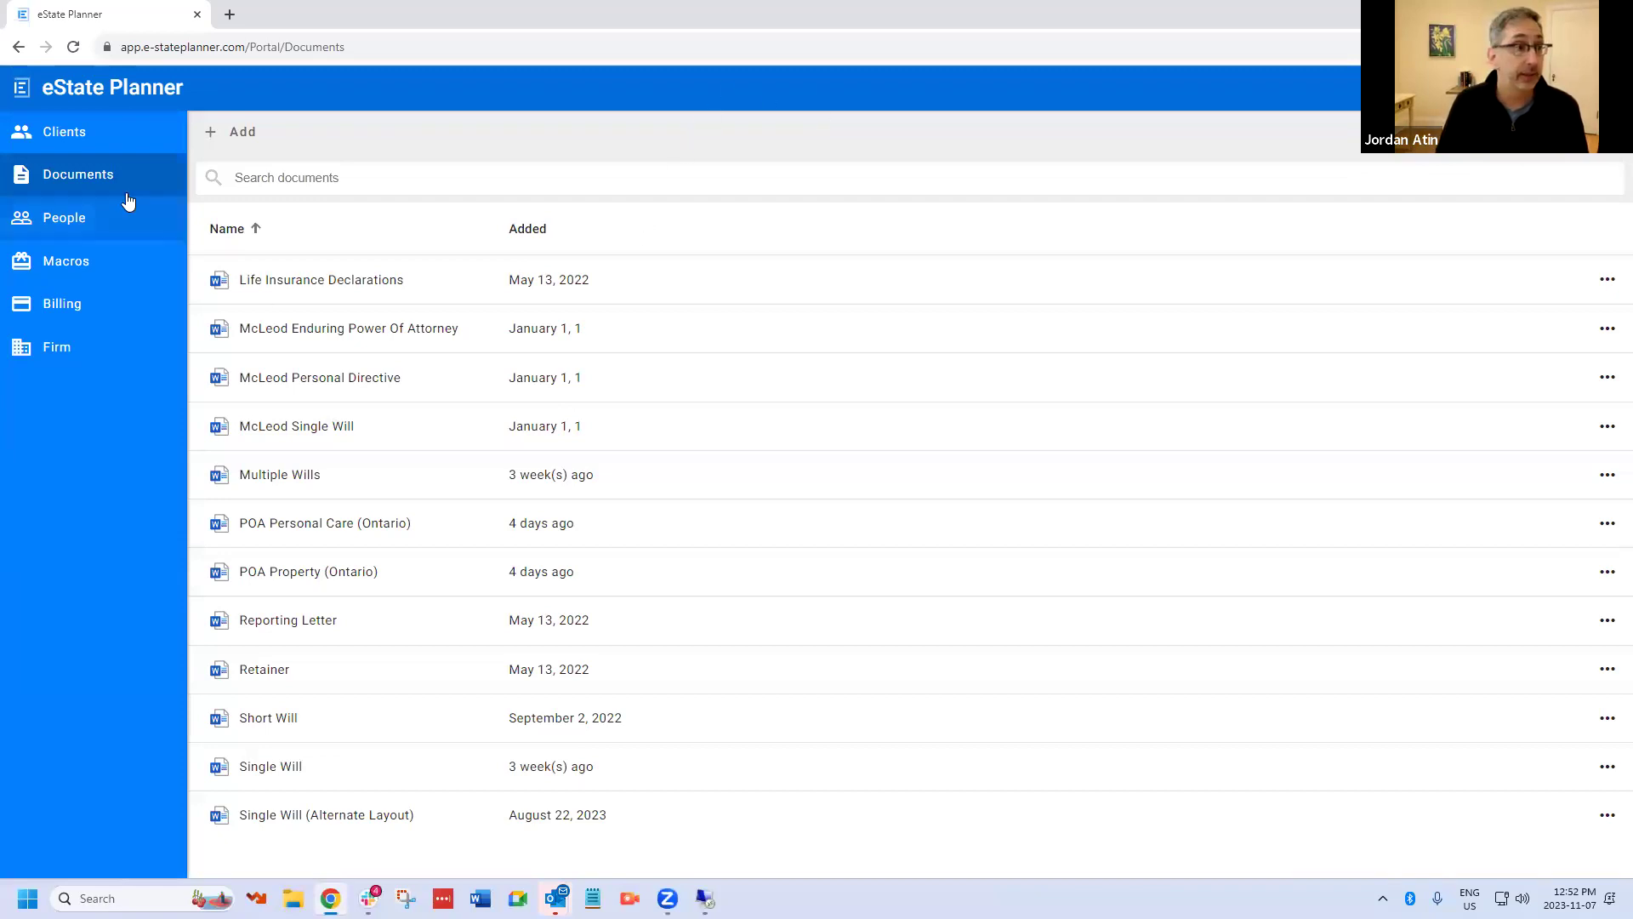
left_click(255, 177)
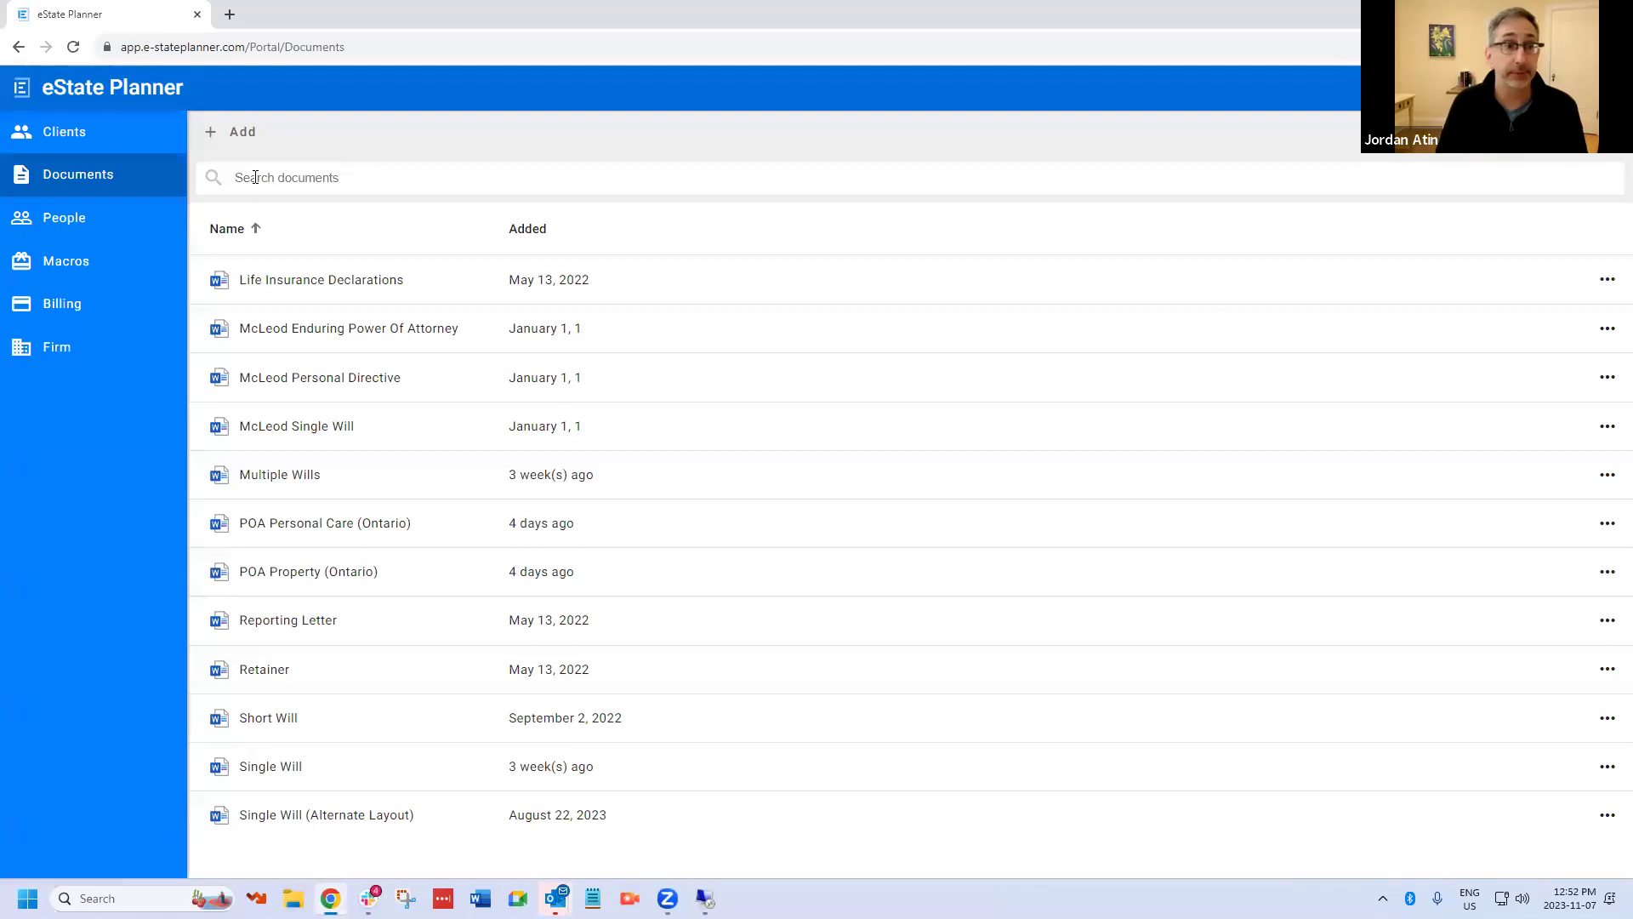